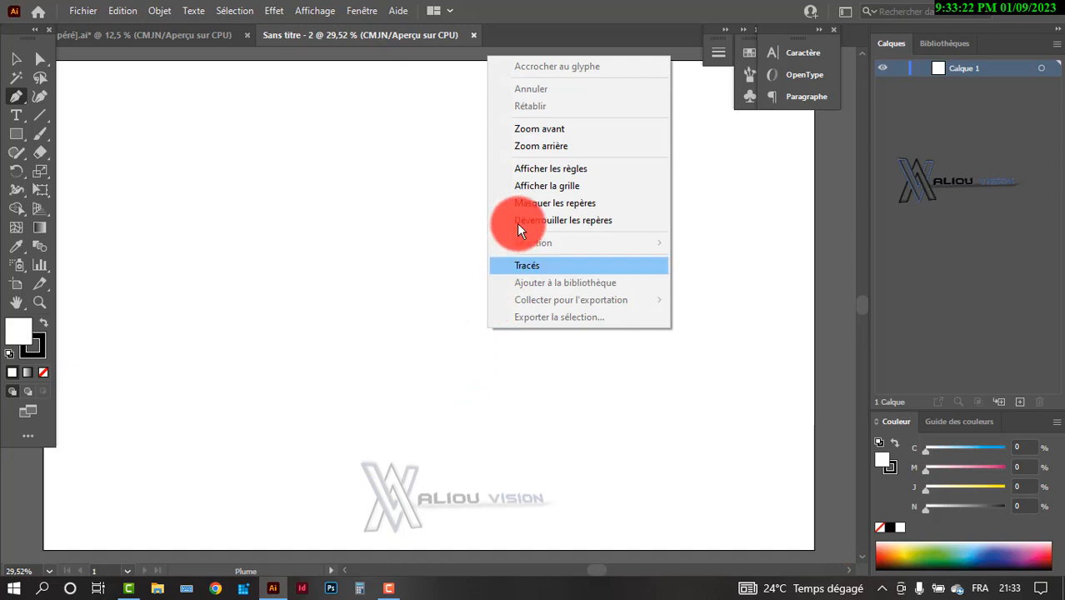
Choose the Rectangle tool and set the fill colour to dark red, B20011.
{"action": "left_click", "coordinate": [550, 146]}
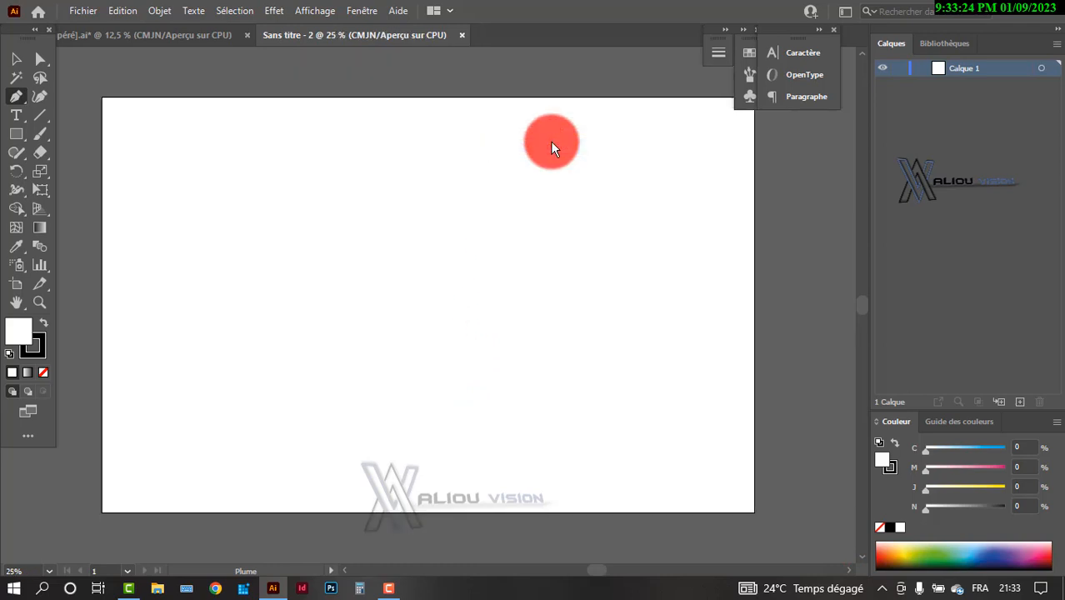
{"action": "key", "text": "v"}
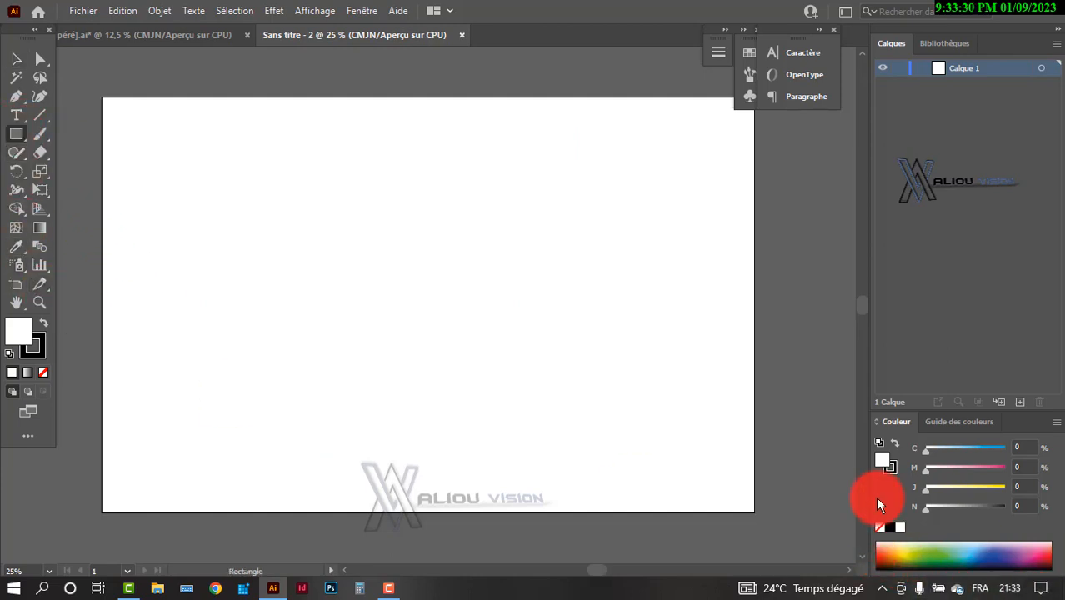
{"action": "double_click", "coordinate": [880, 463]}
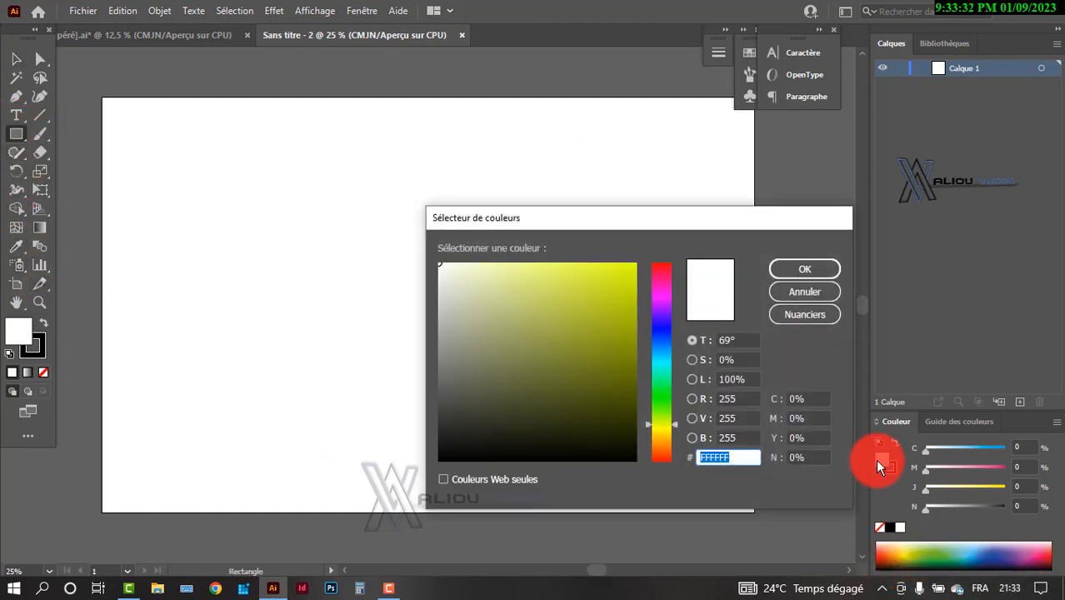
{"action": "left_click", "coordinate": [661, 266]}
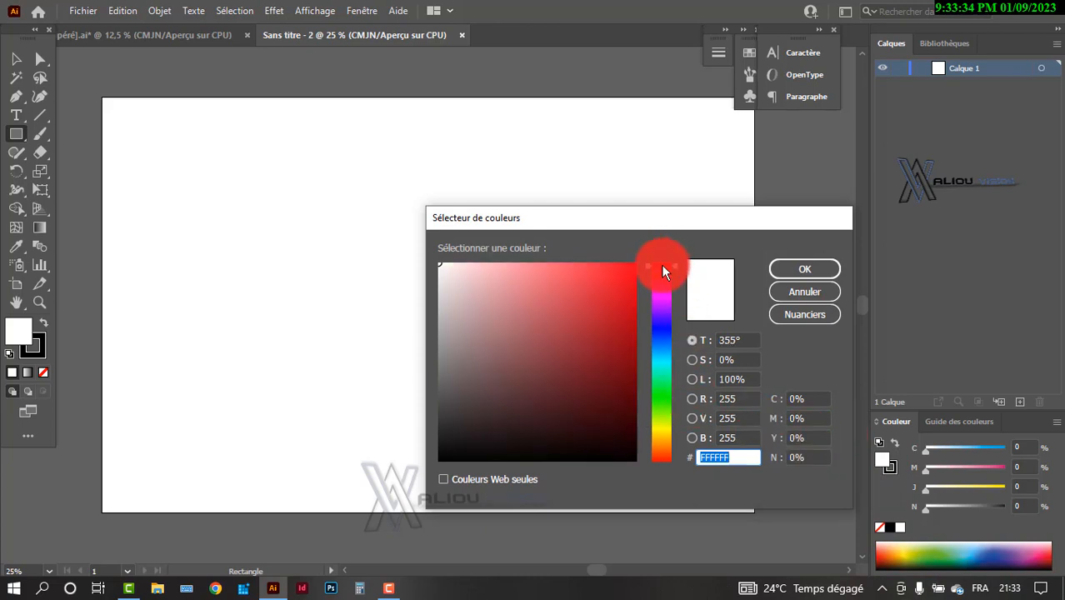
{"action": "left_click", "coordinate": [630, 337]}
{"action": "left_click_drag", "start_coordinate": [631, 355], "coordinate": [635, 322]}
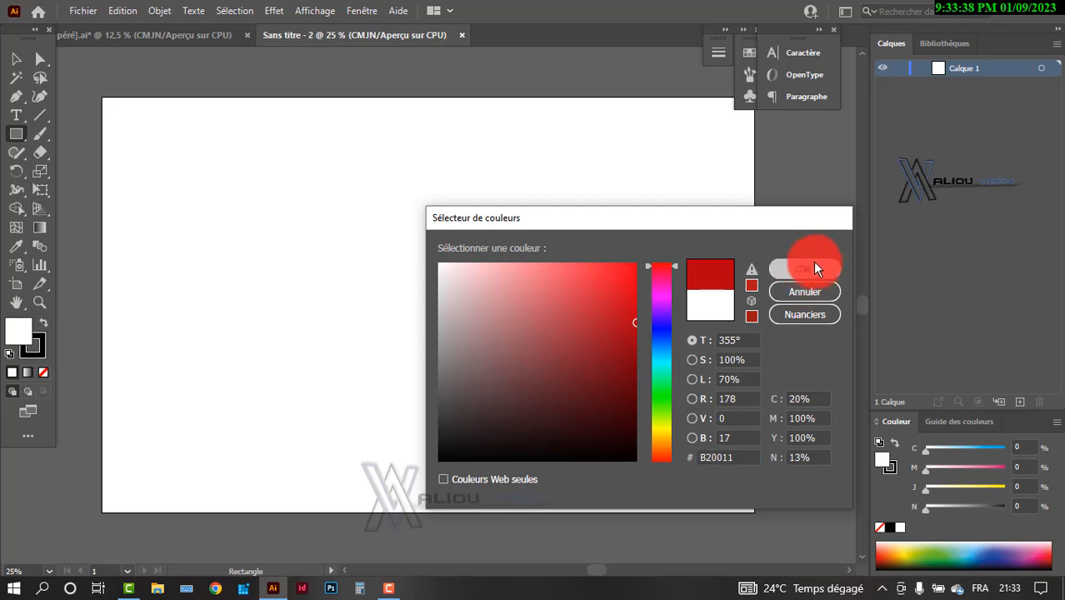
{"action": "left_click", "coordinate": [808, 268]}
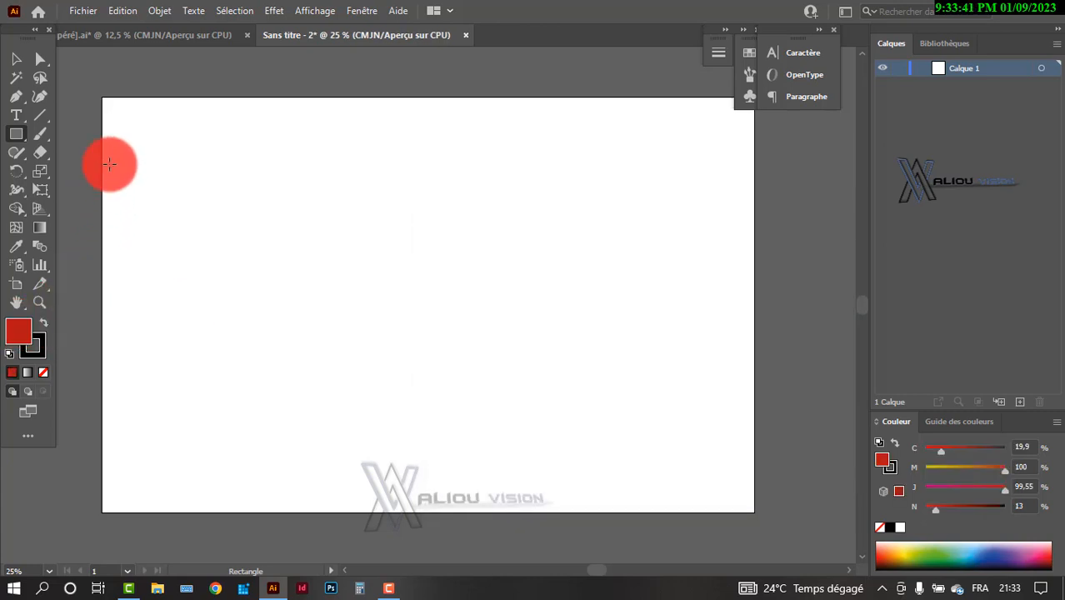
Draw a red rectangle over the left part of the artboard and extend its upper edge to the artboard's top.
{"action": "left_click_drag", "start_coordinate": [99, 92], "coordinate": [362, 510]}
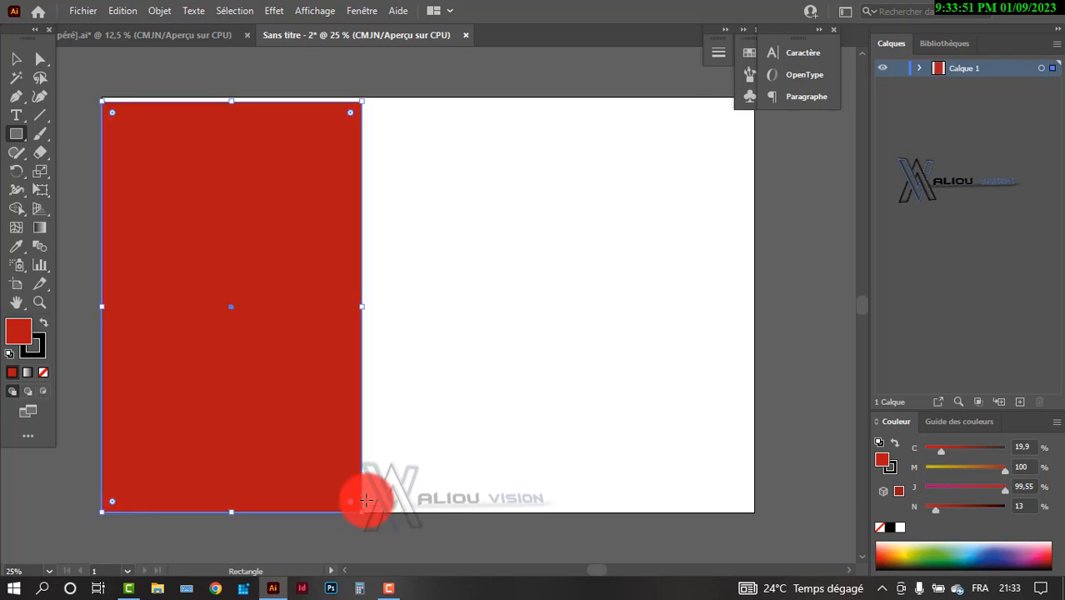
{"action": "key", "text": "v"}
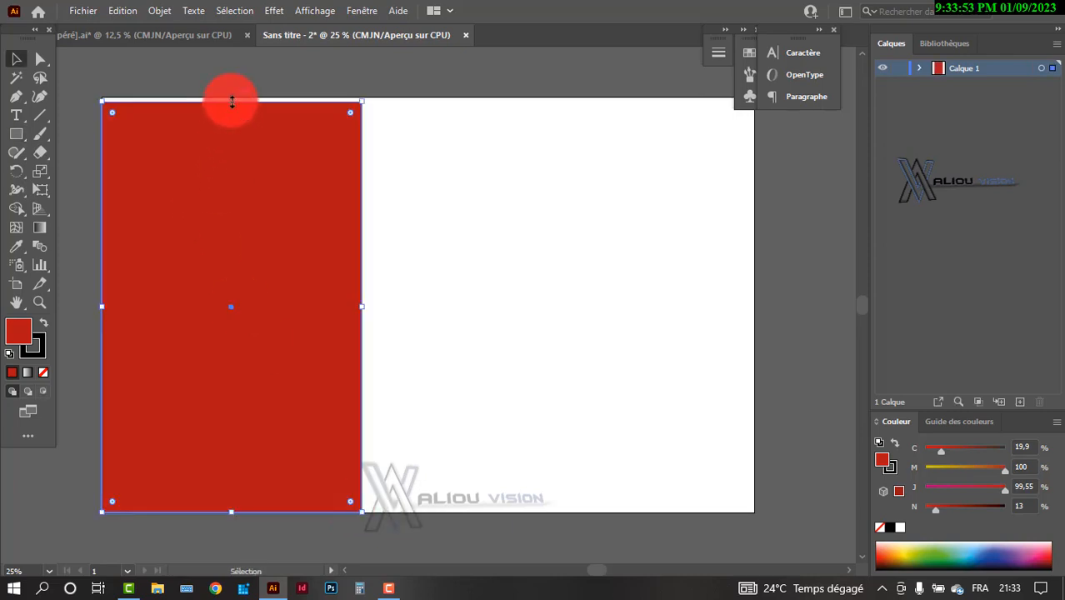
{"action": "left_click_drag", "start_coordinate": [231, 101], "coordinate": [230, 97]}
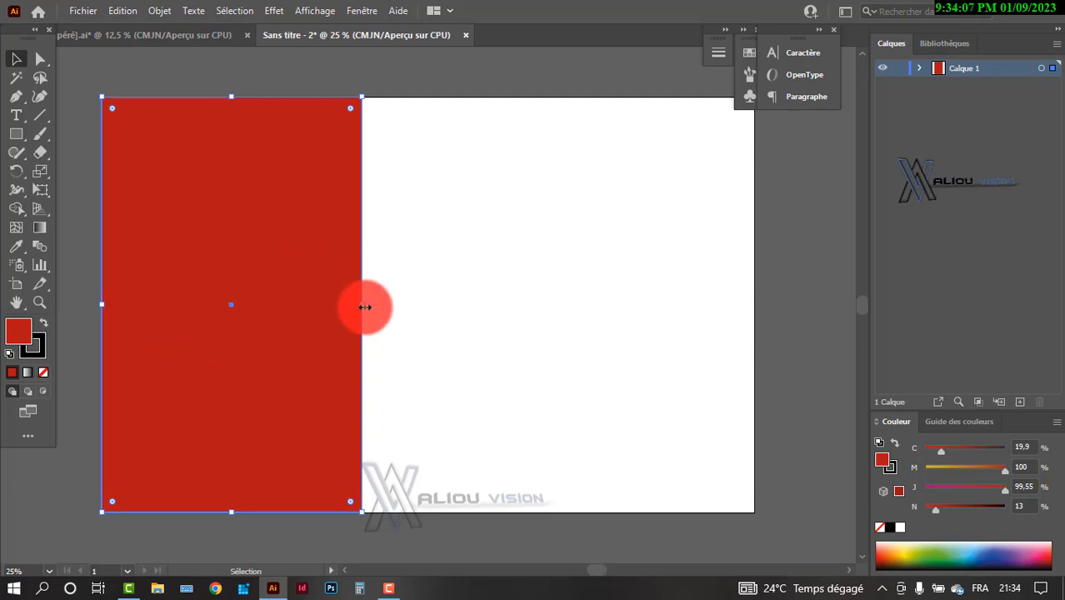
Widen the red rectangle rightward until it covers about half of the artboard's width.
{"action": "left_click_drag", "start_coordinate": [365, 307], "coordinate": [397, 314]}
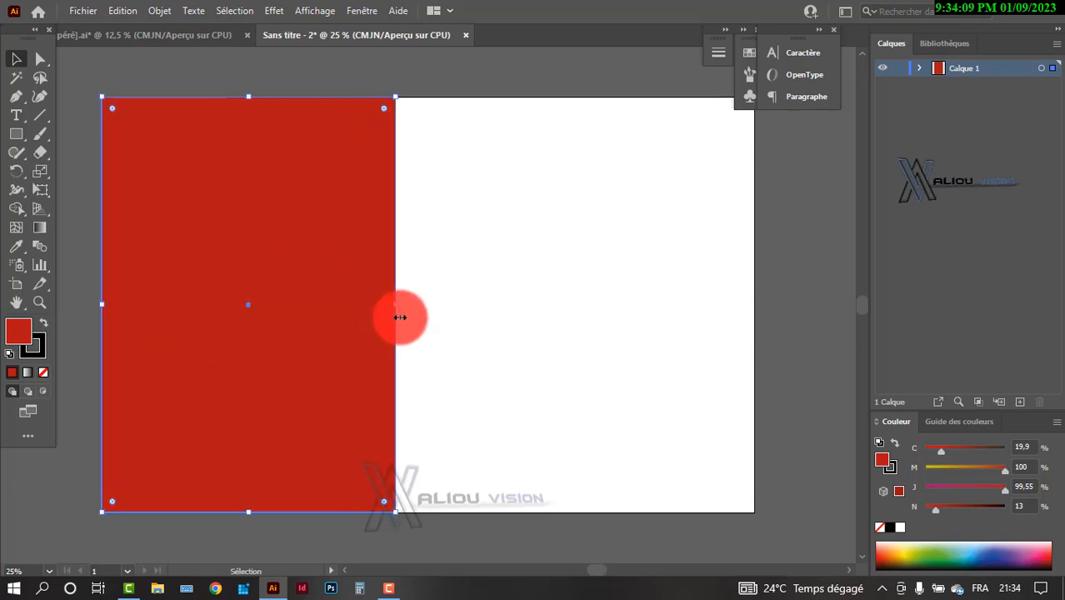
{"action": "left_click", "coordinate": [456, 320]}
{"action": "left_click", "coordinate": [378, 293]}
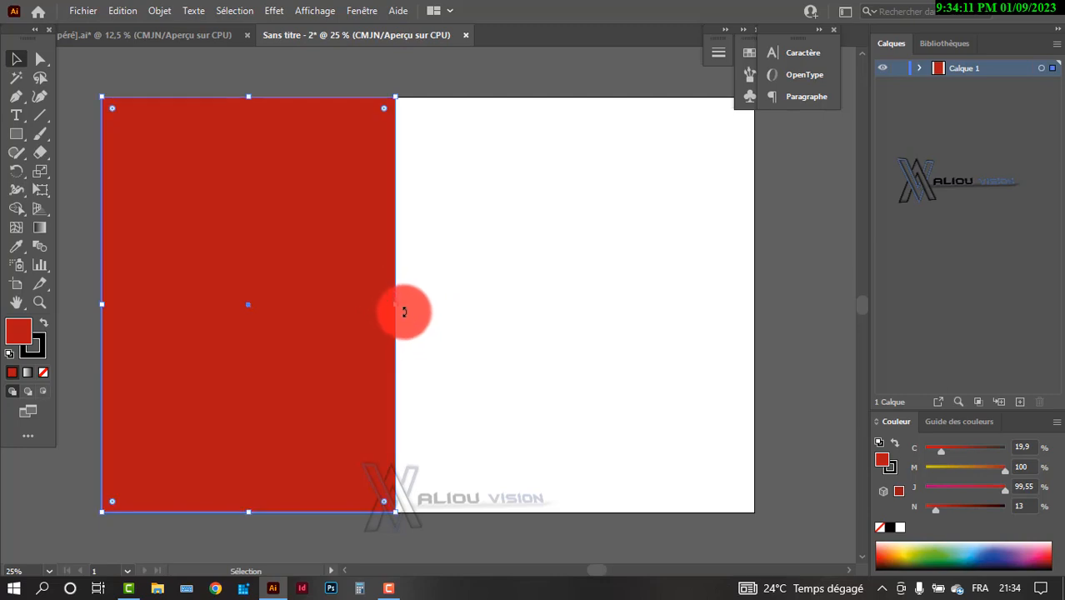
{"action": "left_click_drag", "start_coordinate": [396, 305], "coordinate": [424, 310]}
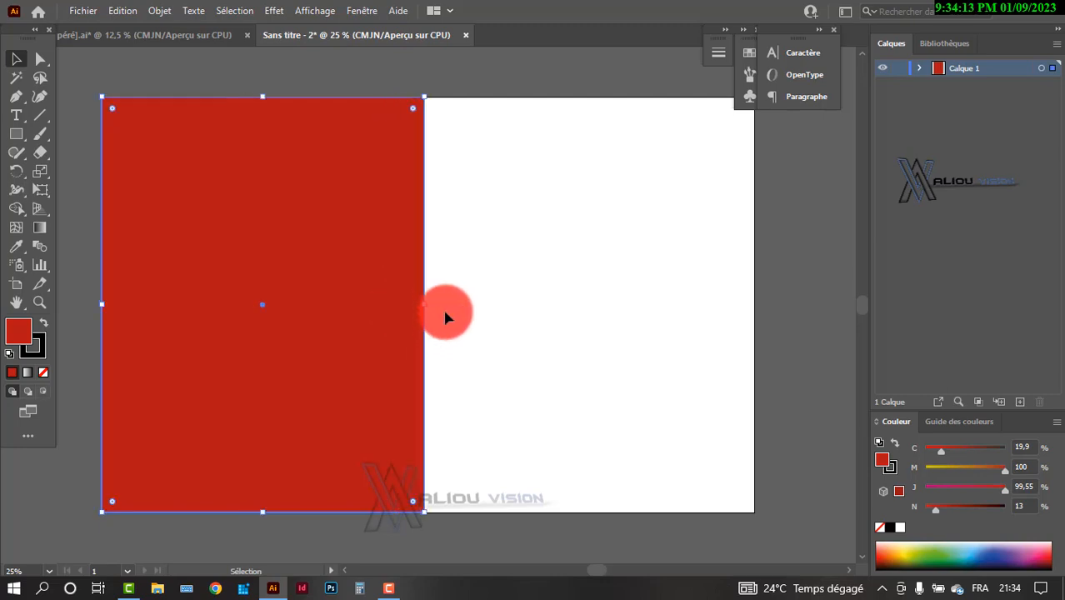
{"action": "left_click", "coordinate": [445, 310]}
{"action": "left_click", "coordinate": [364, 307]}
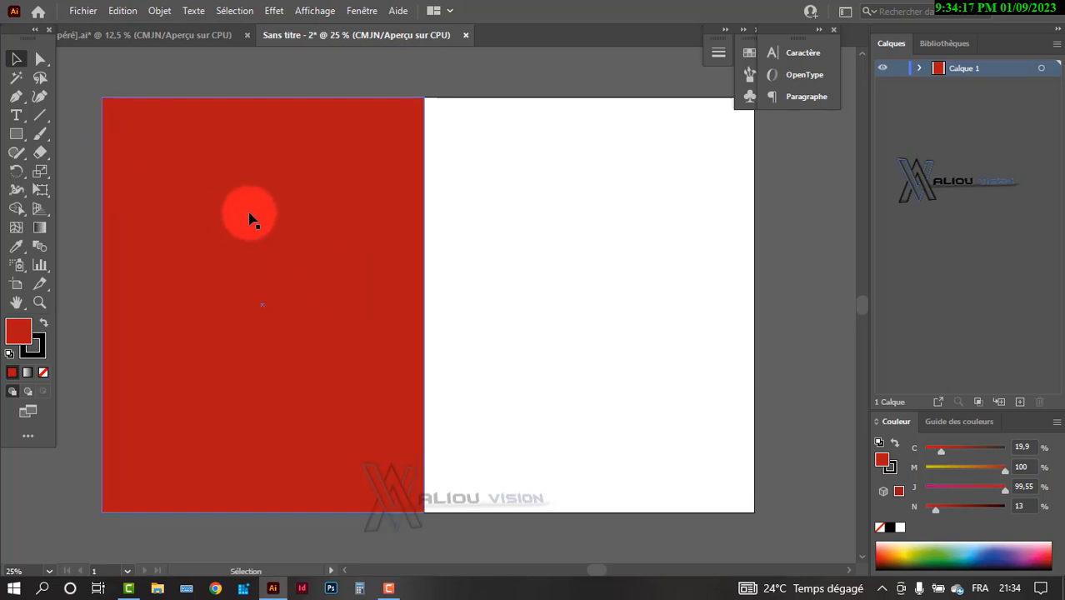
Select the red rectangle and lock it in place.
{"action": "left_click", "coordinate": [374, 255]}
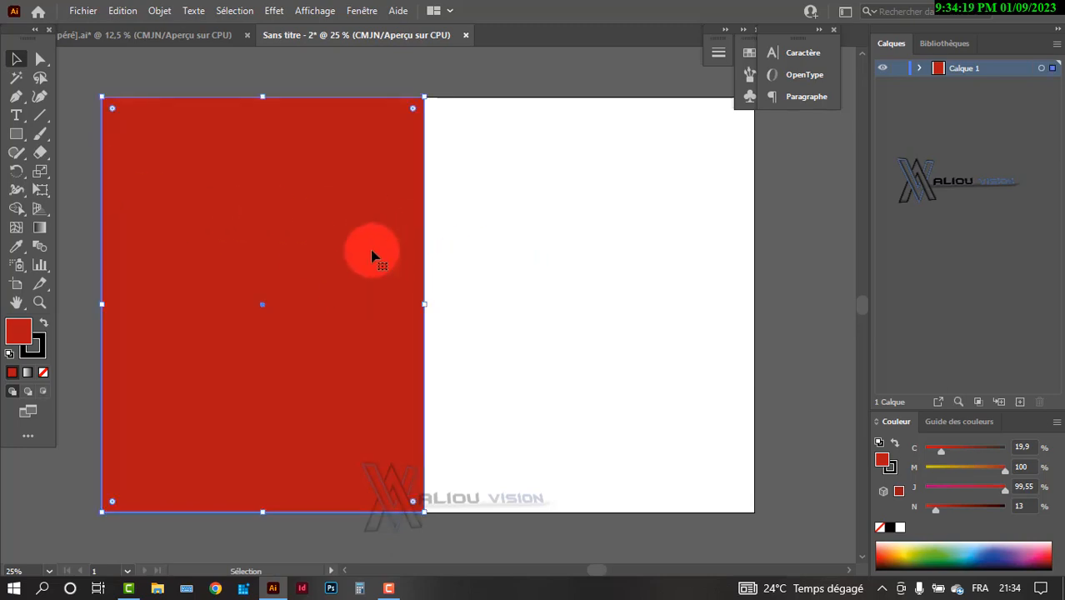
{"action": "left_click", "coordinate": [158, 10]}
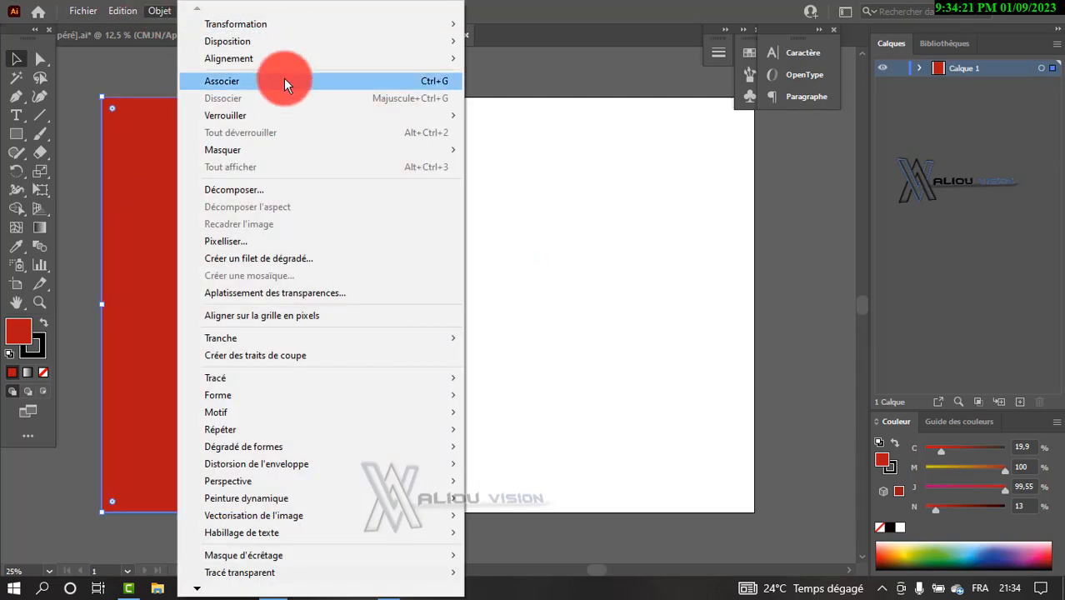
{"action": "mouse_move", "coordinate": [425, 119]}
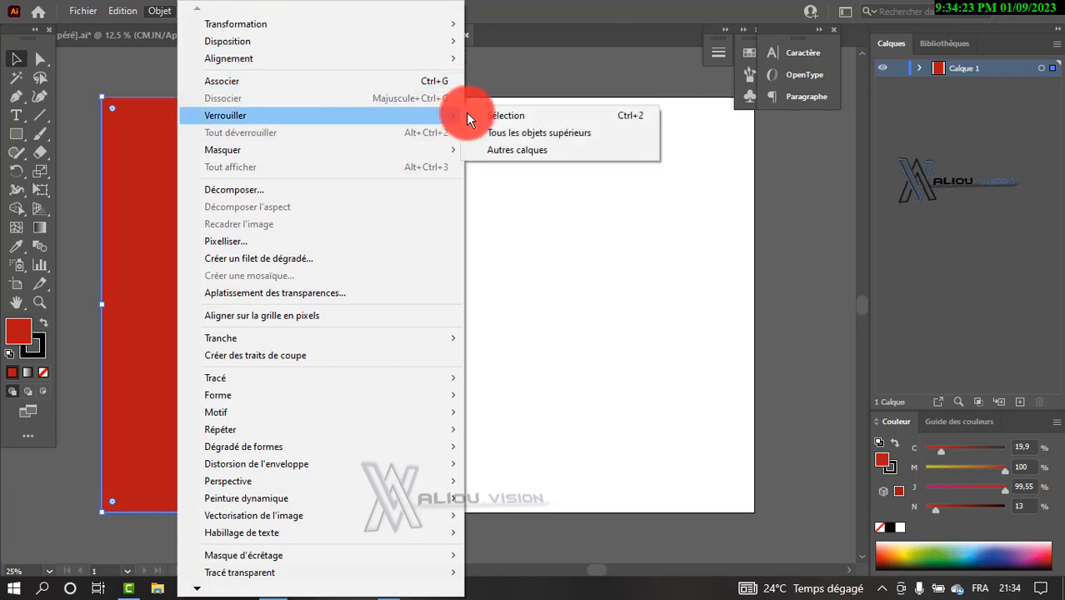
{"action": "left_click", "coordinate": [491, 115]}
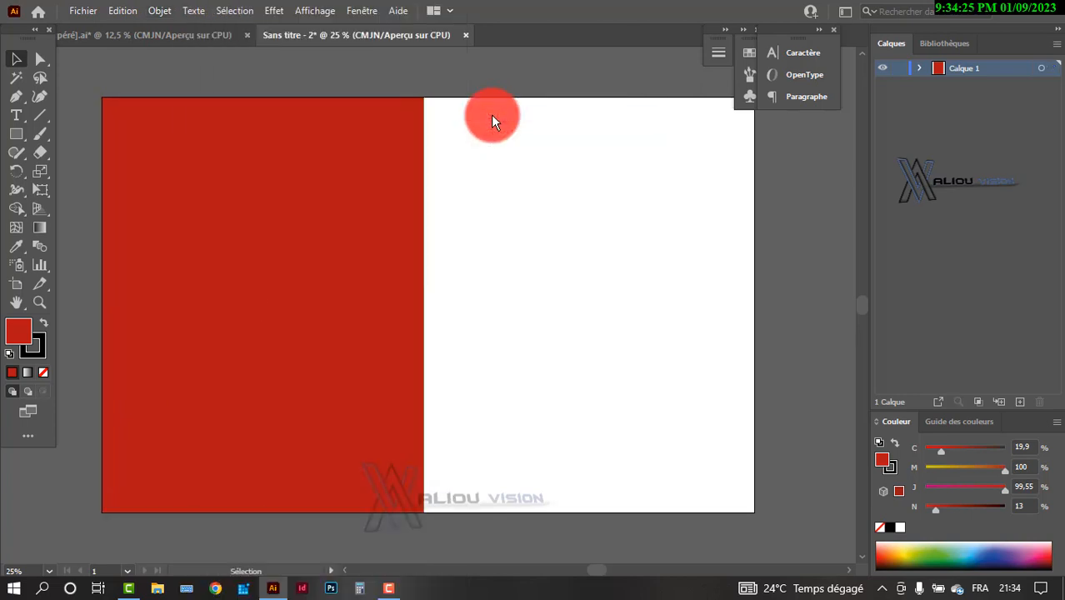
Draw a thin white vertical rectangle over the full artboard height, just inside the red rectangle's right edge.
{"action": "left_click", "coordinate": [15, 134]}
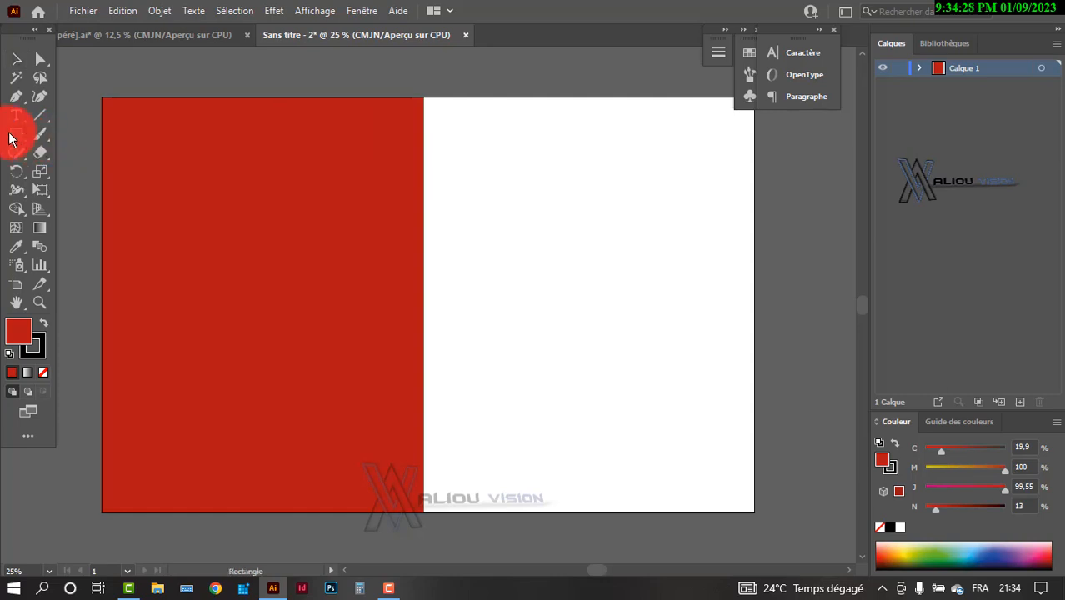
{"action": "left_click", "coordinate": [899, 526]}
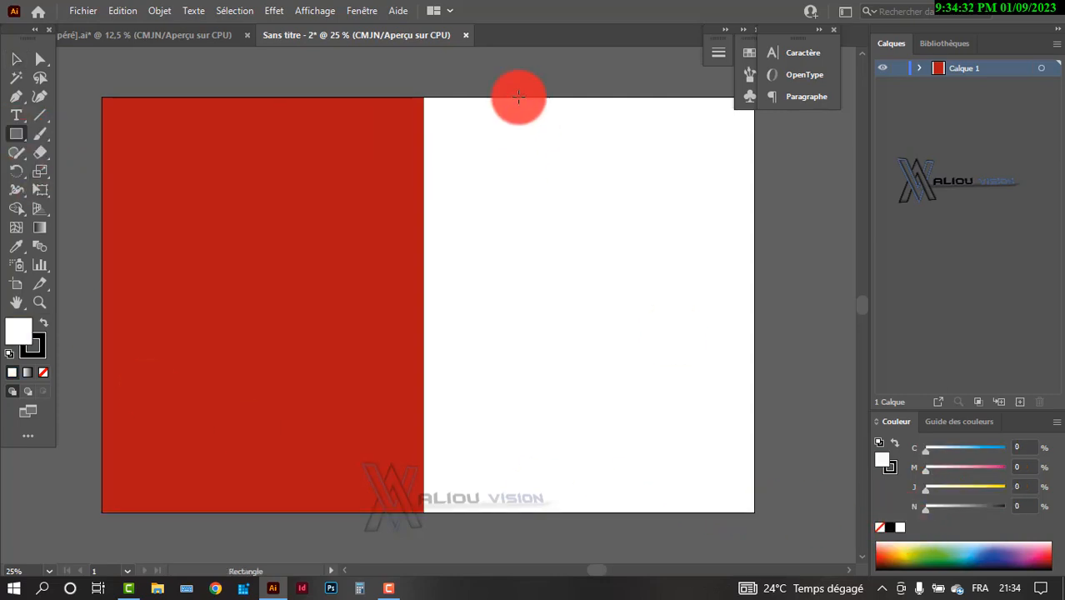
{"action": "left_click_drag", "start_coordinate": [414, 99], "coordinate": [419, 517]}
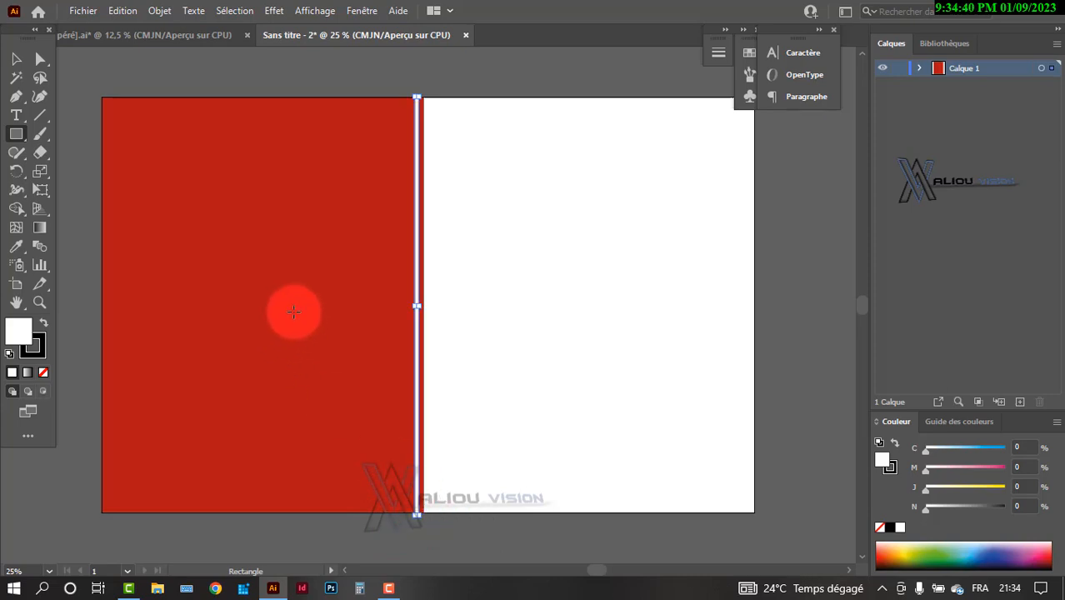
{"action": "key", "text": "v"}
{"action": "left_click", "coordinate": [489, 342]}
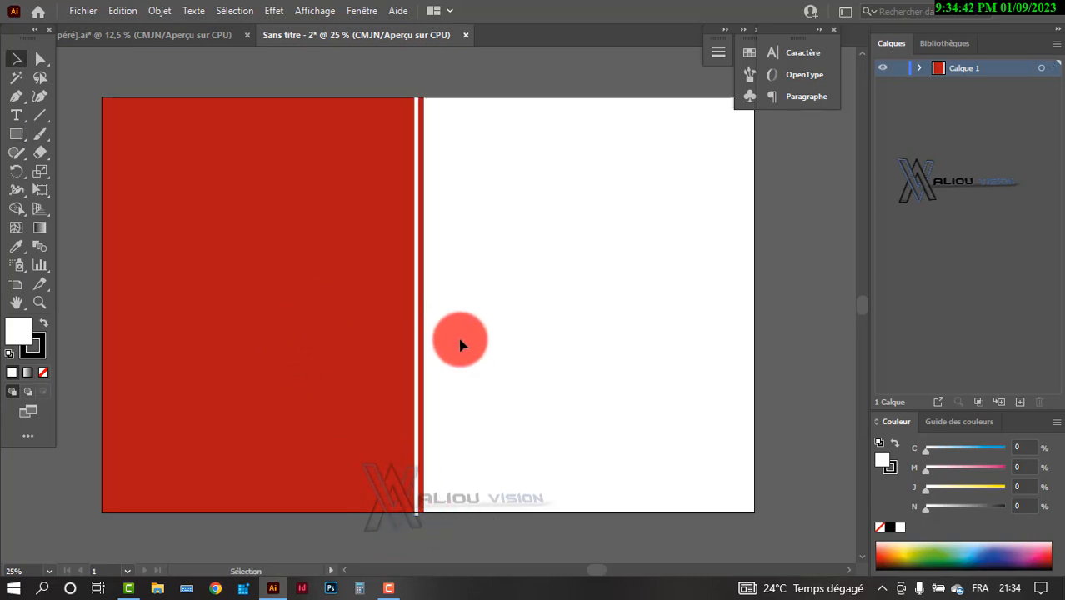
Resize the white stripe so that its lower end aligns with the artboard's bottom edge.
{"action": "left_click", "coordinate": [417, 502]}
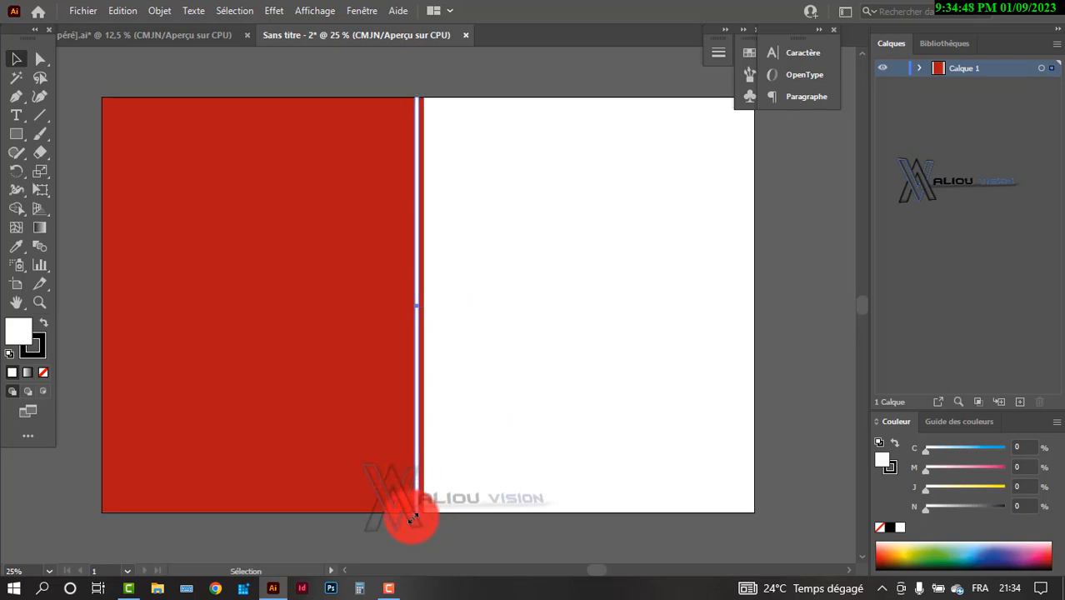
{"action": "mouse_move", "coordinate": [412, 516]}
{"action": "left_mouse_down"}
{"action": "mouse_move", "coordinate": [422, 504]}
{"action": "mouse_move", "coordinate": [413, 509]}
{"action": "left_mouse_up"}
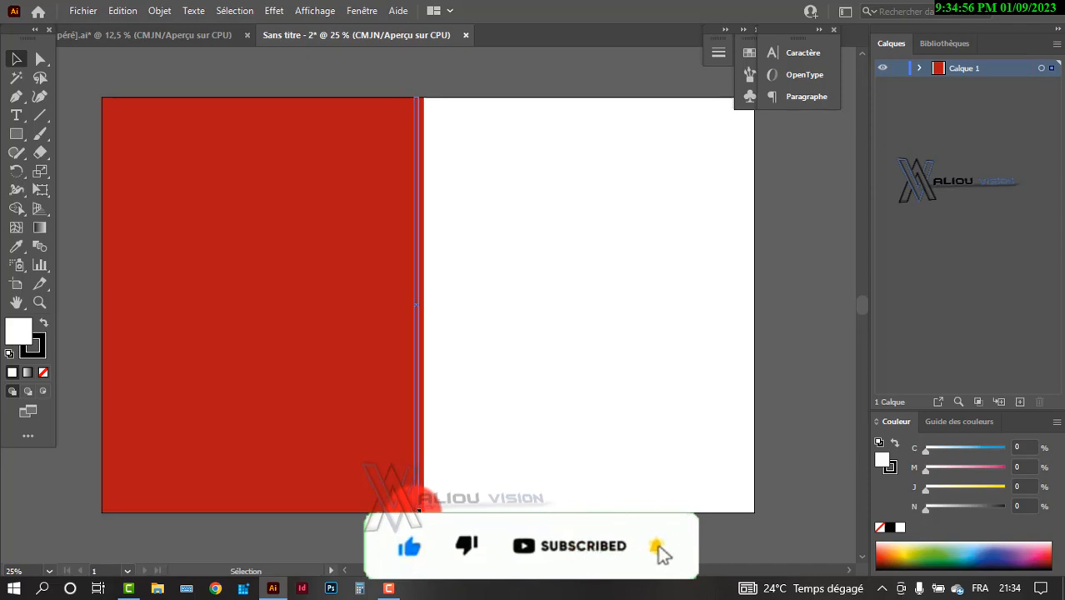
{"action": "left_click", "coordinate": [481, 474]}
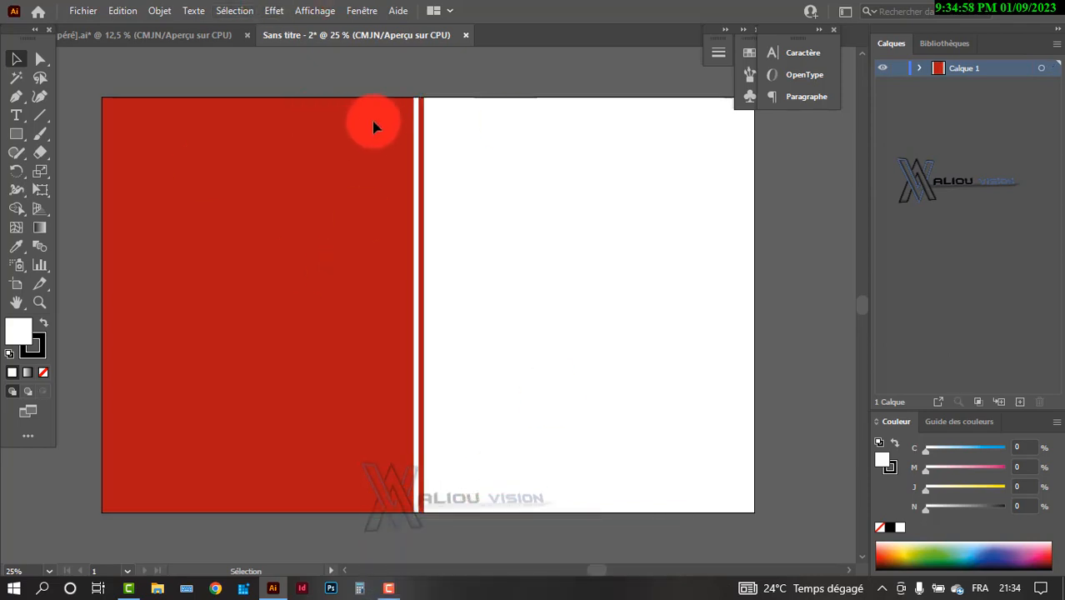
Import the logo image from its folder and place it on the red half of the artboard.
{"action": "right_click", "coordinate": [493, 226]}
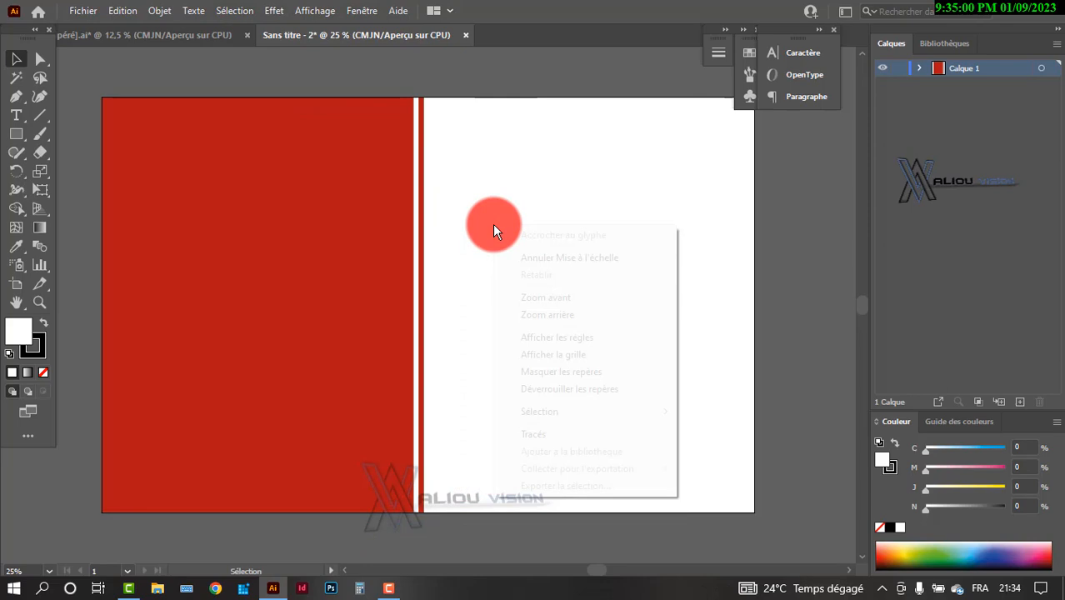
{"action": "left_click", "coordinate": [570, 317]}
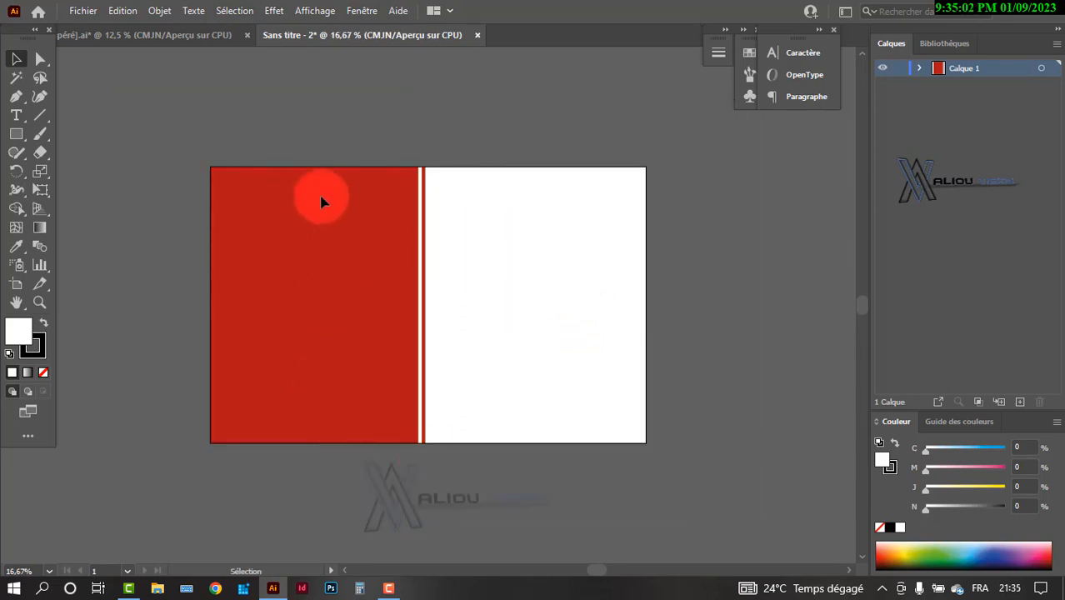
{"action": "left_click", "coordinate": [90, 14]}
{"action": "left_click", "coordinate": [119, 294]}
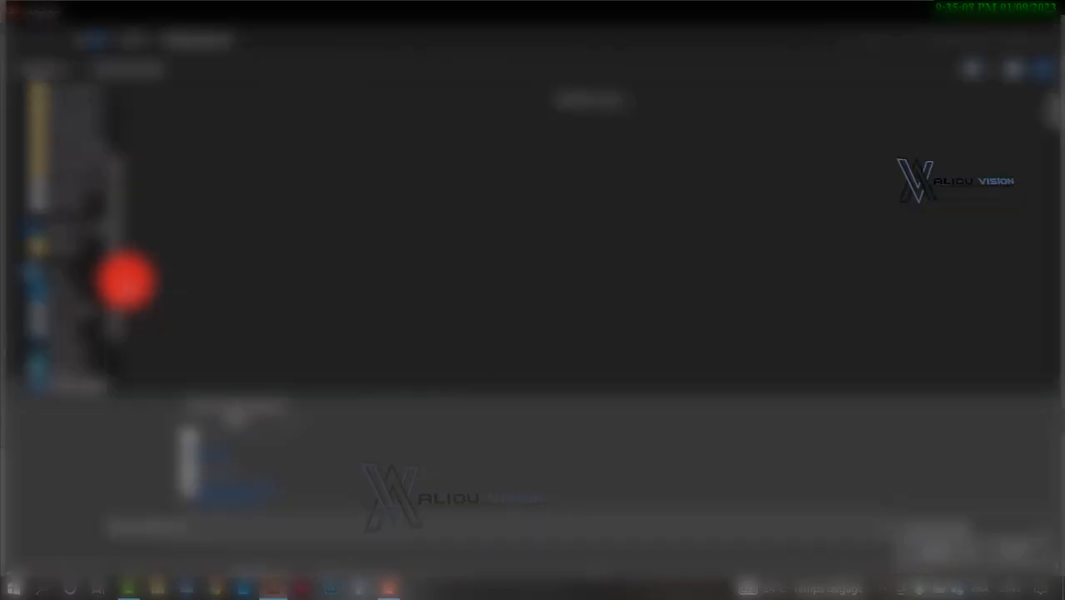
{"action": "scroll", "coordinate": [57, 288], "scroll_direction": "down", "scroll_amount": 1}
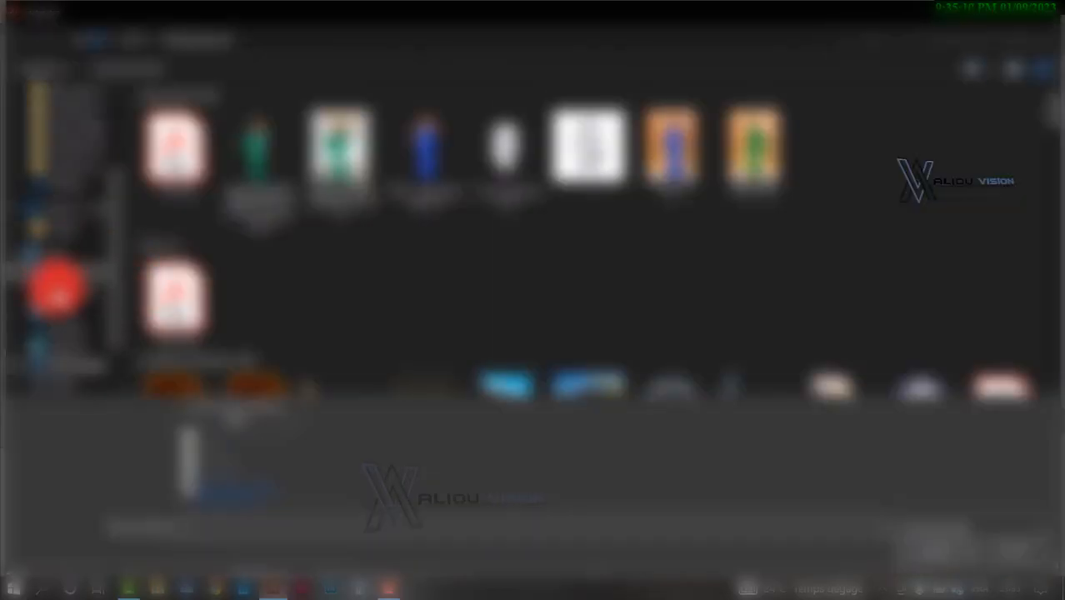
{"action": "left_click", "coordinate": [52, 320]}
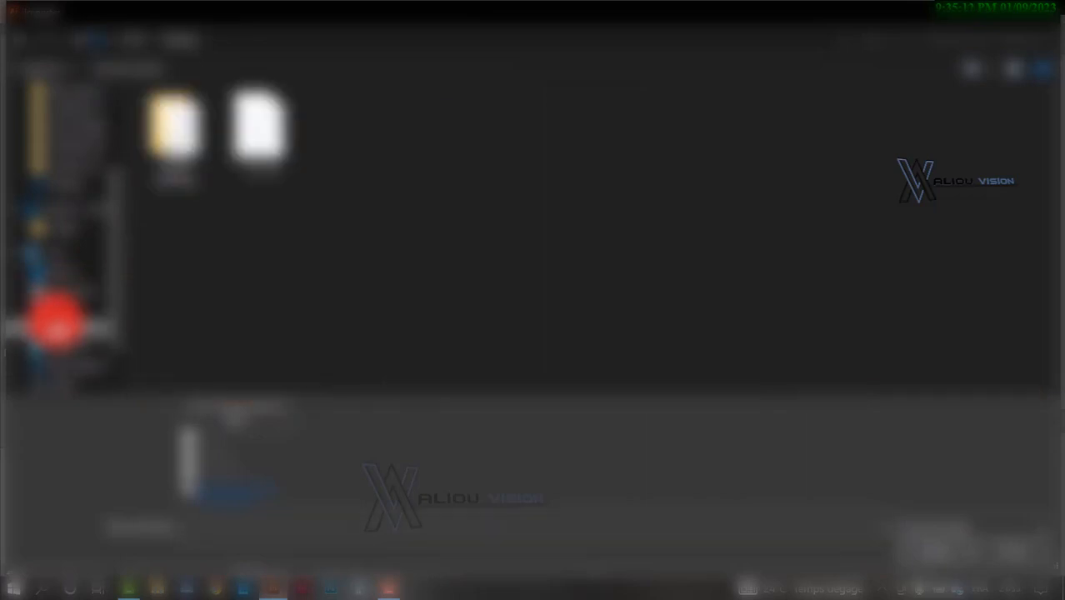
{"action": "scroll", "coordinate": [275, 298], "scroll_direction": "down", "scroll_amount": 5}
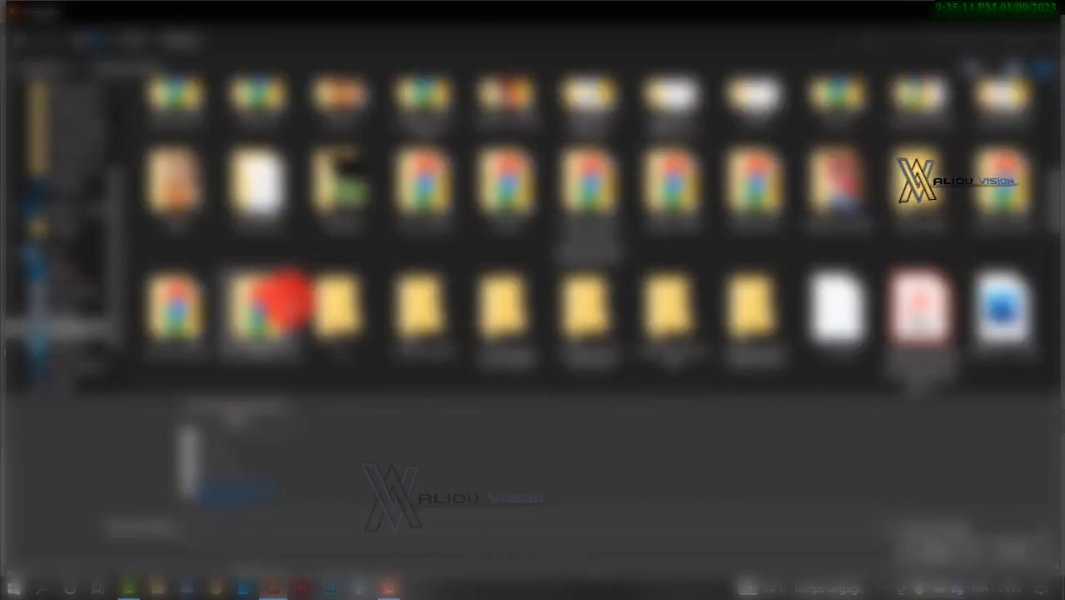
{"action": "double_click", "coordinate": [1003, 310]}
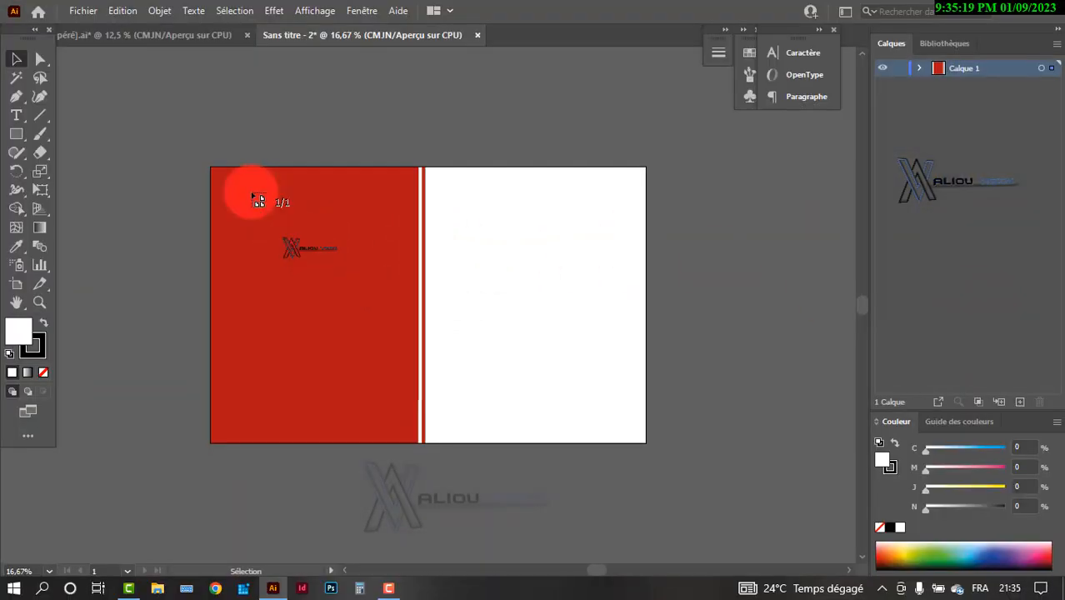
{"action": "left_click", "coordinate": [253, 193]}
Move the logo so that it sits centred on the red half of the artboard.
{"action": "left_click_drag", "start_coordinate": [425, 306], "coordinate": [369, 356]}
{"action": "left_click", "coordinate": [672, 393]}
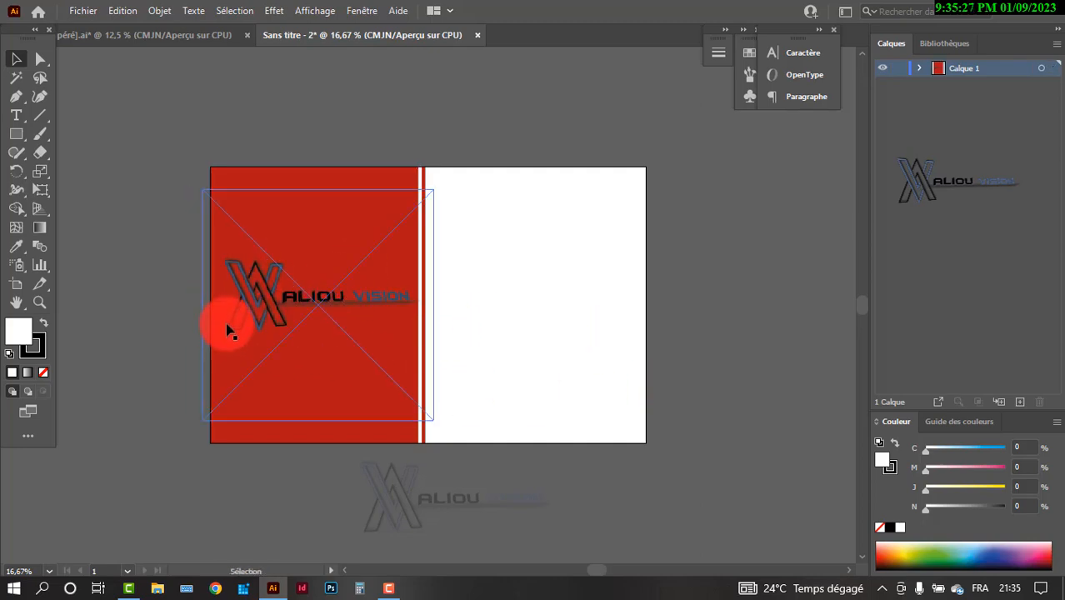
{"action": "left_click_drag", "start_coordinate": [288, 312], "coordinate": [290, 321]}
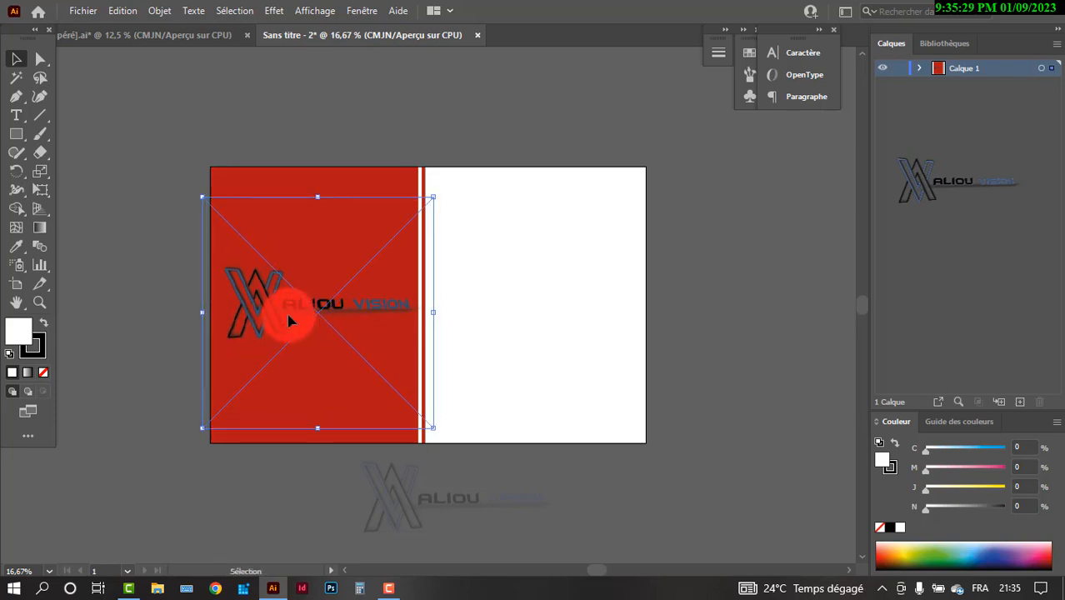
{"action": "left_click", "coordinate": [623, 362]}
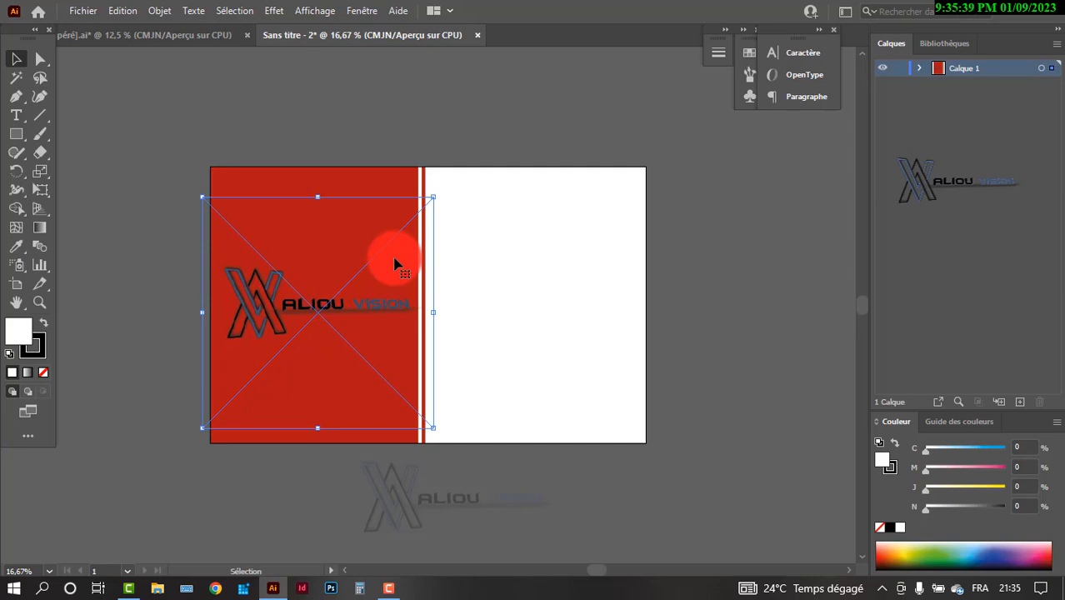
Add a line of placeholder text to the white half, enlarge it and position it near the top.
{"action": "left_click", "coordinate": [16, 115]}
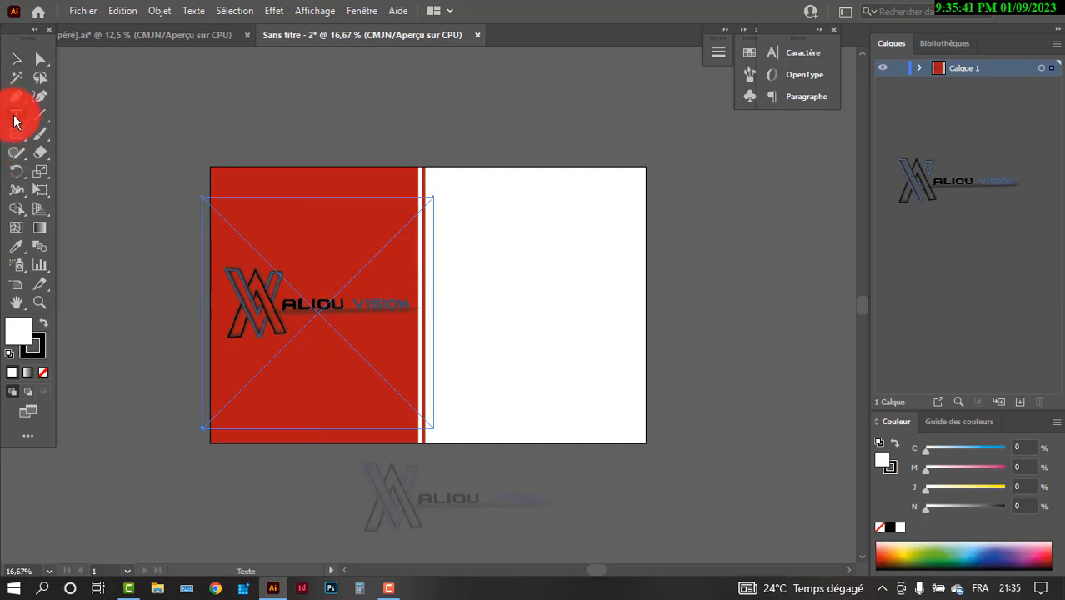
{"action": "left_click", "coordinate": [465, 224]}
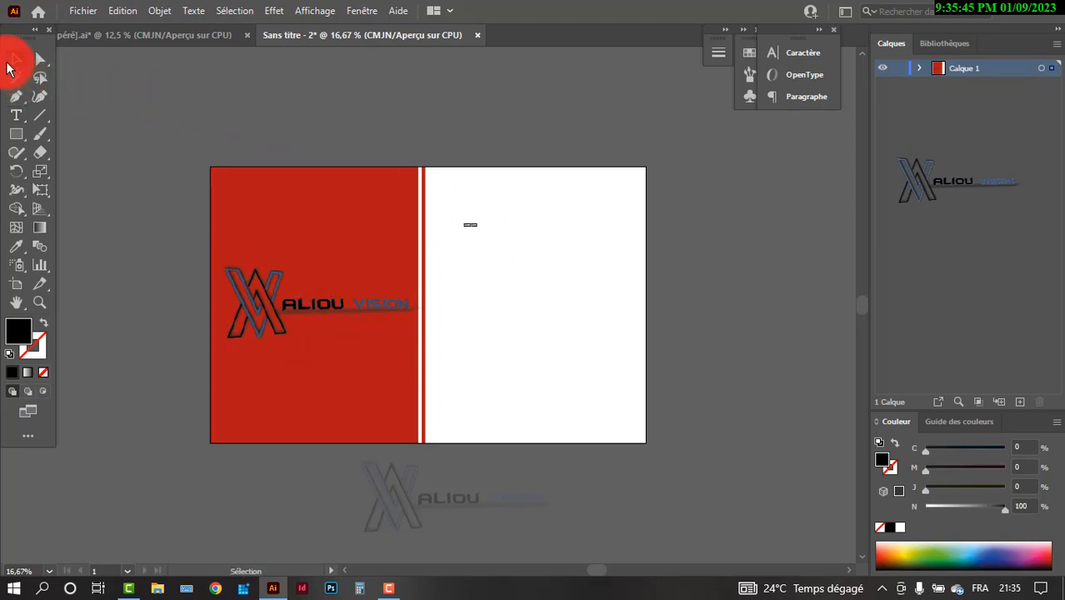
{"action": "left_click", "coordinate": [9, 69]}
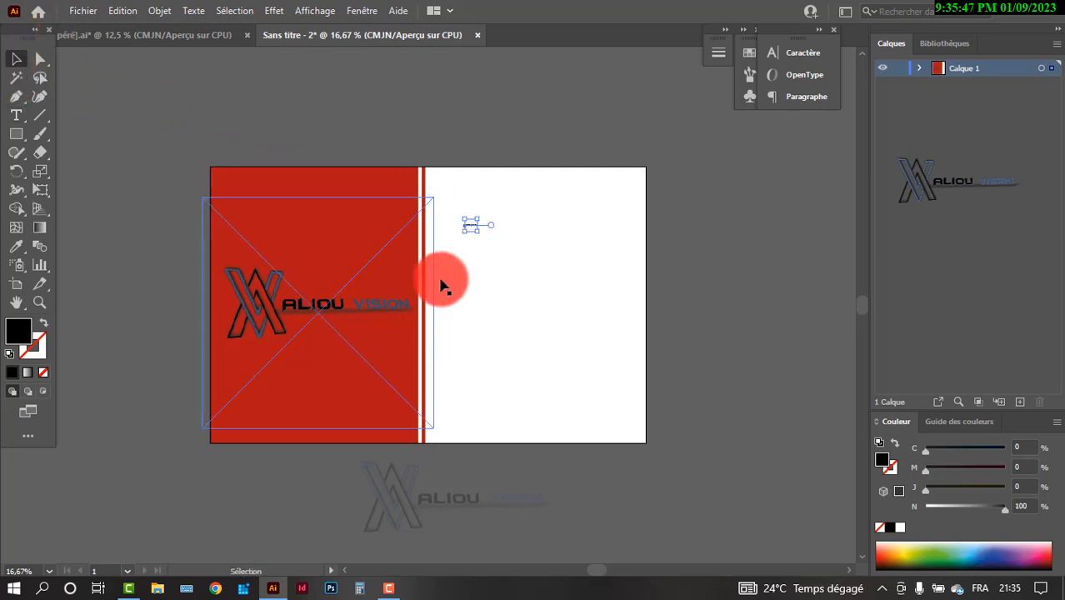
{"action": "left_click_drag", "start_coordinate": [478, 234], "coordinate": [636, 333]}
{"action": "left_click_drag", "start_coordinate": [557, 237], "coordinate": [530, 217]}
{"action": "key", "text": "t"}
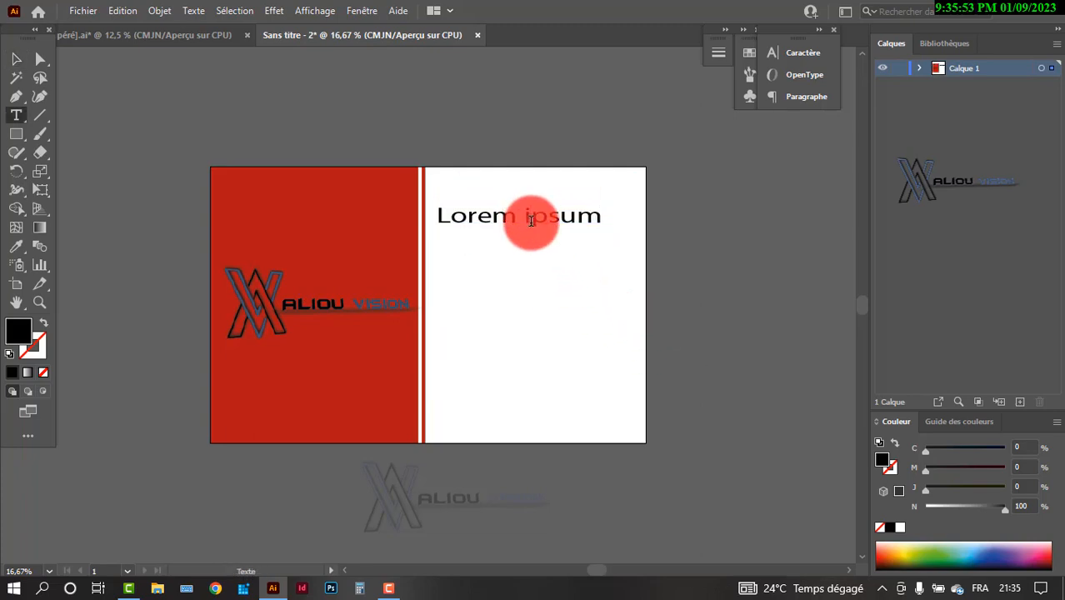
{"action": "left_click", "coordinate": [523, 219]}
{"action": "triple_click", "coordinate": [523, 219]}
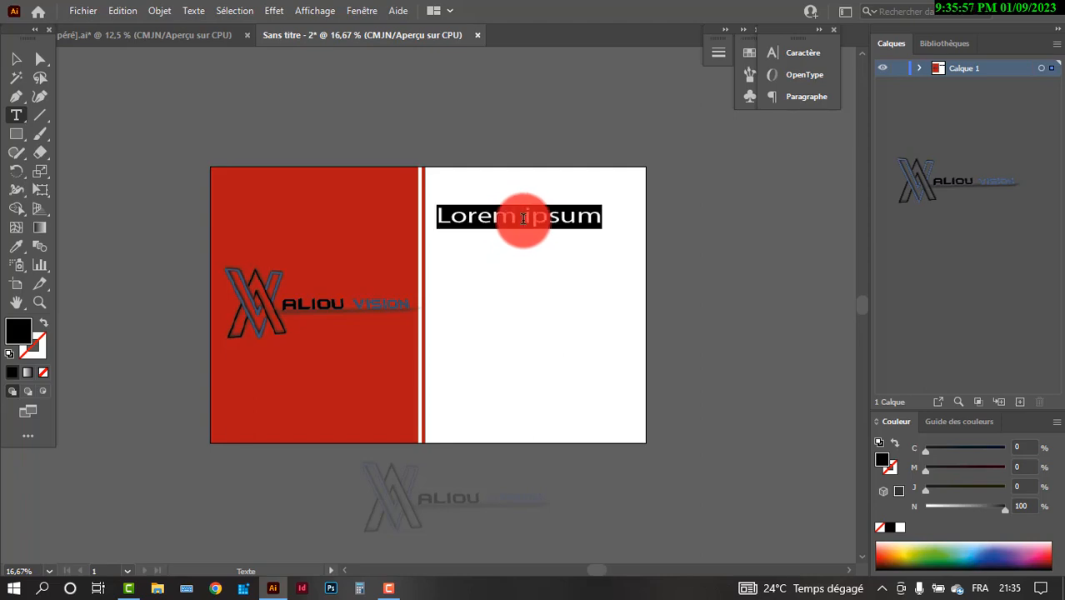
{"action": "type", "text": "QQ"}
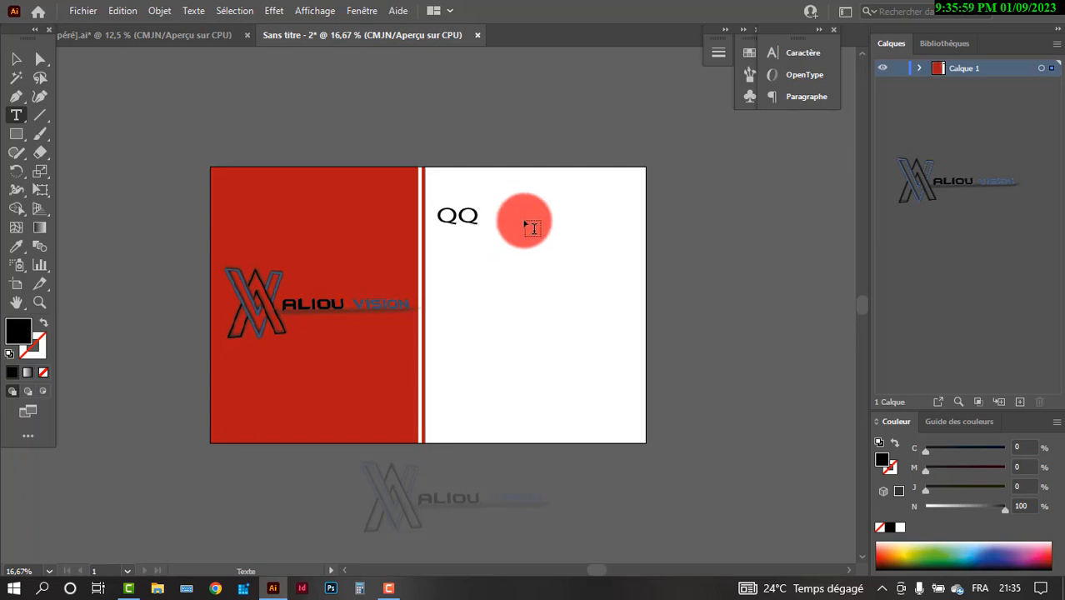
{"action": "left_click", "coordinate": [466, 223]}
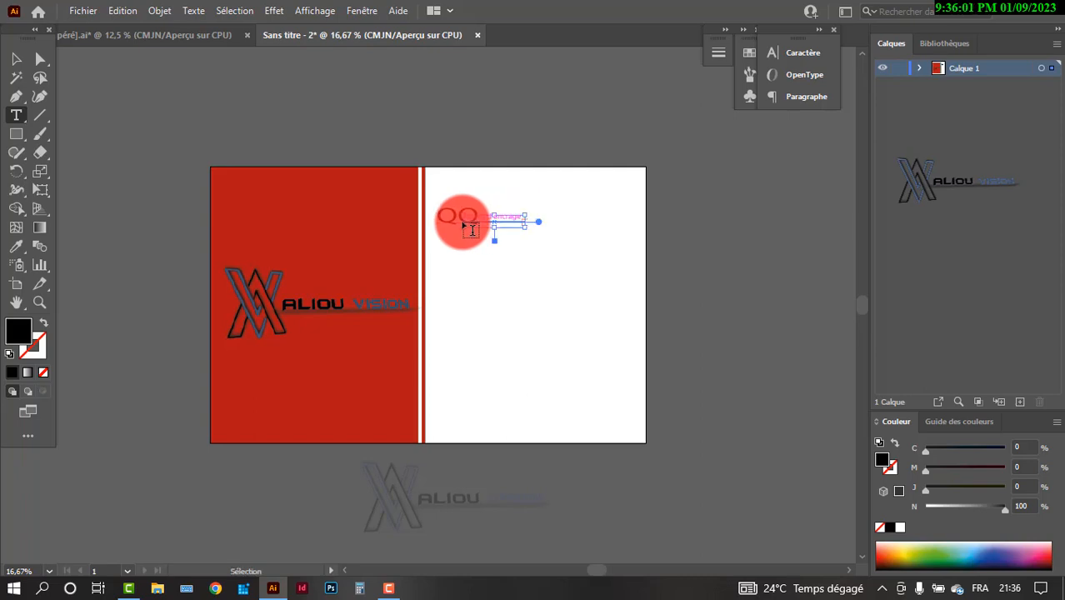
{"action": "key", "text": "ctrl+z"}
{"action": "key", "text": "ctrl+z"}
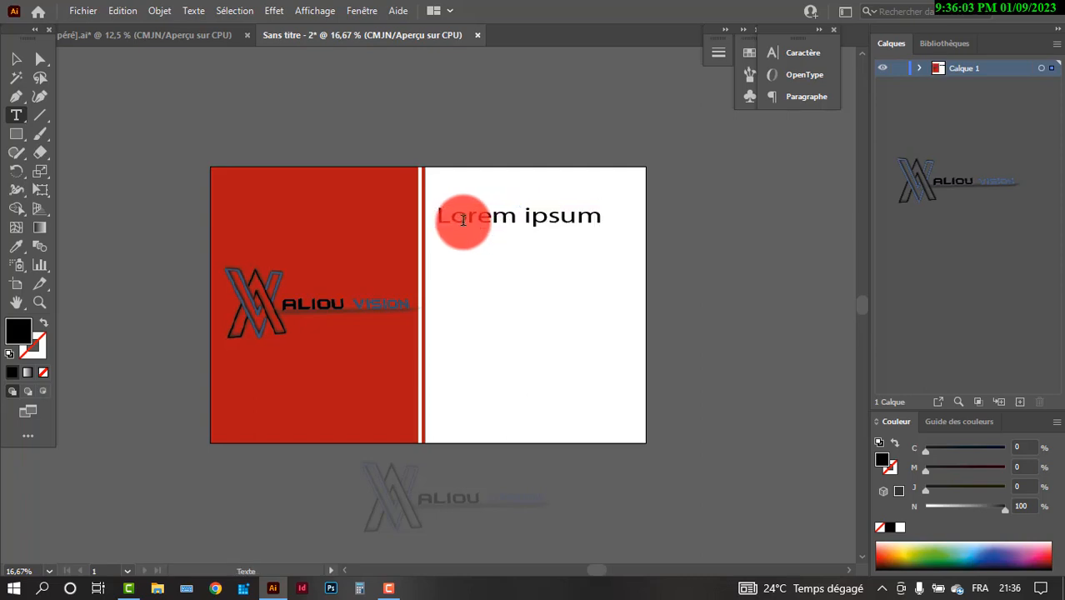
Replace the whole placeholder line on the white half with "Aliou vision".
{"action": "double_click", "coordinate": [464, 219]}
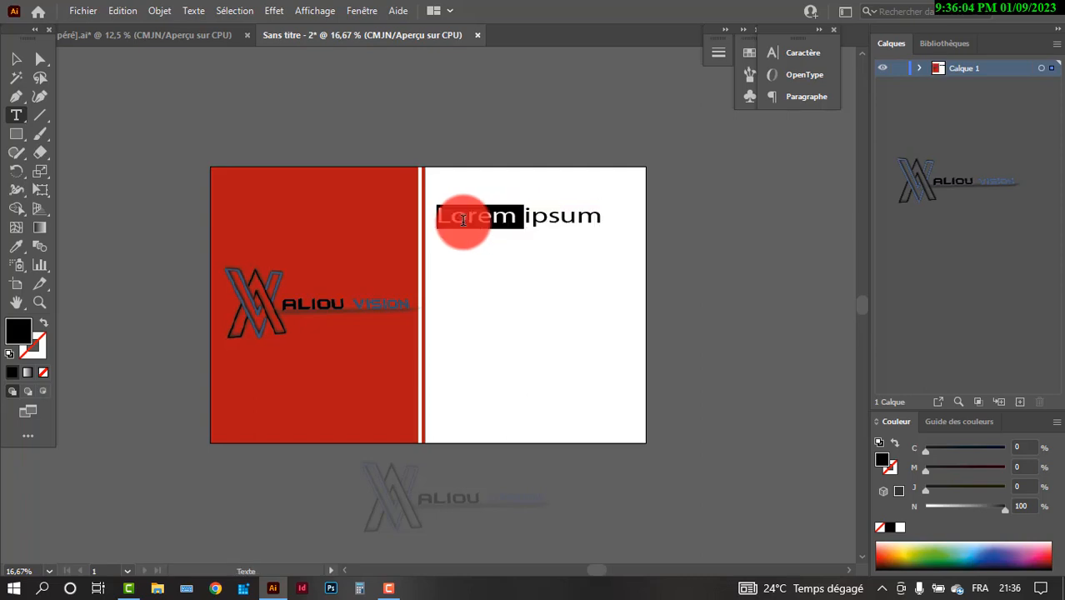
{"action": "left_click", "coordinate": [528, 215]}
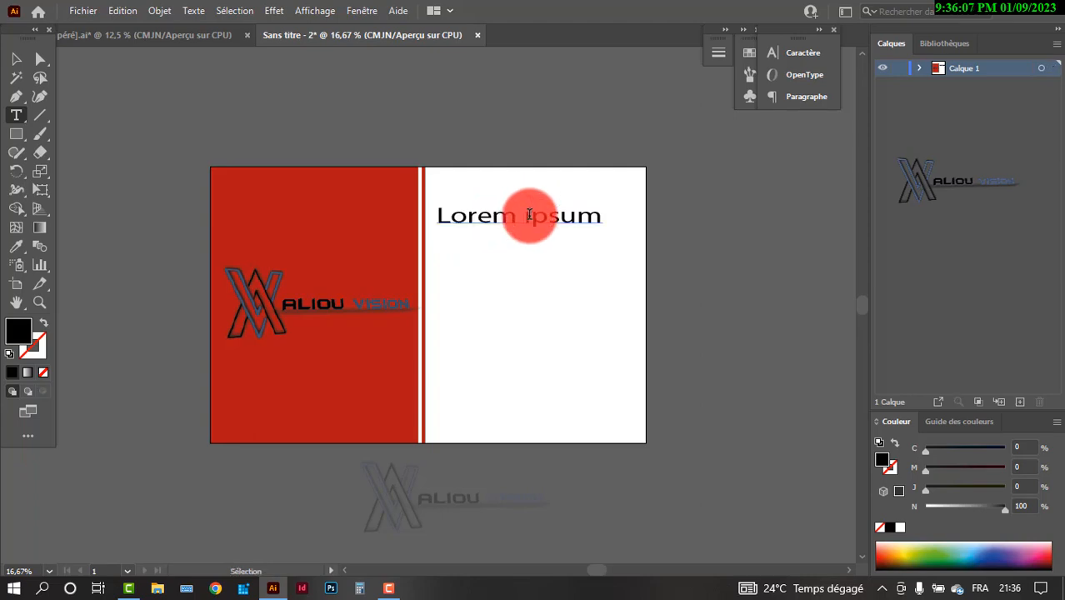
{"action": "triple_click", "coordinate": [529, 215]}
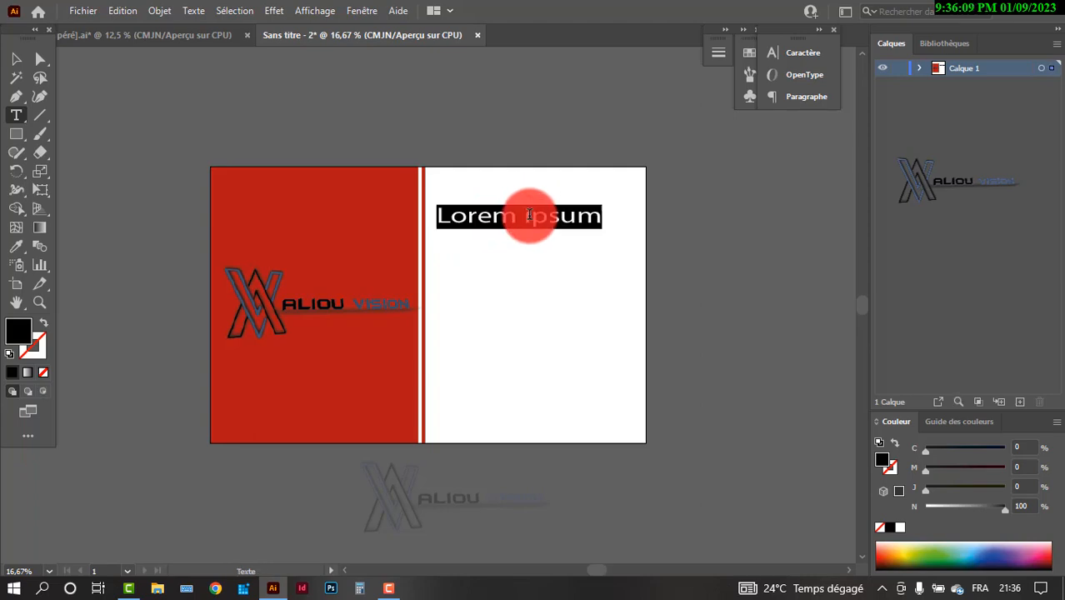
{"action": "type", "text": "Aliou vision"}
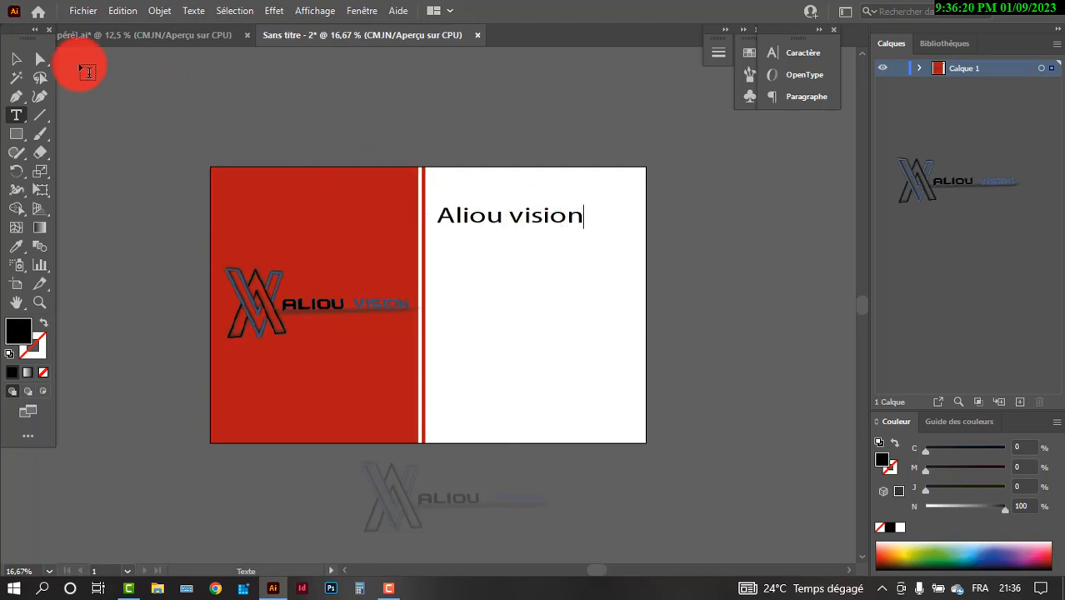
{"action": "left_click", "coordinate": [17, 57]}
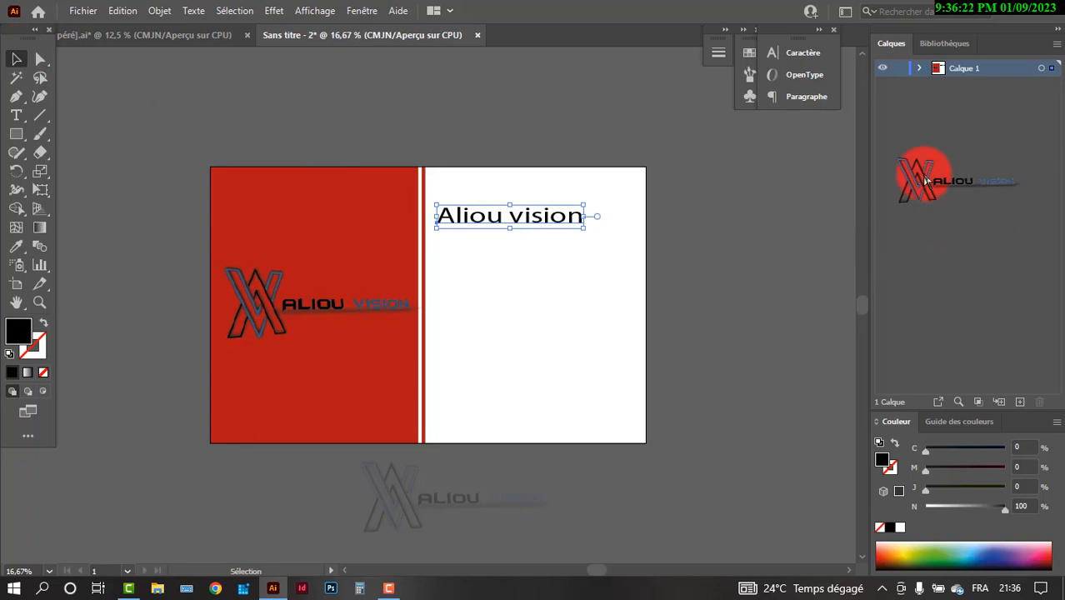
Set the font of the "Aliou vision" title to Impact.
{"action": "left_click", "coordinate": [802, 52]}
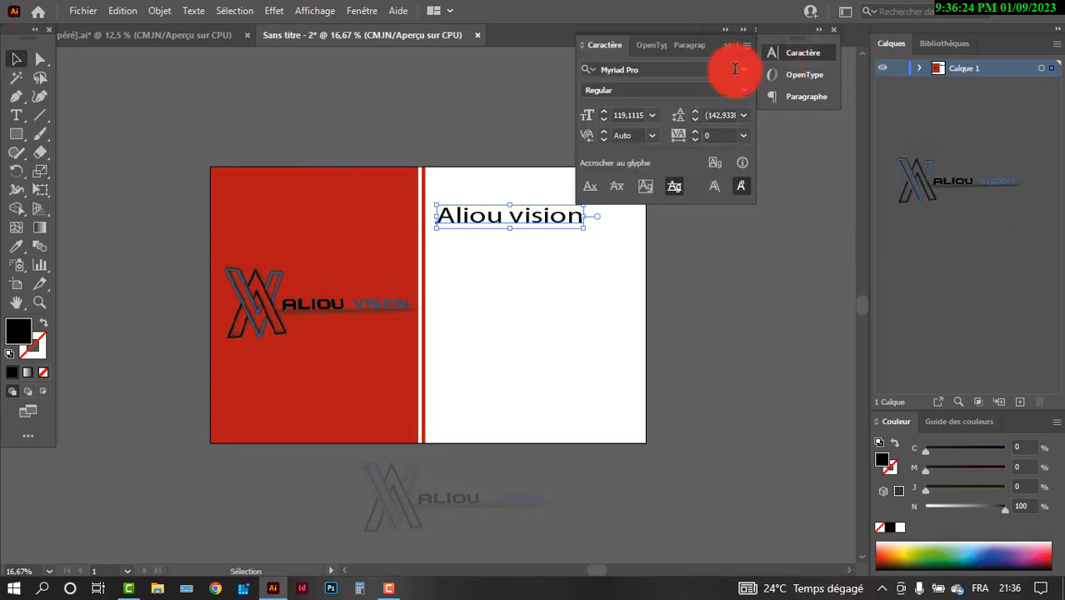
{"action": "left_click", "coordinate": [736, 69]}
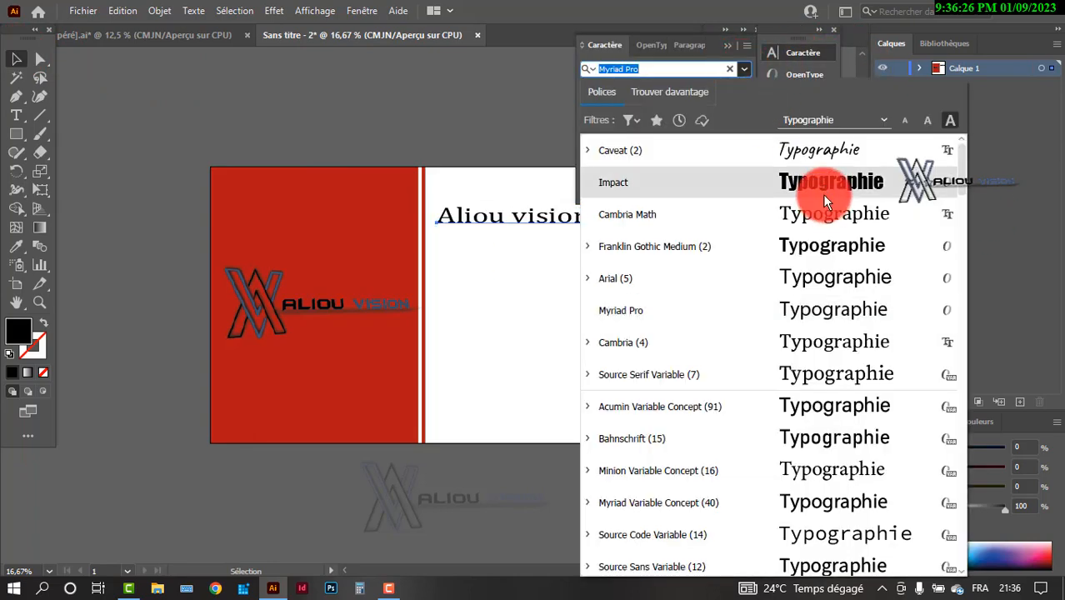
{"action": "left_click", "coordinate": [817, 181]}
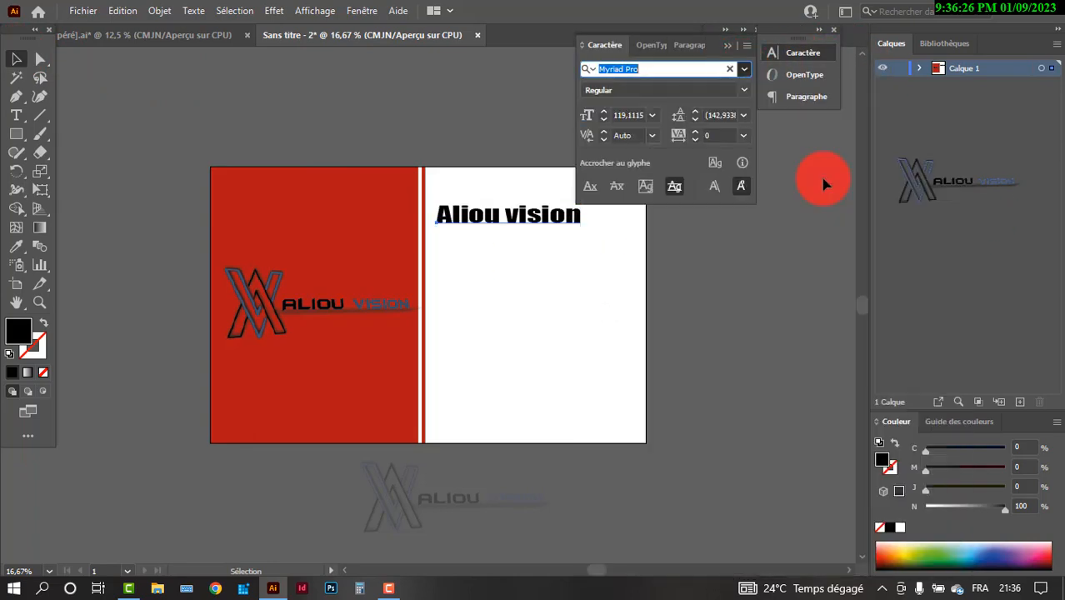
{"action": "left_click", "coordinate": [722, 32]}
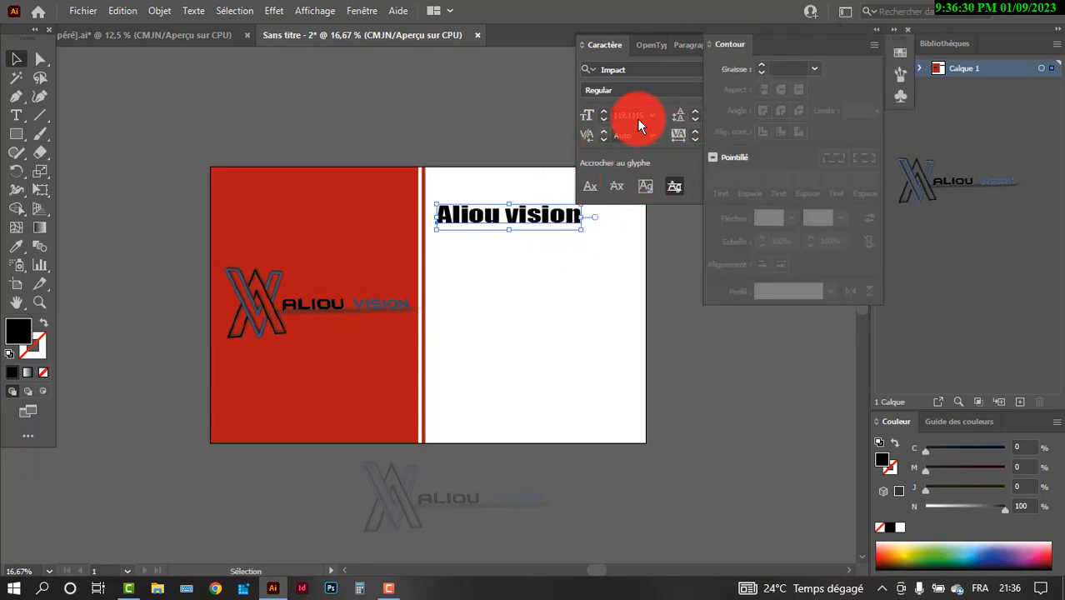
{"action": "left_click_drag", "start_coordinate": [877, 34], "coordinate": [803, 47]}
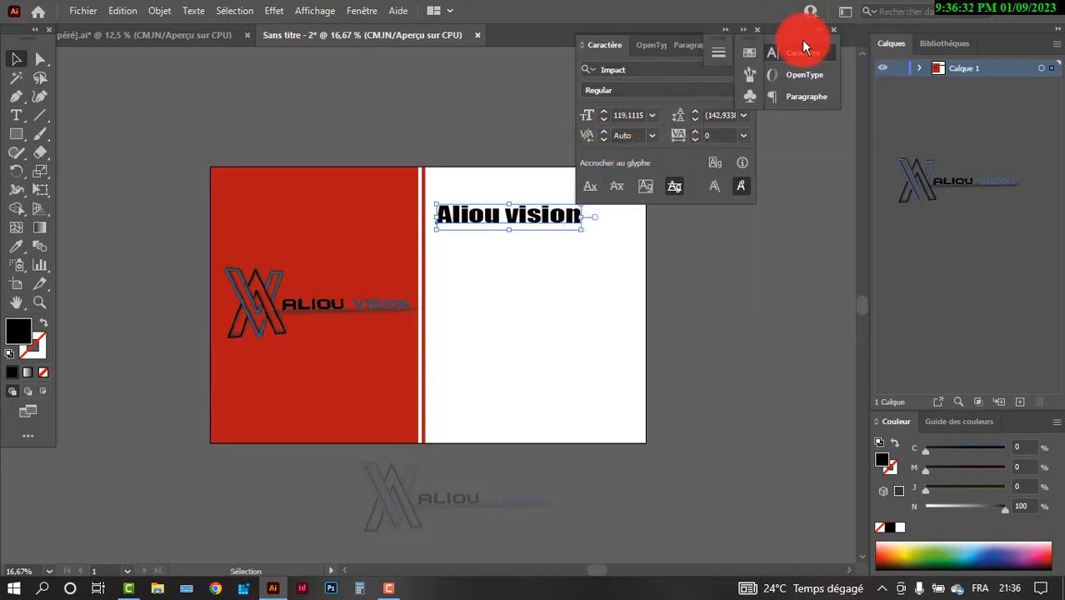
{"action": "left_click", "coordinate": [728, 40]}
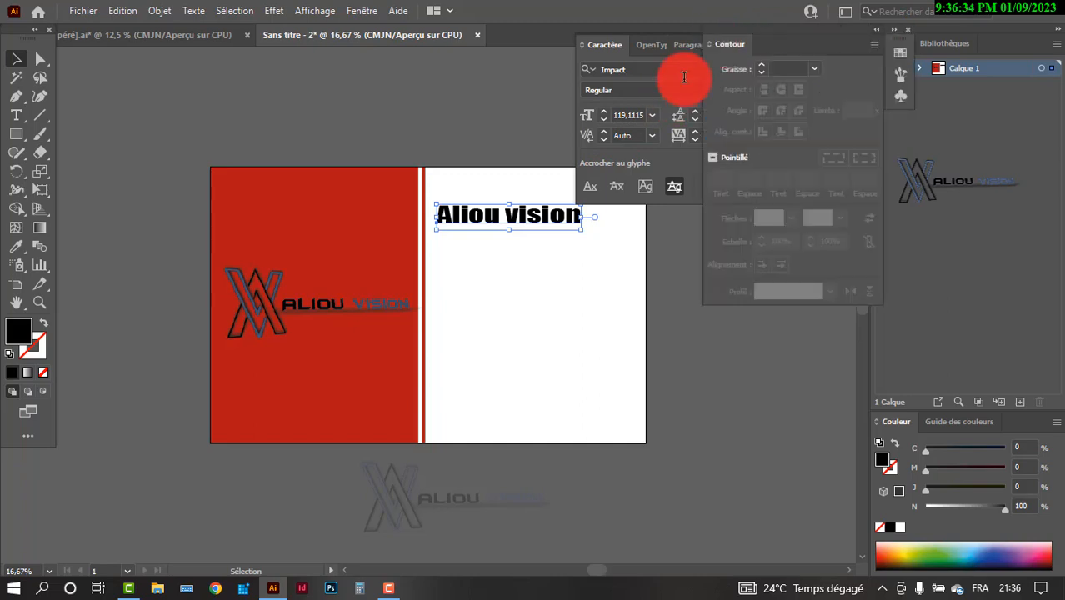
{"action": "left_click", "coordinate": [872, 37]}
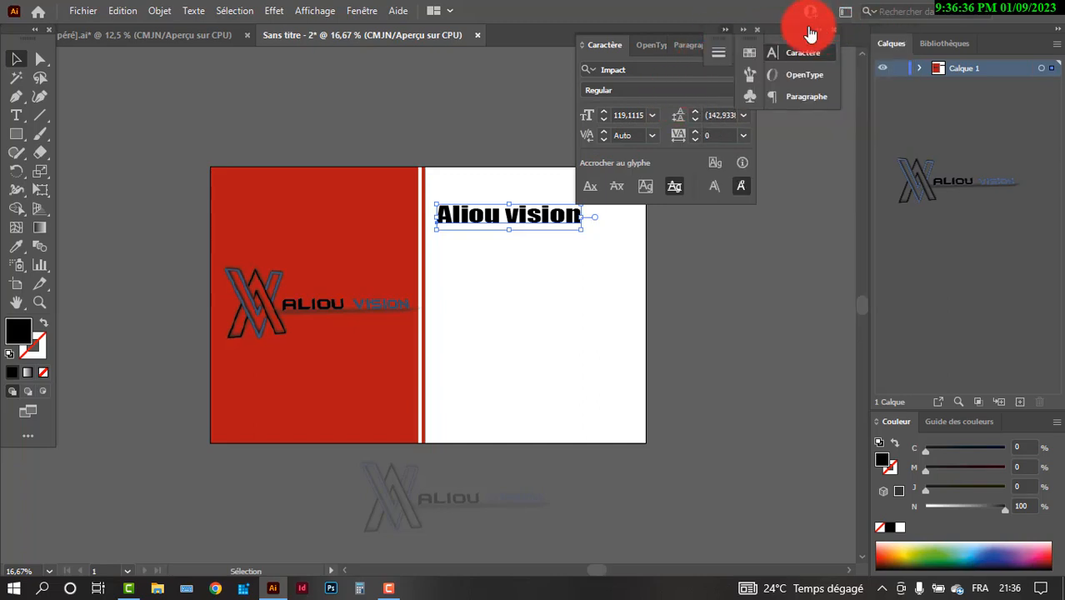
{"action": "left_click", "coordinate": [728, 37]}
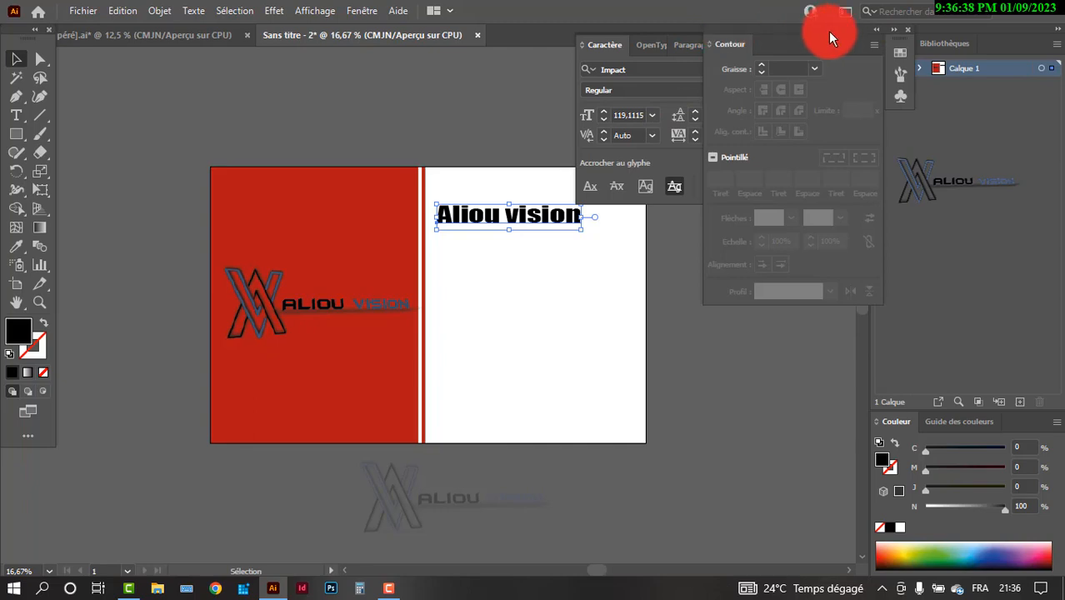
{"action": "left_click", "coordinate": [880, 32]}
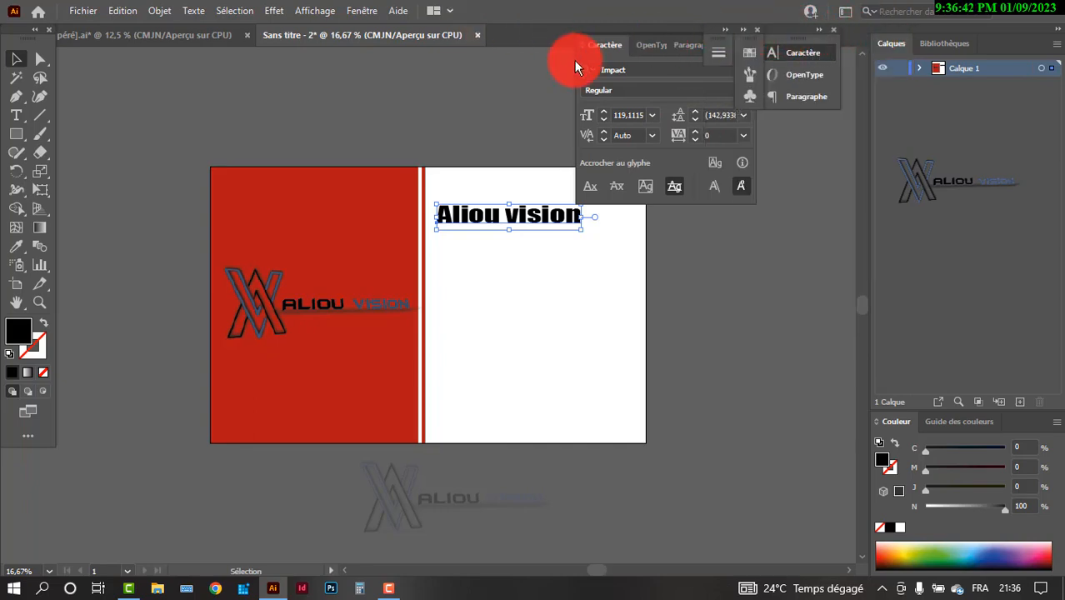
Enlarge the "Aliou vision" title to span most of the white half's width and reposition it near the top.
{"action": "left_click_drag", "start_coordinate": [581, 230], "coordinate": [606, 236]}
{"action": "mouse_move", "coordinate": [572, 225]}
{"action": "left_mouse_down"}
{"action": "mouse_move", "coordinate": [638, 238]}
{"action": "mouse_move", "coordinate": [592, 214]}
{"action": "mouse_move", "coordinate": [578, 233]}
{"action": "left_mouse_up"}
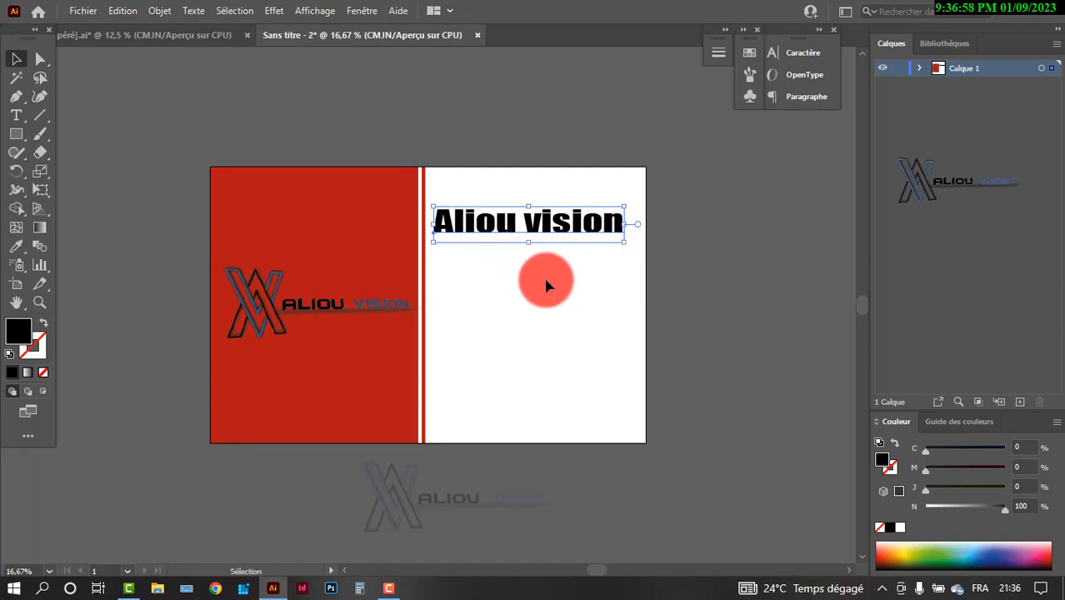
{"action": "left_click", "coordinate": [186, 169]}
Add a second line of placeholder text below the title and enlarge it, keeping it smaller than the title.
{"action": "left_click", "coordinate": [20, 119]}
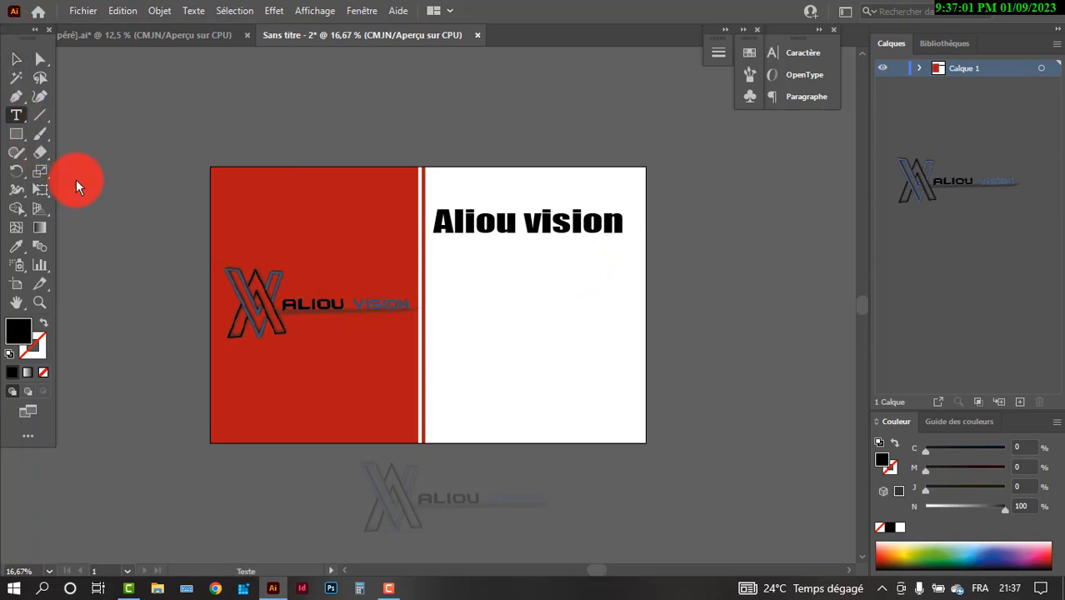
{"action": "left_click", "coordinate": [483, 251]}
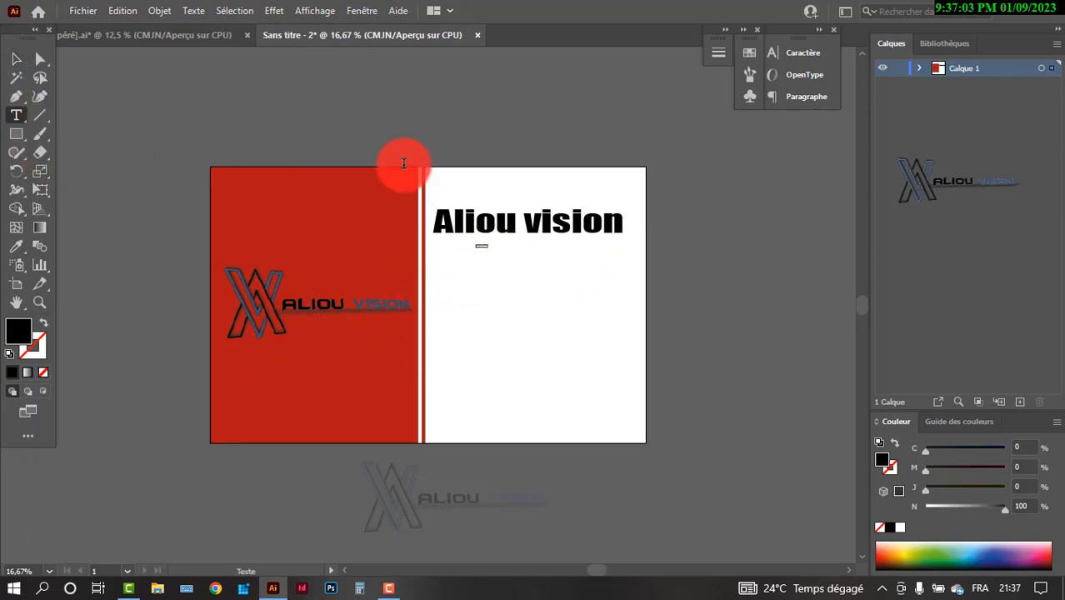
{"action": "left_click", "coordinate": [19, 63]}
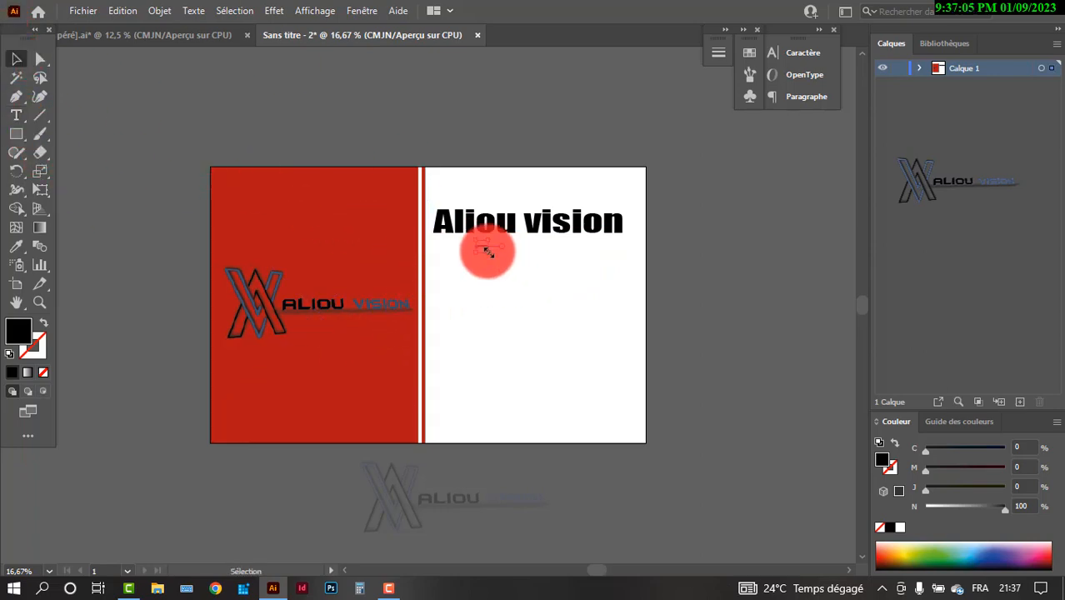
{"action": "left_click_drag", "start_coordinate": [489, 251], "coordinate": [564, 269]}
Replace the placeholder text below the title with "Disigner".
{"action": "double_click", "coordinate": [541, 257]}
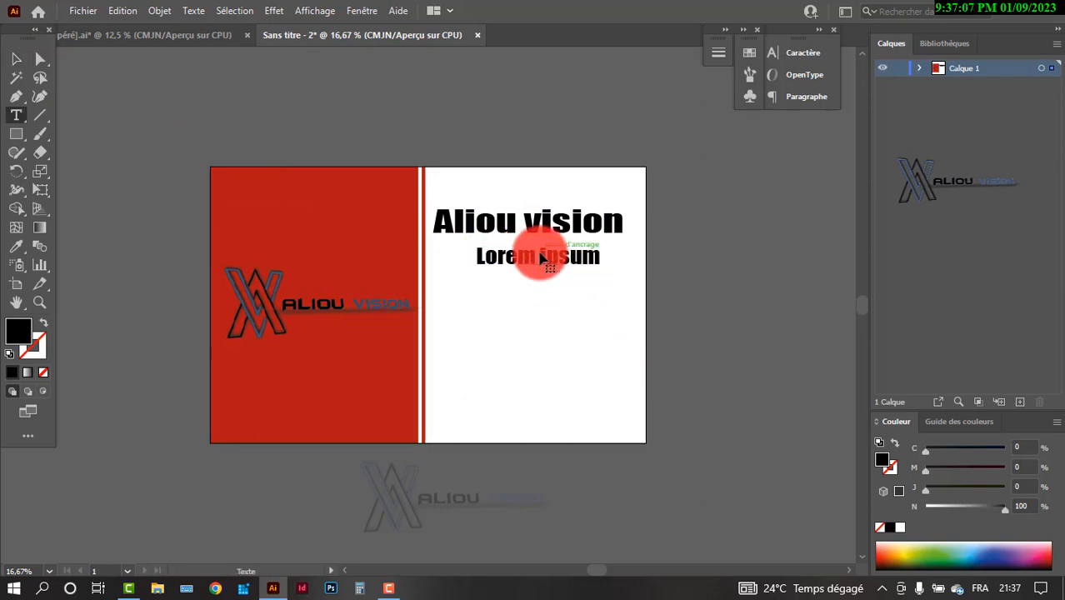
{"action": "key", "text": "ctrl+a"}
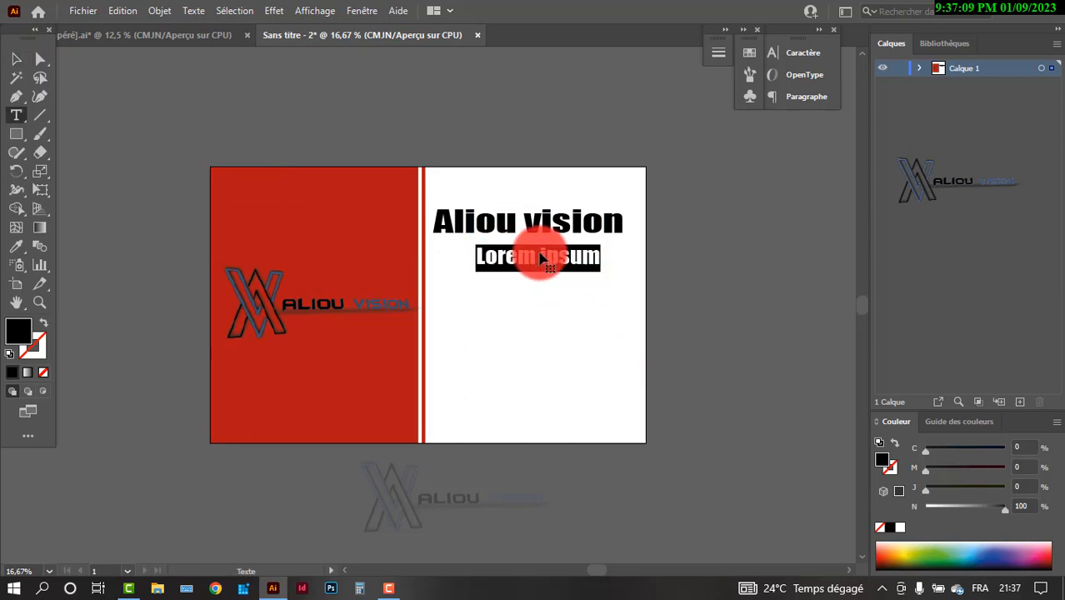
{"action": "type", "text": "Disigner"}
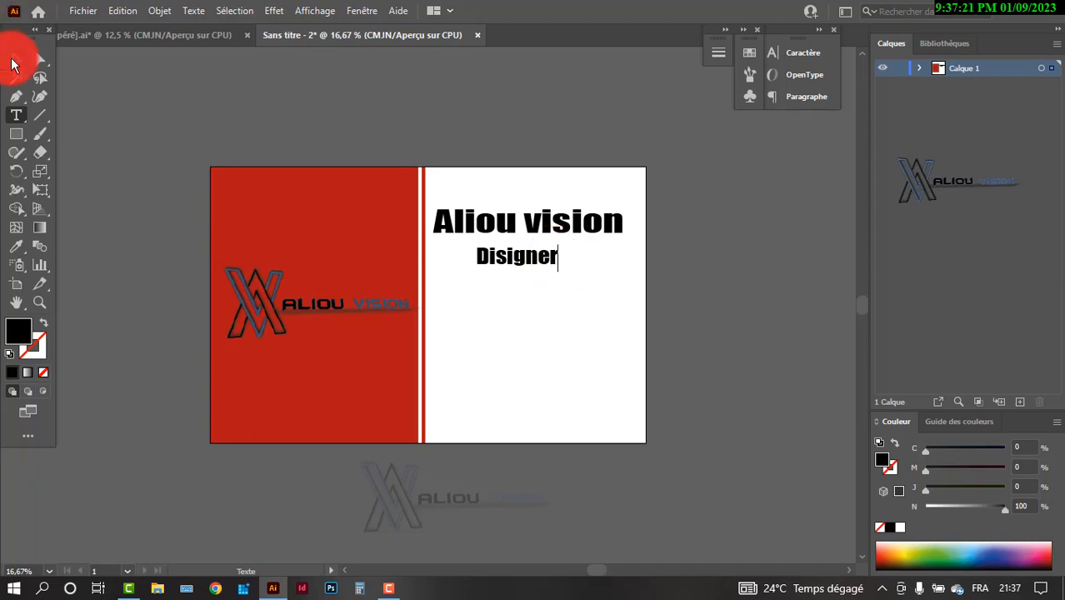
{"action": "left_click", "coordinate": [13, 64]}
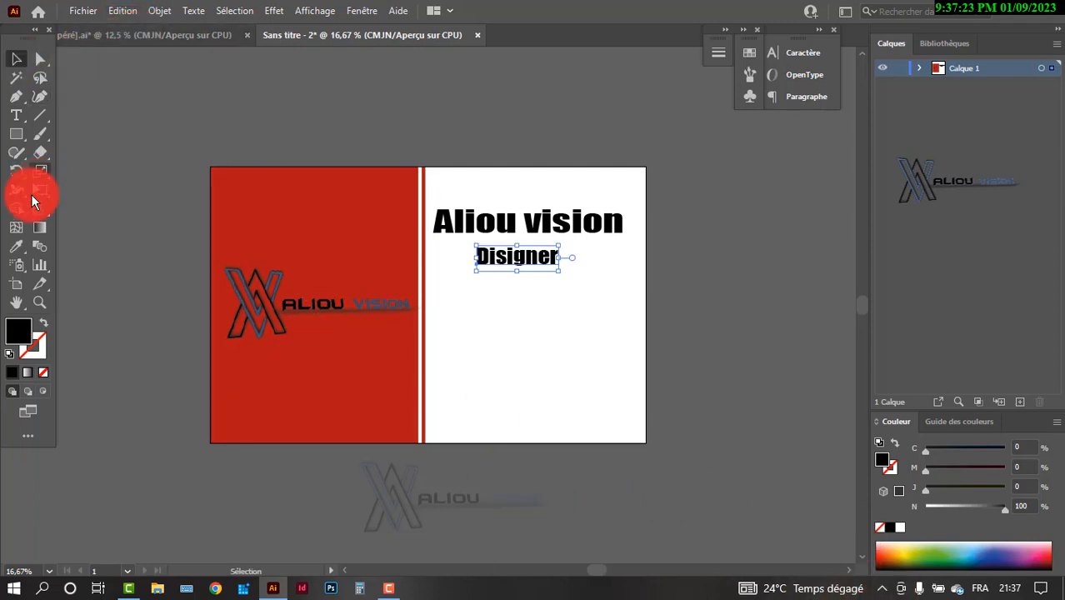
Colour the "Disigner" text with the red sampled from the red half using the Eyedropper.
{"action": "left_click", "coordinate": [16, 246]}
{"action": "left_click", "coordinate": [268, 272]}
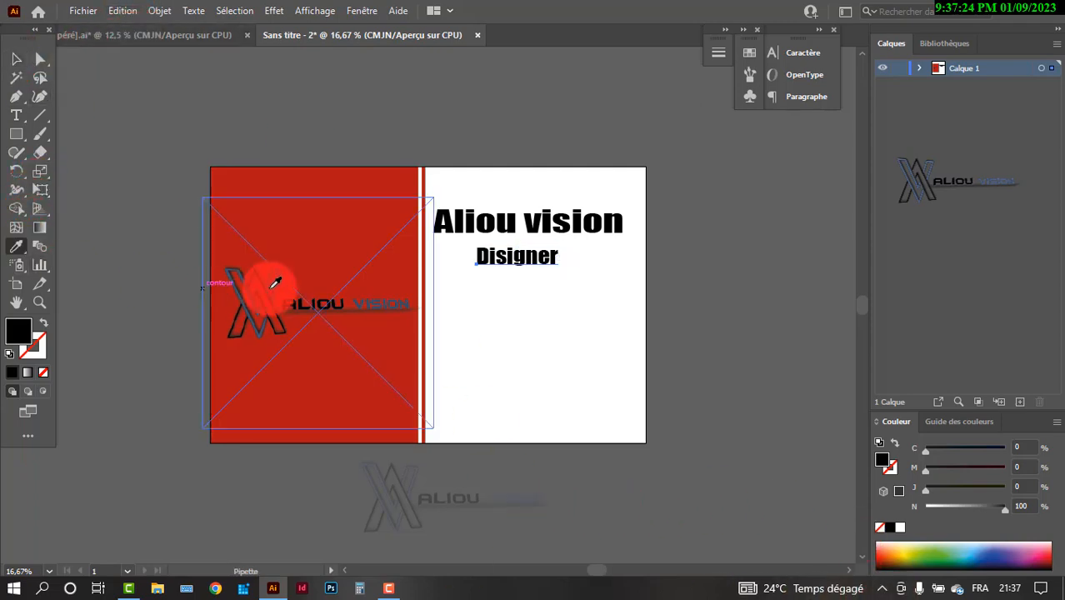
{"action": "left_click", "coordinate": [349, 180]}
{"action": "left_click", "coordinate": [471, 212]}
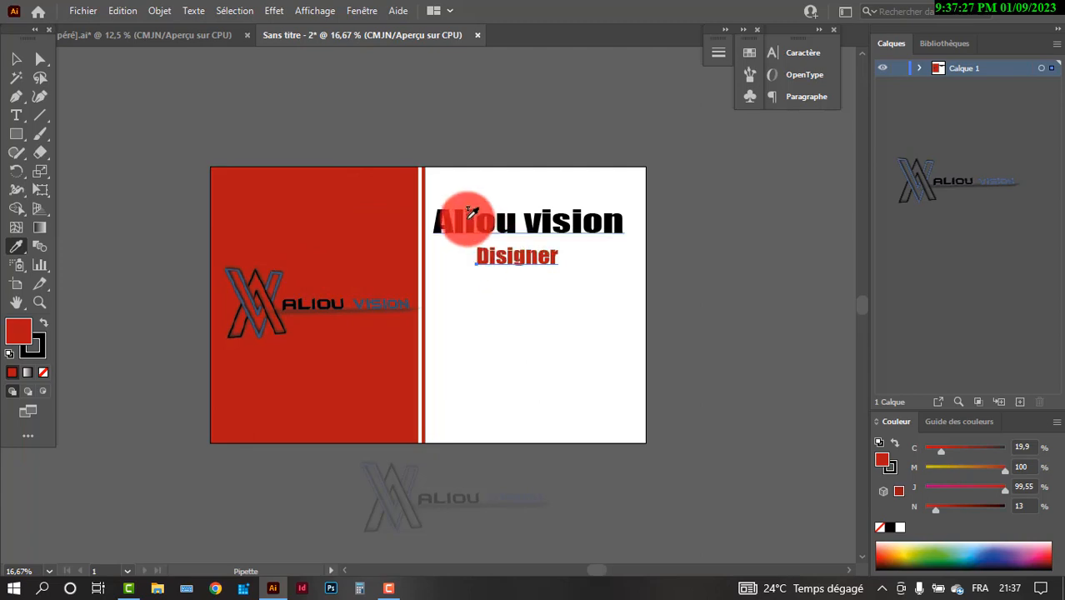
{"action": "left_click", "coordinate": [15, 60]}
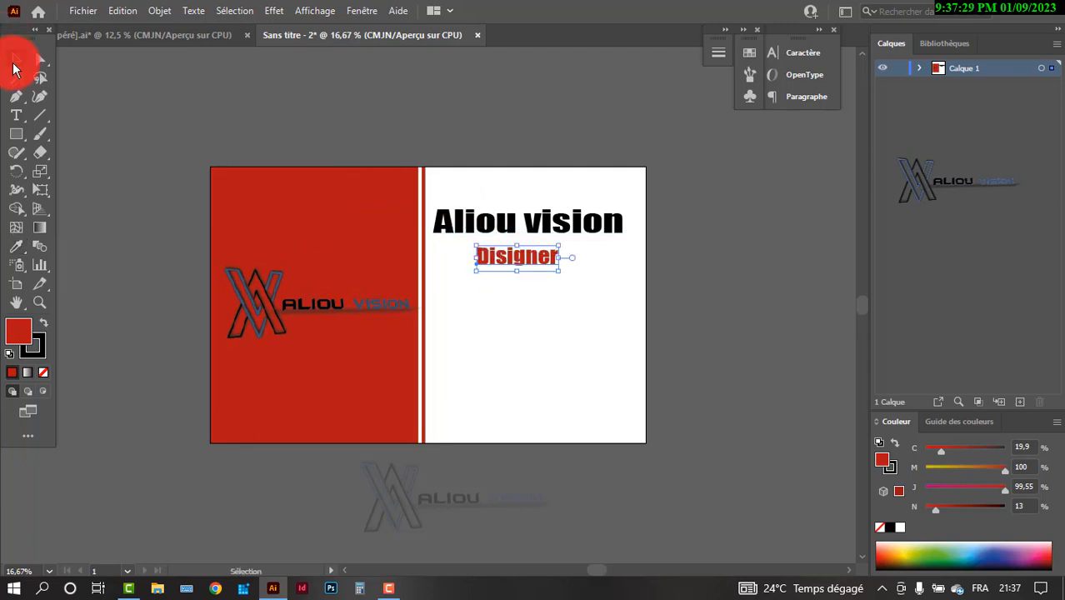
Change the font of the "Disigner" subtitle to Cambria Math.
{"action": "left_click", "coordinate": [345, 252]}
{"action": "left_click", "coordinate": [525, 271]}
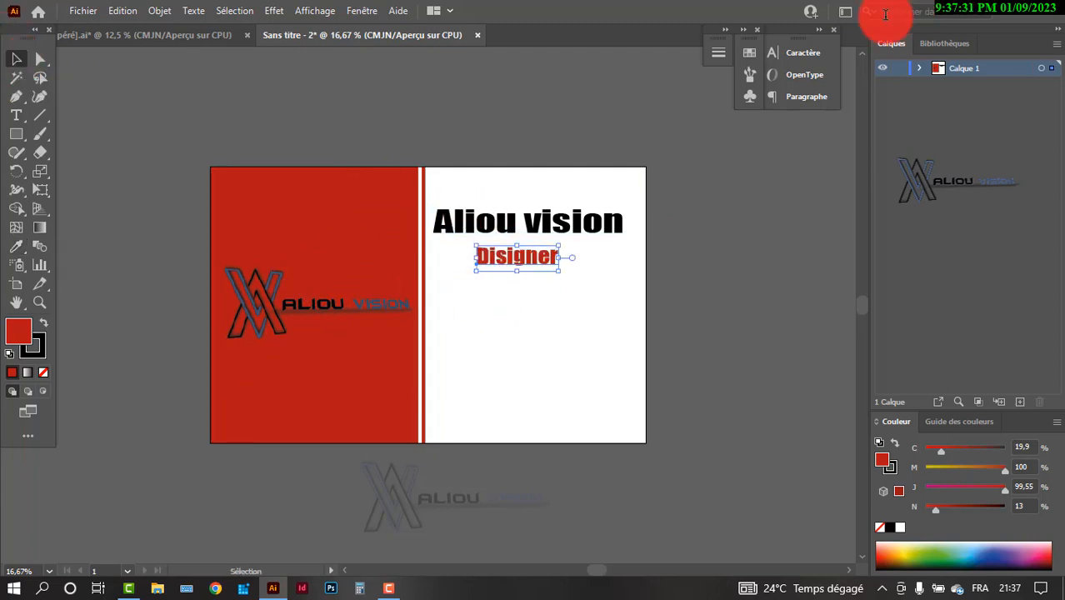
{"action": "left_click", "coordinate": [805, 52]}
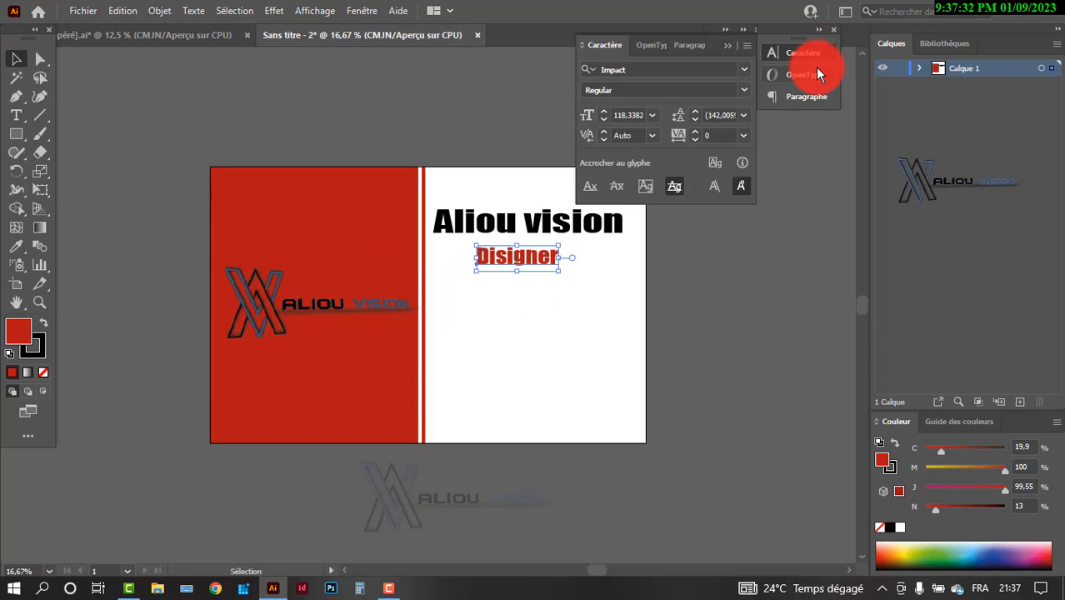
{"action": "left_click", "coordinate": [745, 70]}
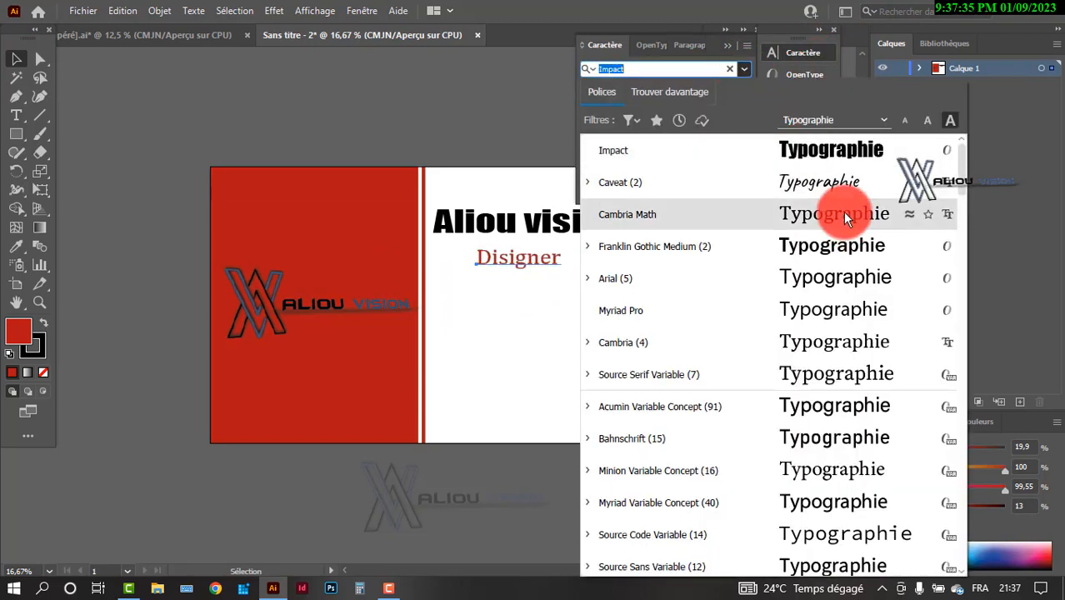
{"action": "left_click", "coordinate": [844, 215]}
Move the "Disigner" subtitle under the end of the title and flatten its height slightly.
{"action": "left_click_drag", "start_coordinate": [546, 264], "coordinate": [614, 255]}
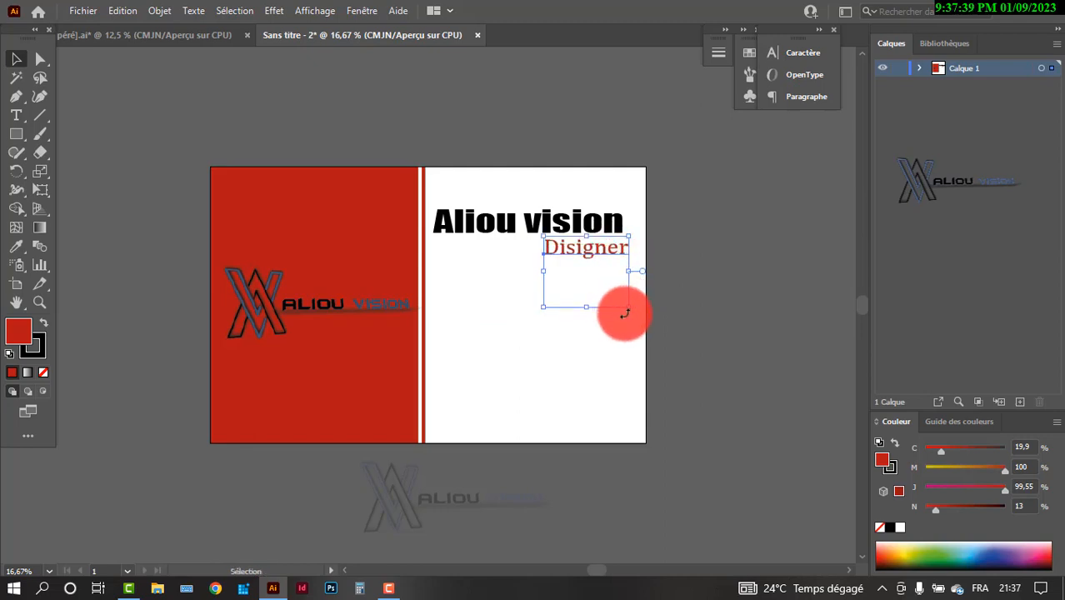
{"action": "left_click_drag", "start_coordinate": [624, 313], "coordinate": [597, 251]}
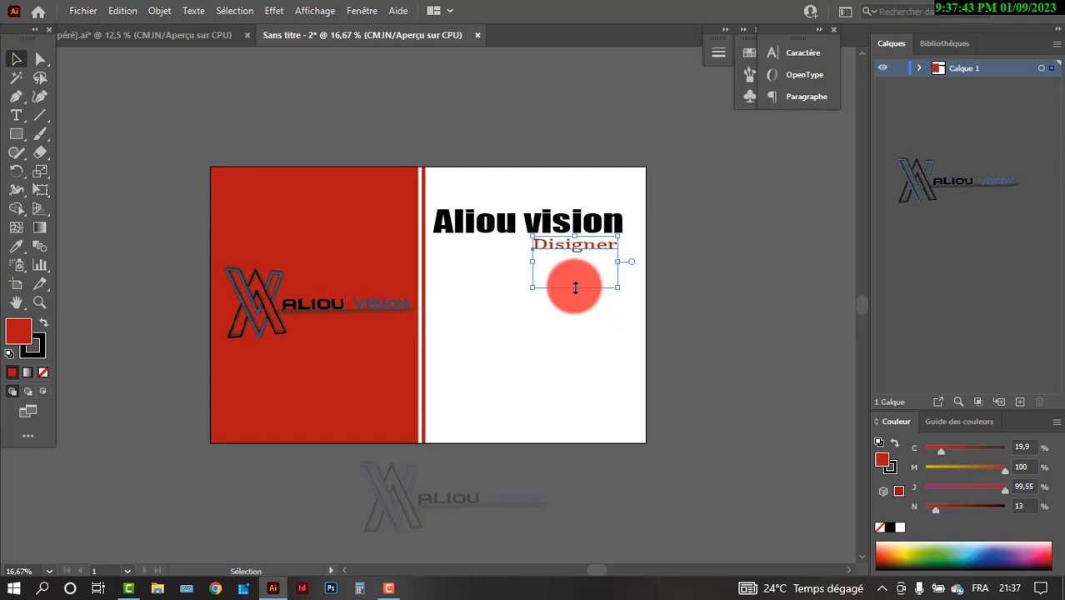
{"action": "left_click_drag", "start_coordinate": [579, 288], "coordinate": [579, 293]}
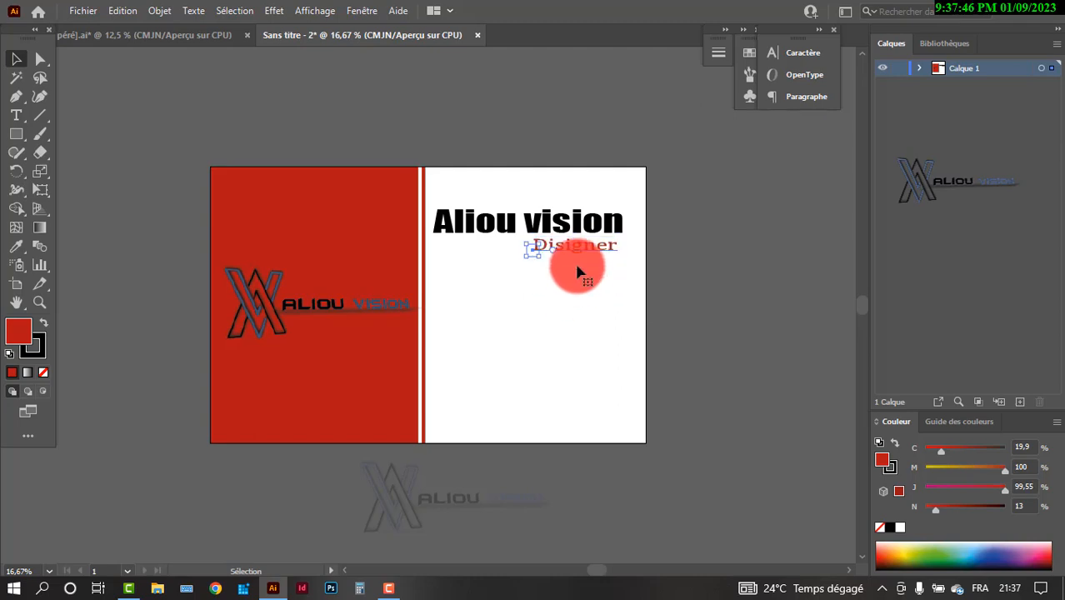
Increase the letter tracking of the "Disigner" subtitle to 95.
{"action": "left_click", "coordinate": [796, 53]}
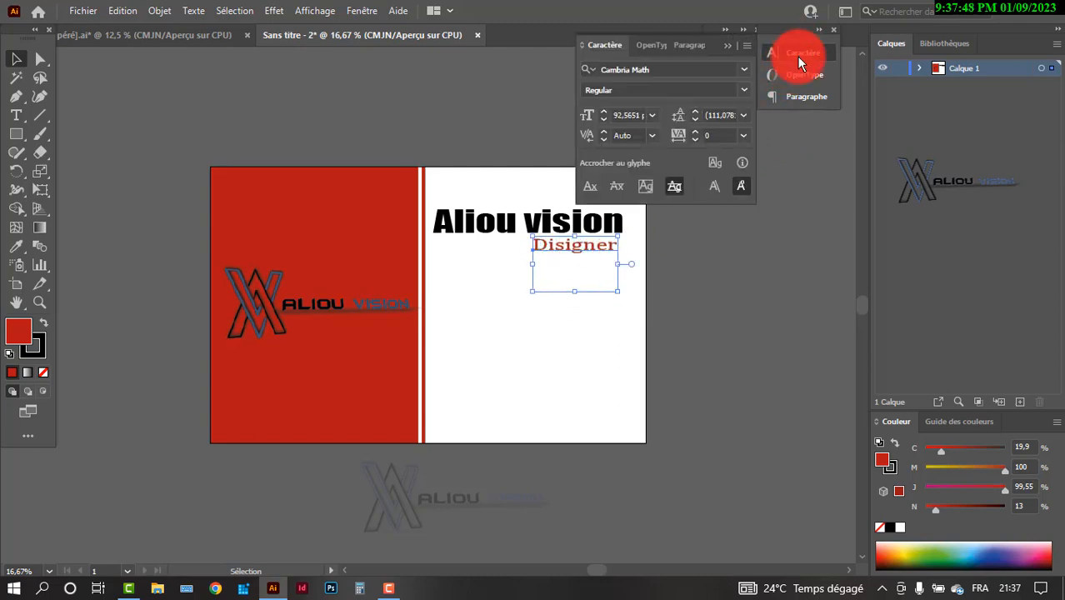
{"action": "left_click", "coordinate": [693, 134]}
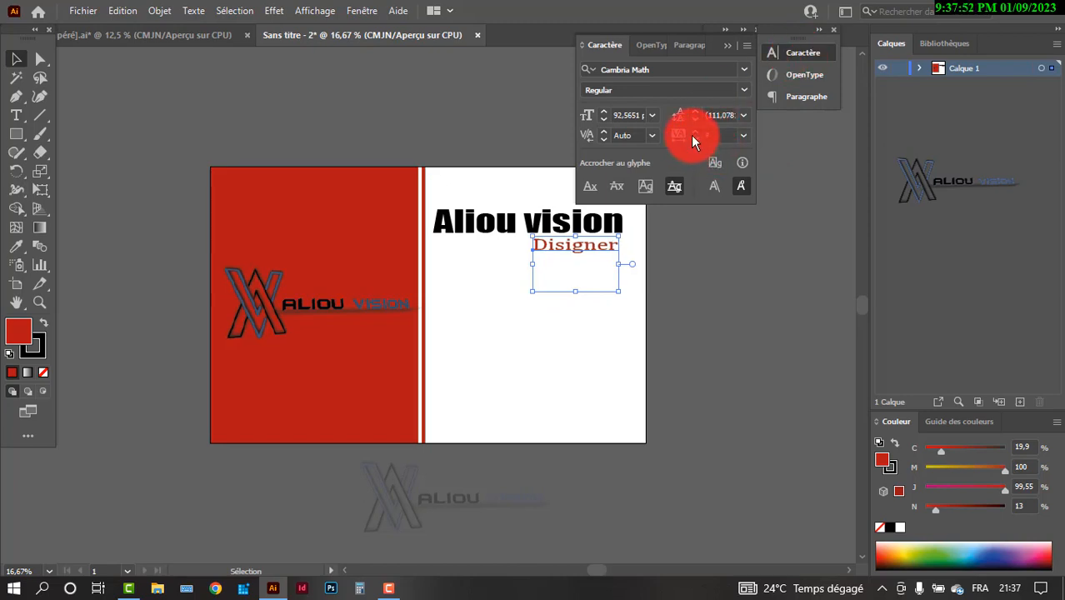
{"action": "left_click", "coordinate": [693, 134]}
{"action": "left_click", "coordinate": [694, 134]}
{"action": "left_click", "coordinate": [693, 134]}
{"action": "left_click", "coordinate": [693, 134]}
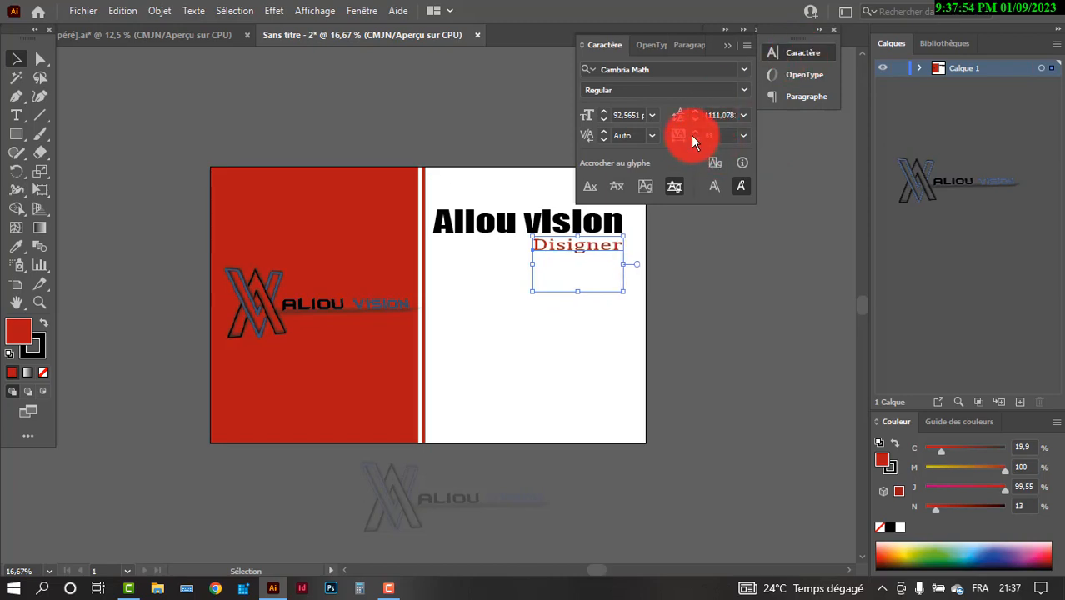
{"action": "left_click", "coordinate": [693, 134]}
{"action": "left_click", "coordinate": [693, 135]}
{"action": "left_click", "coordinate": [691, 135]}
{"action": "left_click", "coordinate": [691, 135]}
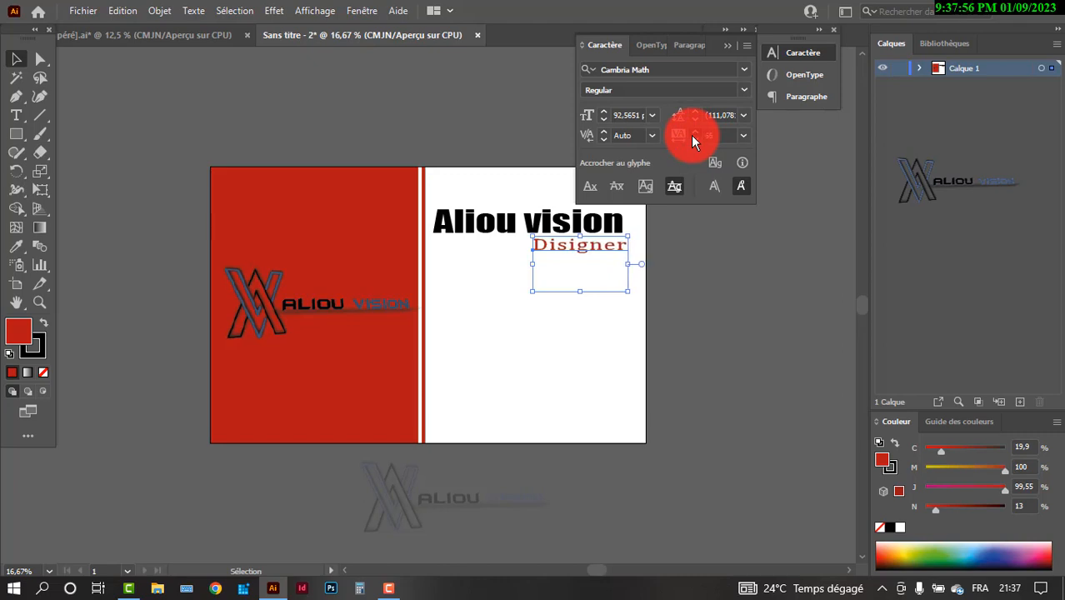
{"action": "left_click", "coordinate": [690, 135]}
{"action": "left_click", "coordinate": [691, 135]}
{"action": "left_click", "coordinate": [691, 135]}
{"action": "left_click", "coordinate": [690, 135]}
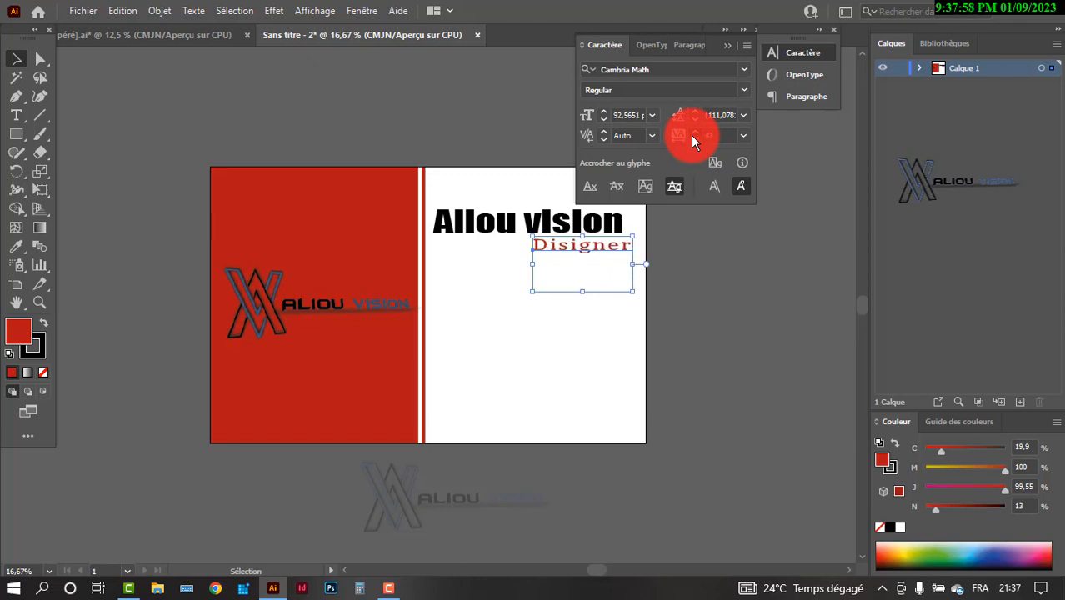
{"action": "left_click", "coordinate": [690, 135]}
{"action": "left_click", "coordinate": [691, 135]}
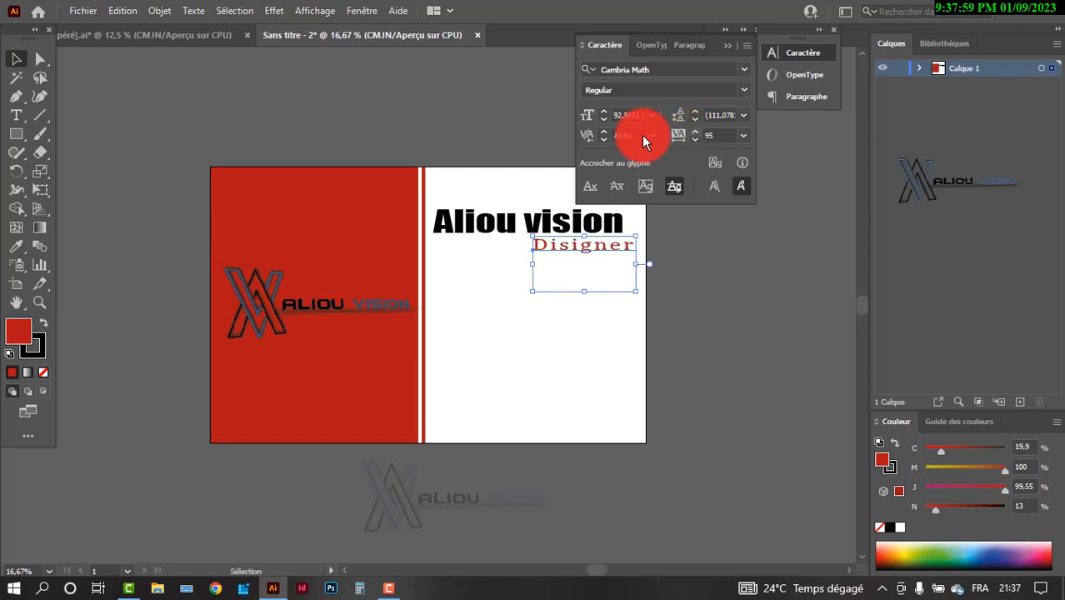
Reduce the font size of the "Disigner" subtitle to 79 pt.
{"action": "left_click", "coordinate": [600, 117]}
{"action": "left_click", "coordinate": [601, 117]}
{"action": "left_click", "coordinate": [600, 118]}
{"action": "left_click", "coordinate": [601, 117]}
{"action": "left_click", "coordinate": [601, 117]}
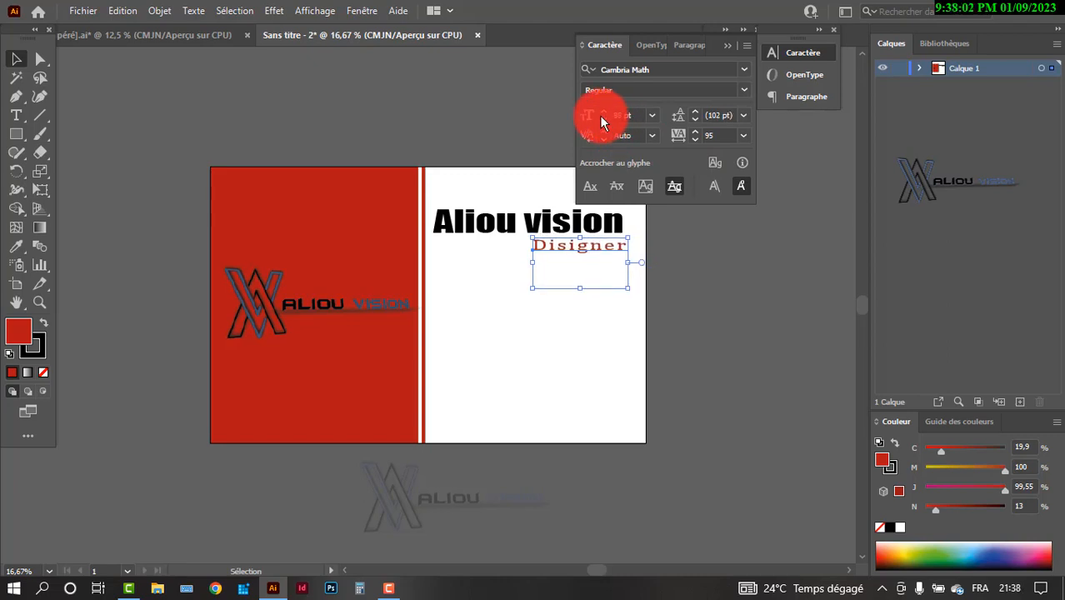
{"action": "left_click", "coordinate": [600, 117]}
{"action": "left_click", "coordinate": [601, 117]}
{"action": "left_click", "coordinate": [600, 117]}
{"action": "left_click", "coordinate": [601, 118]}
{"action": "left_click", "coordinate": [601, 118]}
{"action": "left_click", "coordinate": [601, 117]}
{"action": "left_click", "coordinate": [601, 118]}
{"action": "left_click", "coordinate": [601, 117]}
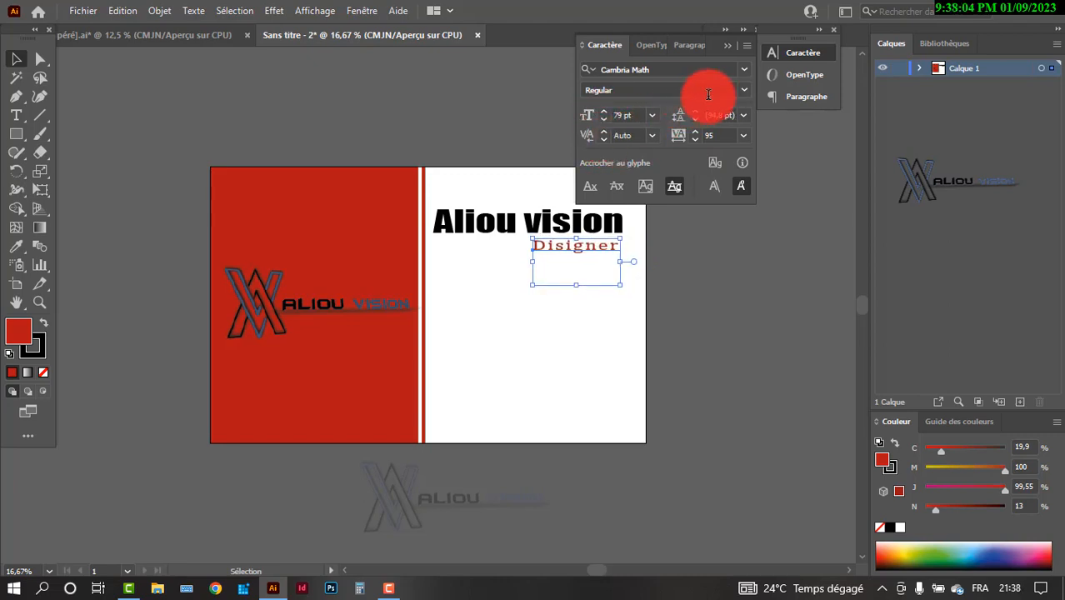
{"action": "left_click", "coordinate": [737, 286]}
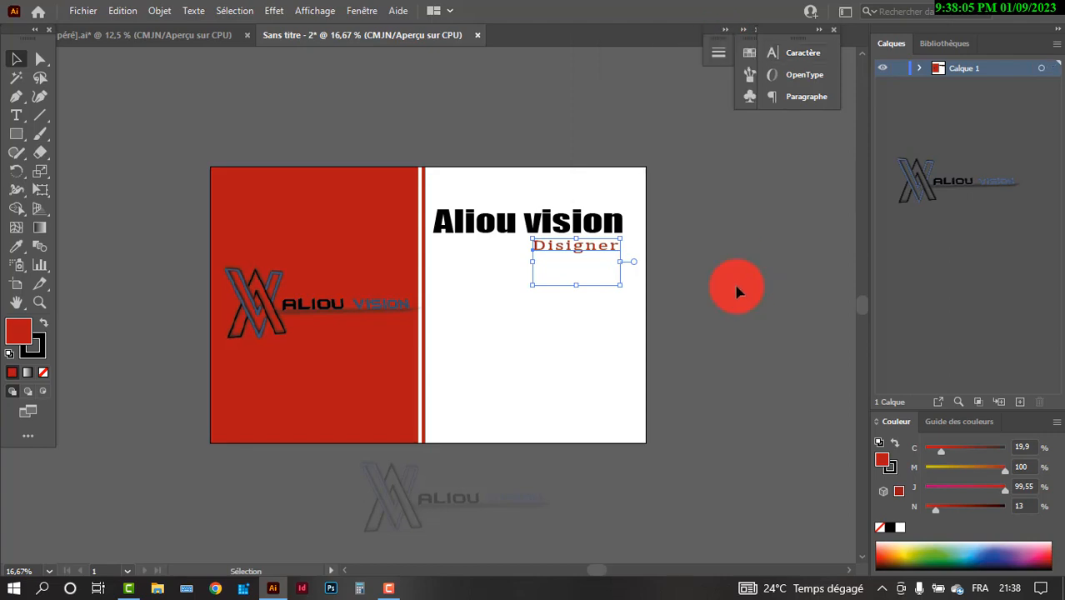
Nudge the "Disigner" subtitle closer beneath the word "vision" and stretch its height slightly.
{"action": "left_click", "coordinate": [583, 254]}
{"action": "double_click", "coordinate": [584, 254]}
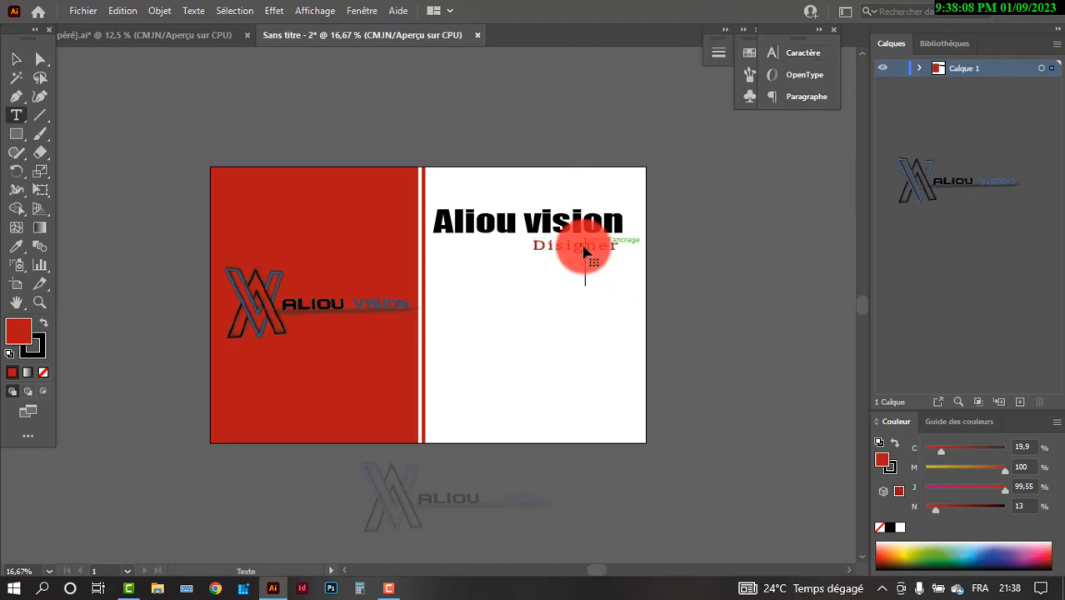
{"action": "left_click", "coordinate": [16, 59]}
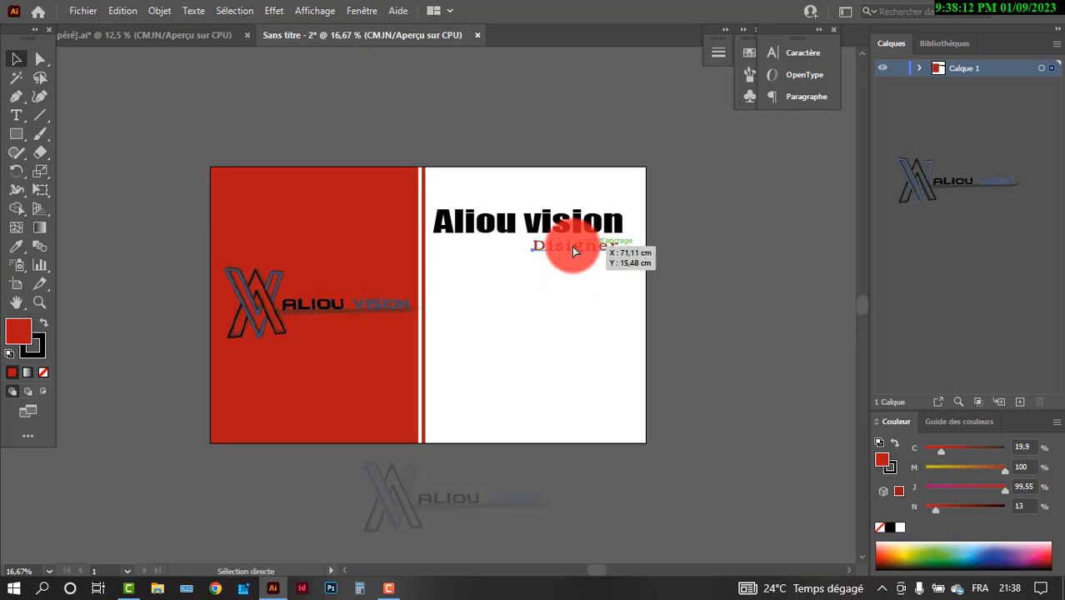
{"action": "left_click_drag", "start_coordinate": [572, 248], "coordinate": [579, 246]}
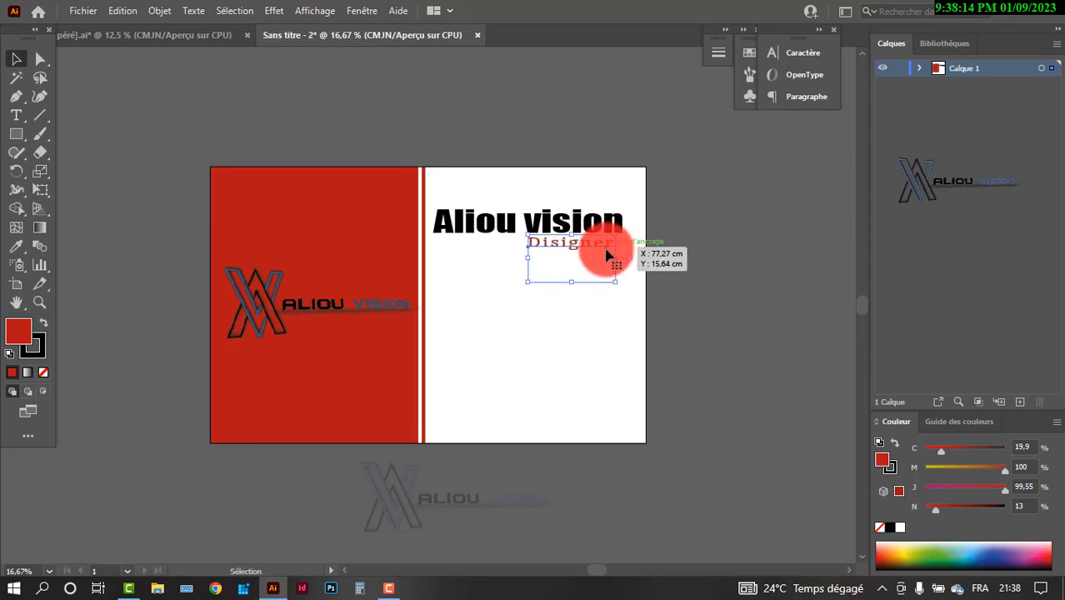
{"action": "left_click_drag", "start_coordinate": [571, 282], "coordinate": [572, 289]}
{"action": "left_click", "coordinate": [711, 286]}
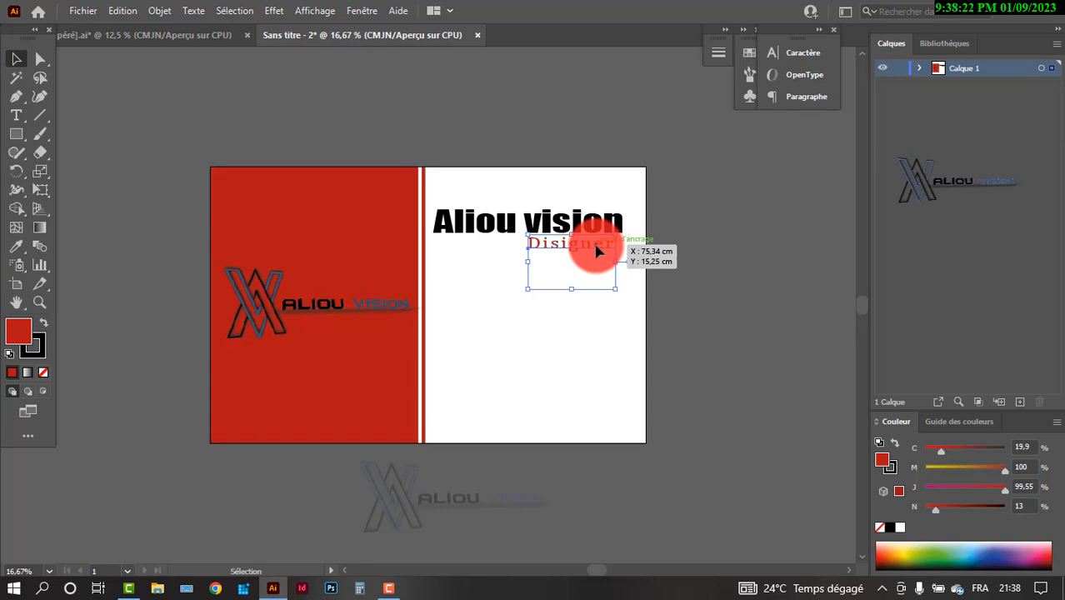
{"action": "left_click", "coordinate": [526, 325]}
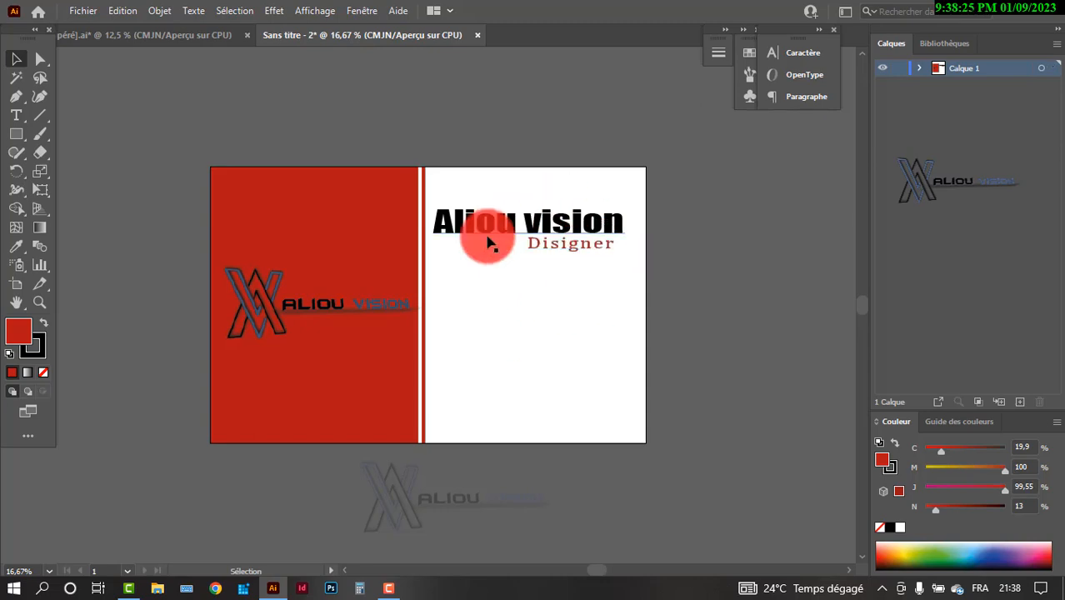
Import the house icon, shrink it to a small symbol and place it beside the stripe on the white half.
{"action": "left_click", "coordinate": [75, 10]}
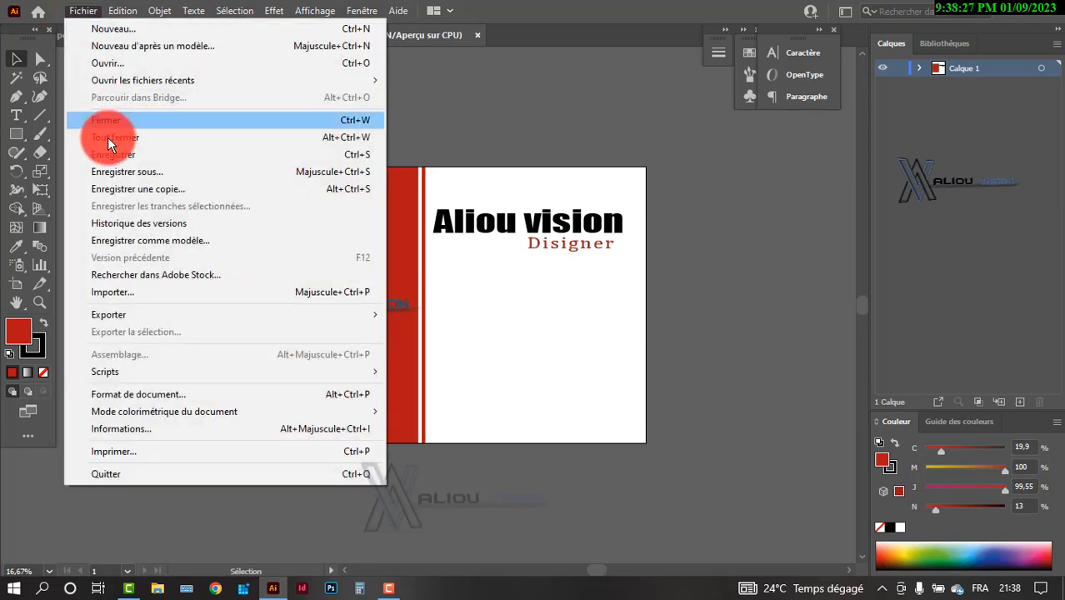
{"action": "left_click", "coordinate": [140, 294]}
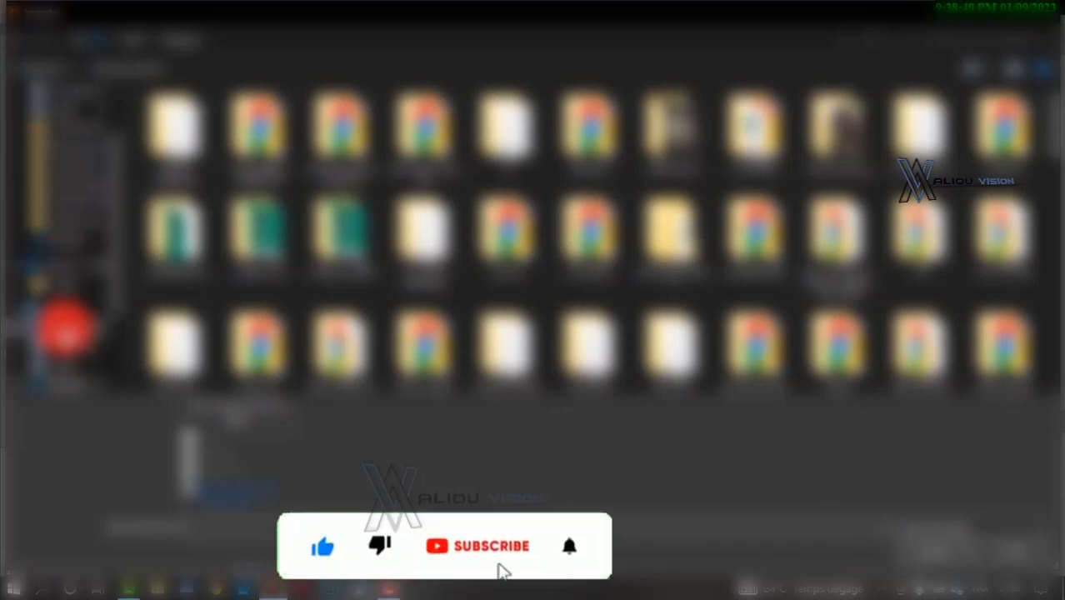
{"action": "left_click", "coordinate": [58, 137]}
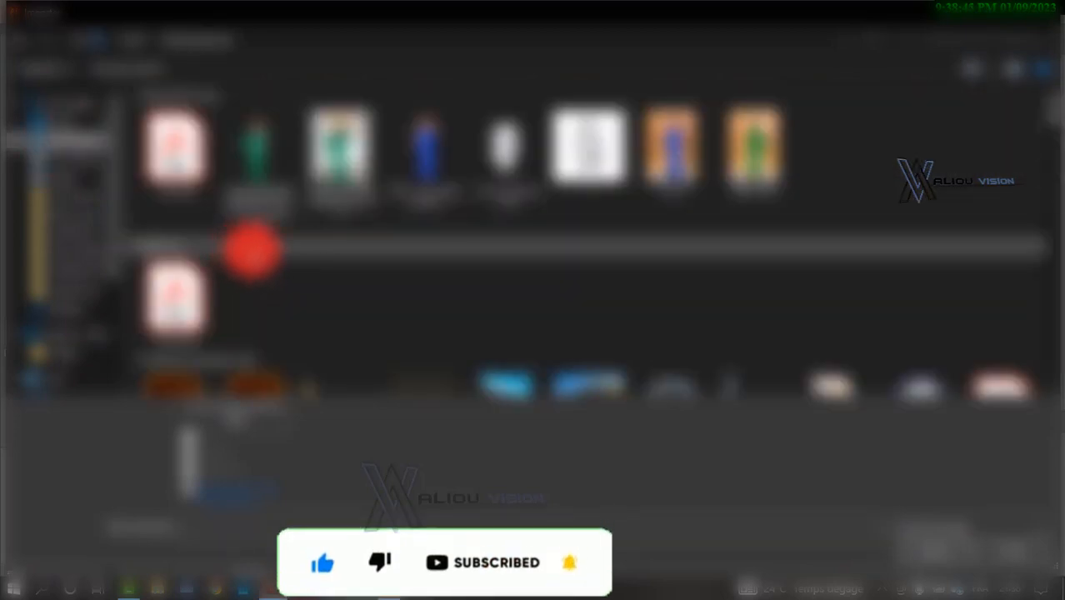
{"action": "scroll", "coordinate": [252, 249], "scroll_direction": "down", "scroll_amount": 4}
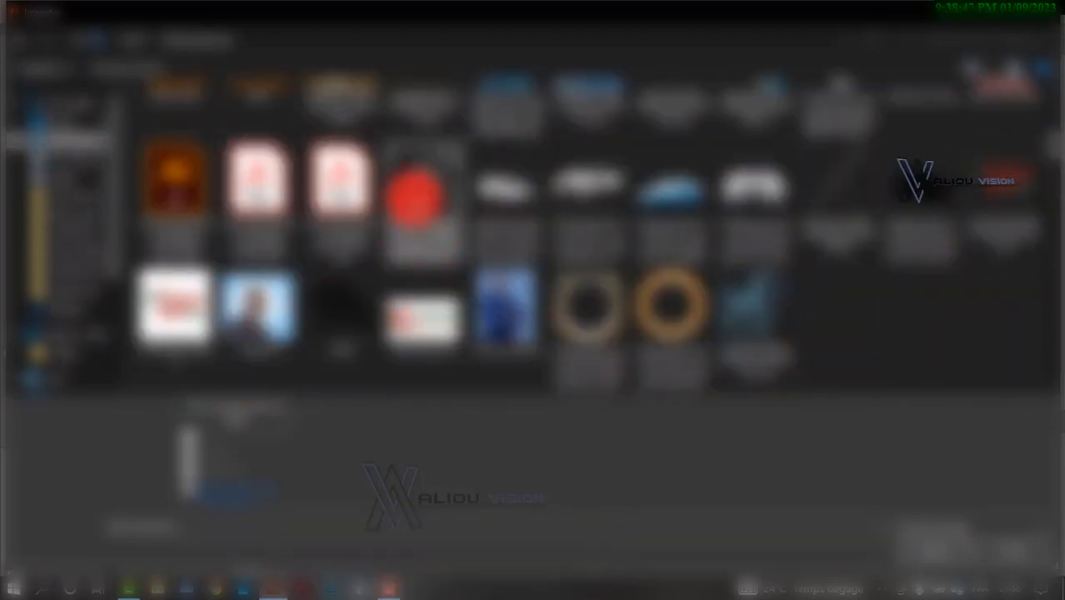
{"action": "double_click", "coordinate": [414, 196]}
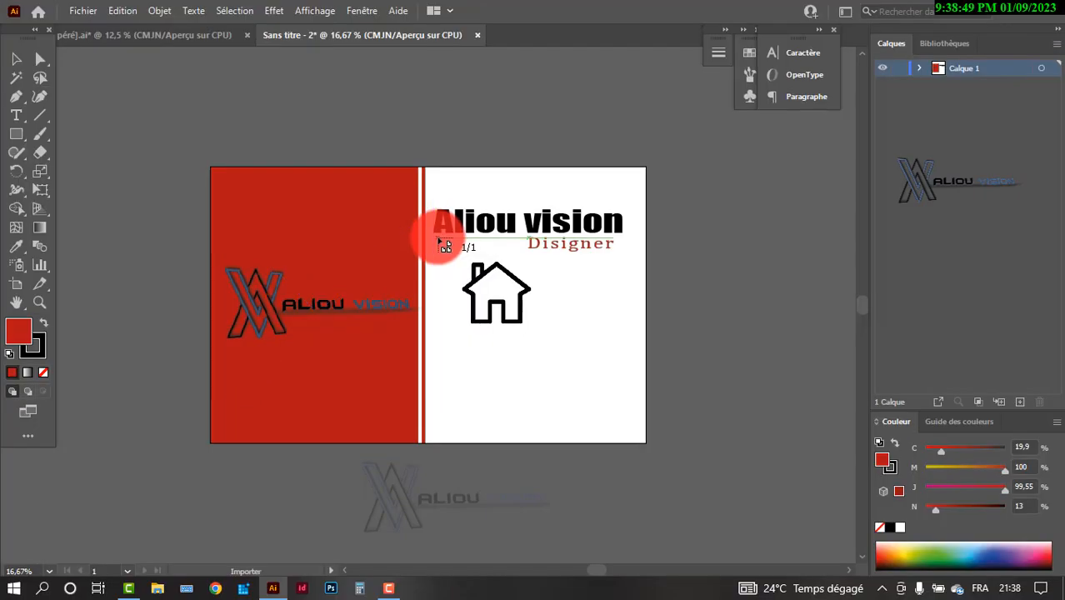
{"action": "left_click", "coordinate": [444, 255]}
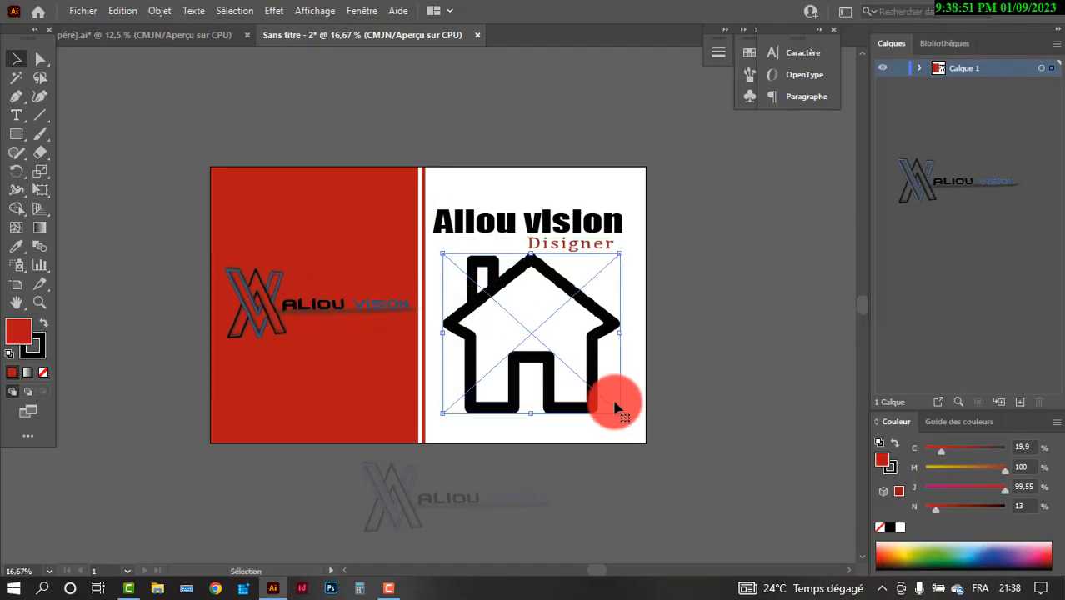
{"action": "left_click_drag", "start_coordinate": [624, 413], "coordinate": [440, 309]}
{"action": "left_click", "coordinate": [488, 357]}
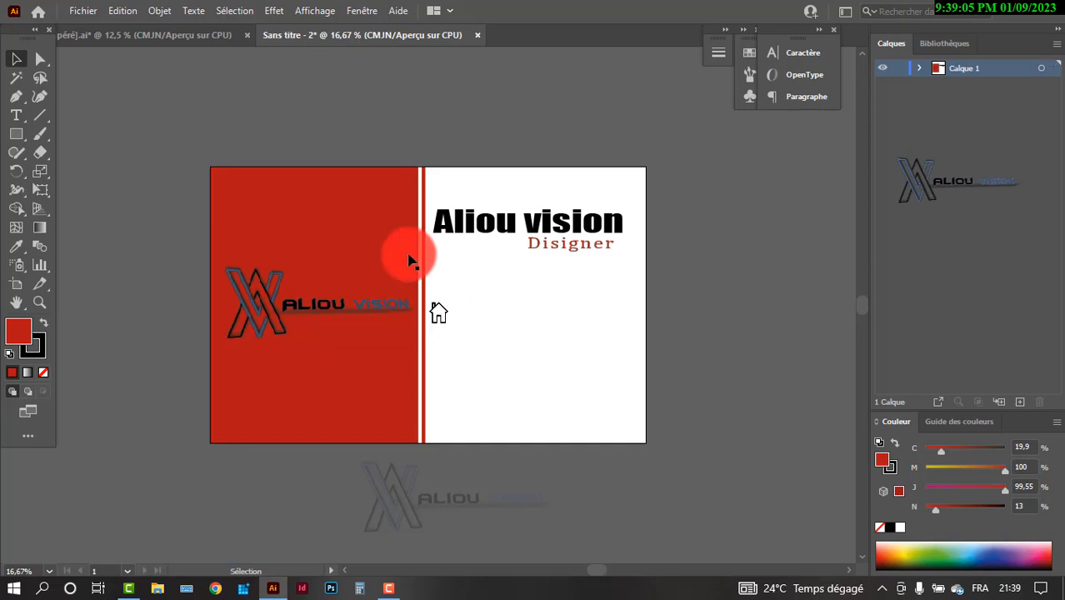
Import the location pin icon, shrink it to about the house icon's size and place it directly below the house.
{"action": "left_click", "coordinate": [78, 11]}
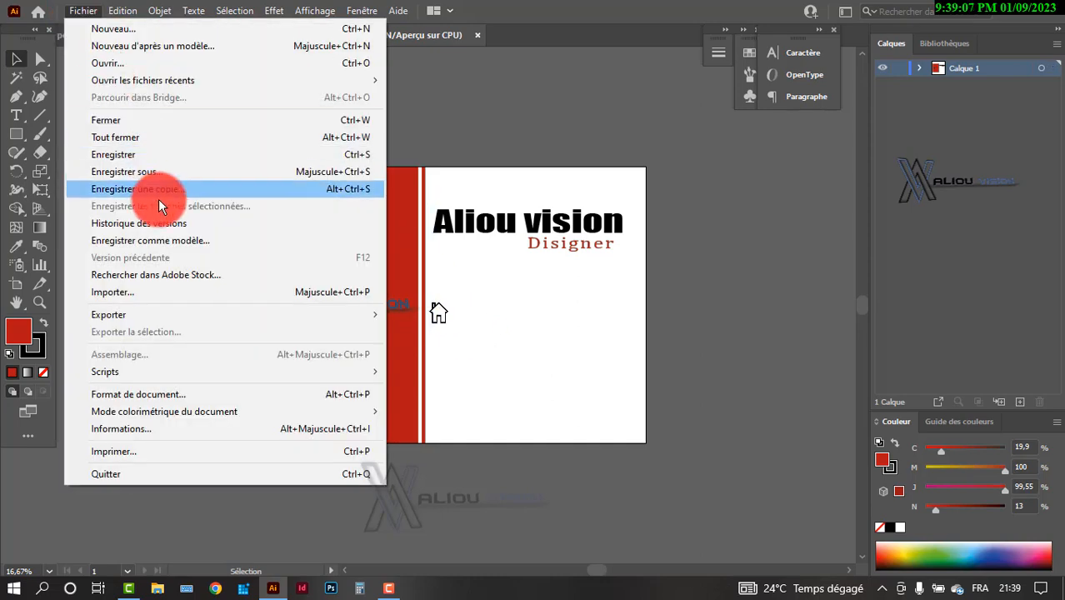
{"action": "left_click", "coordinate": [153, 297]}
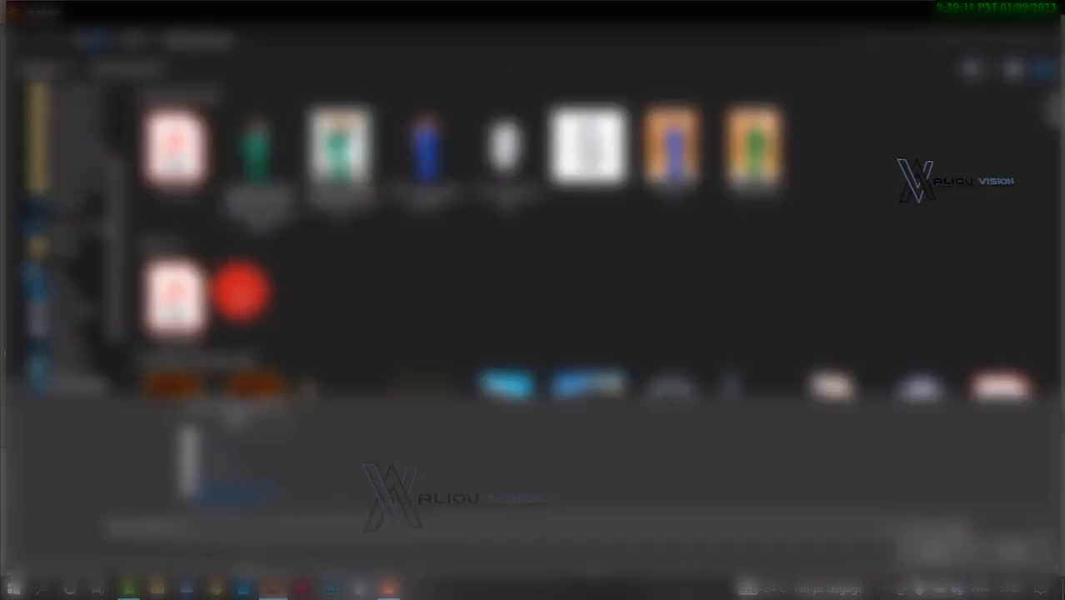
{"action": "scroll", "coordinate": [317, 262], "scroll_direction": "down", "scroll_amount": 5}
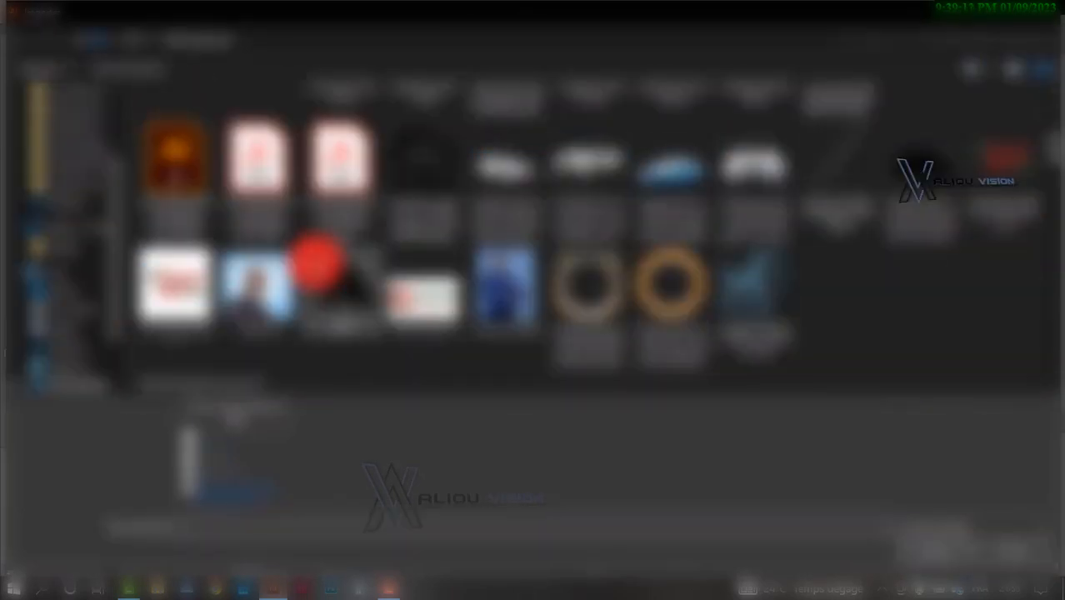
{"action": "scroll", "coordinate": [316, 262], "scroll_direction": "down", "scroll_amount": 3}
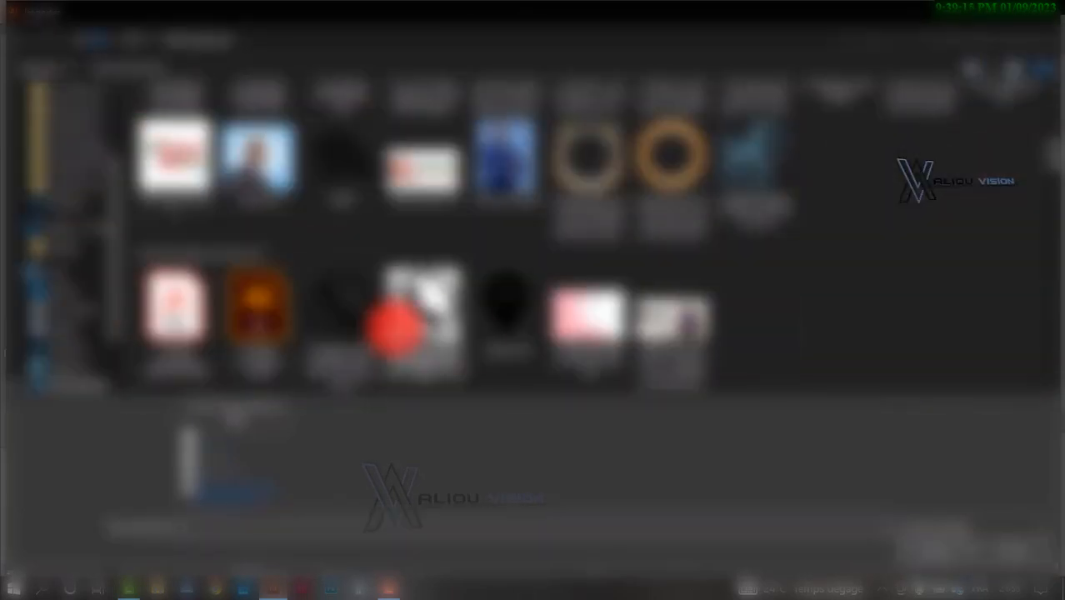
{"action": "double_click", "coordinate": [494, 321]}
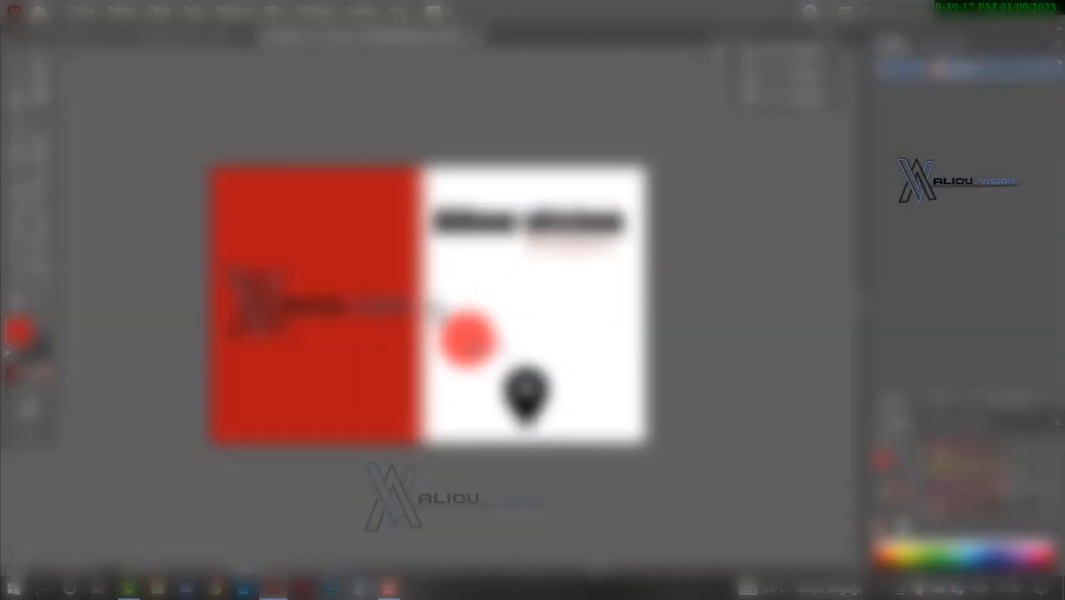
{"action": "left_click", "coordinate": [448, 297]}
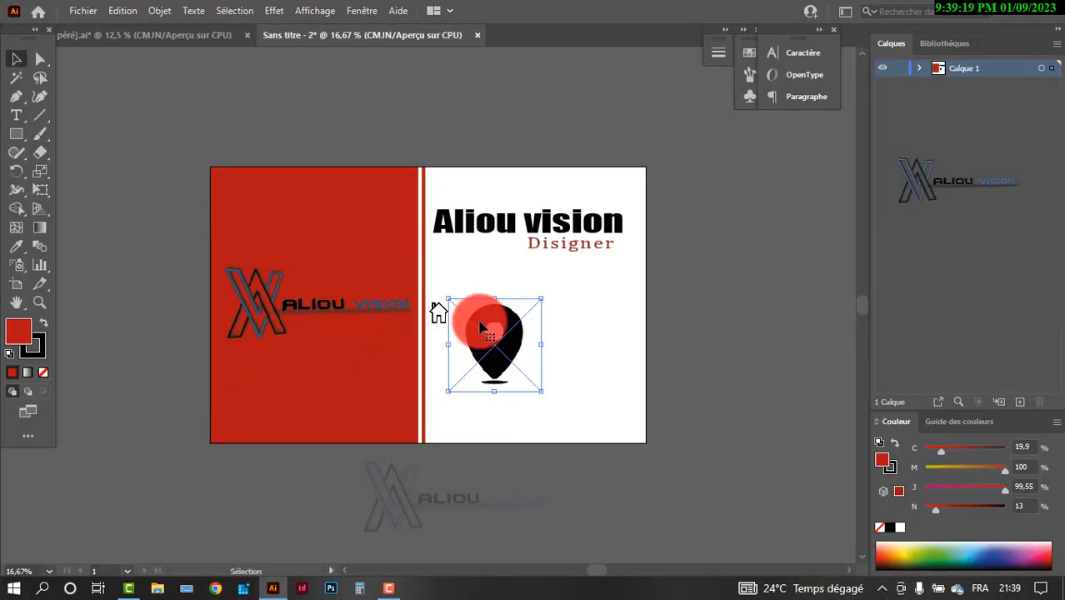
{"action": "left_click_drag", "start_coordinate": [546, 391], "coordinate": [446, 323]}
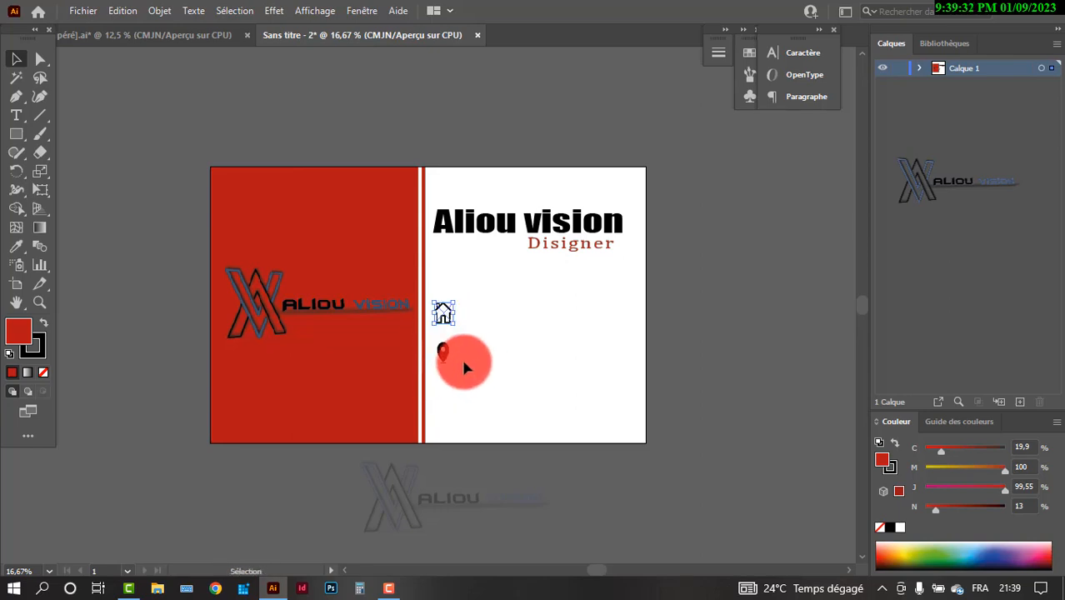
{"action": "left_click", "coordinate": [442, 359]}
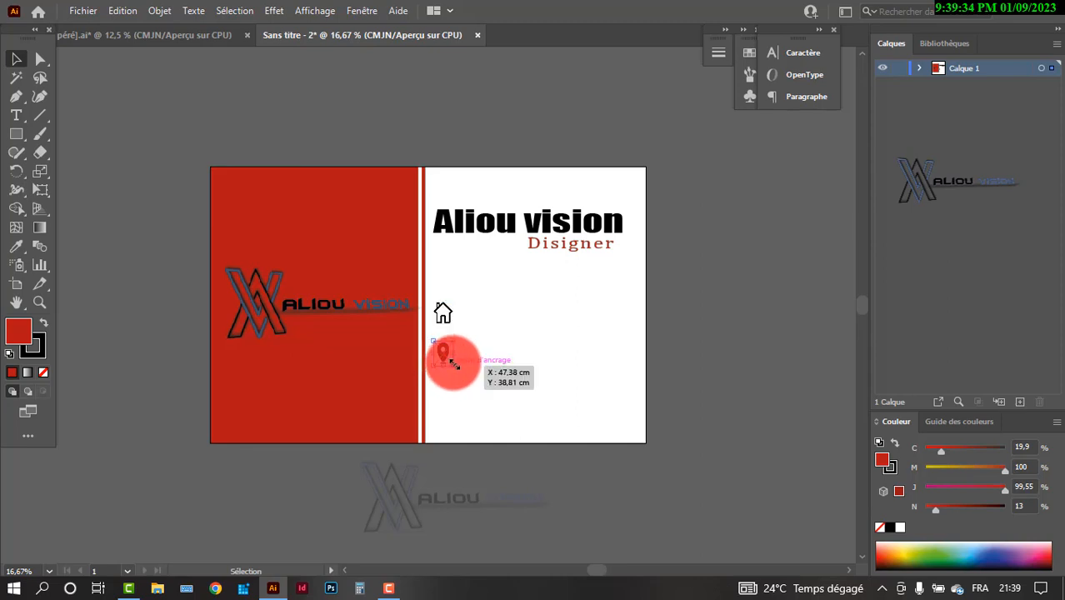
Fine-tune the size of the location pin icon below the house and deselect it.
{"action": "mouse_move", "coordinate": [452, 362]}
{"action": "left_mouse_down"}
{"action": "mouse_move", "coordinate": [460, 367]}
{"action": "mouse_move", "coordinate": [446, 367]}
{"action": "left_mouse_up"}
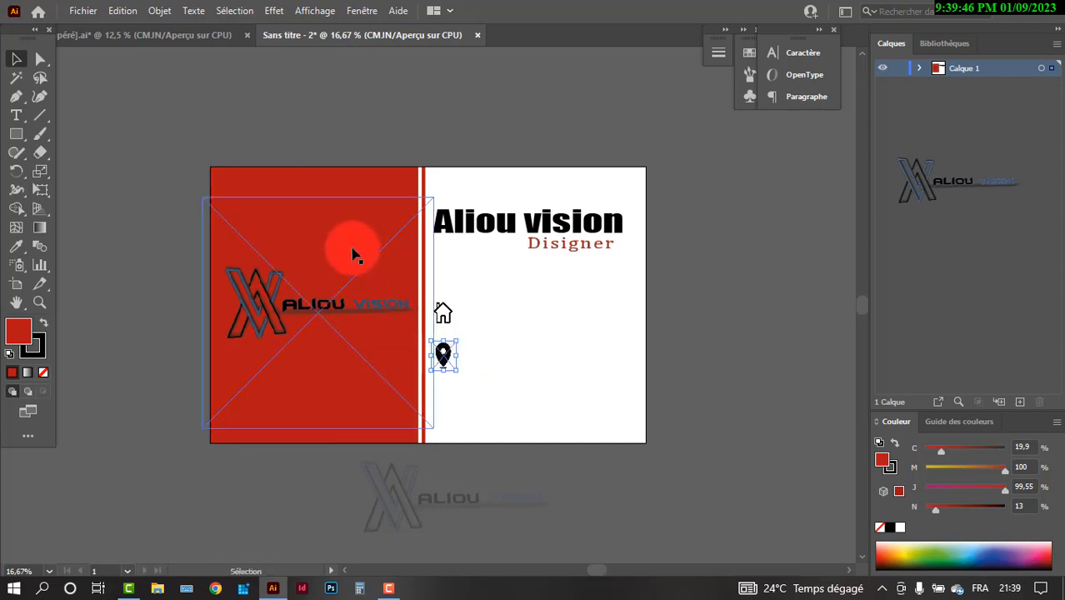
{"action": "left_click", "coordinate": [503, 305]}
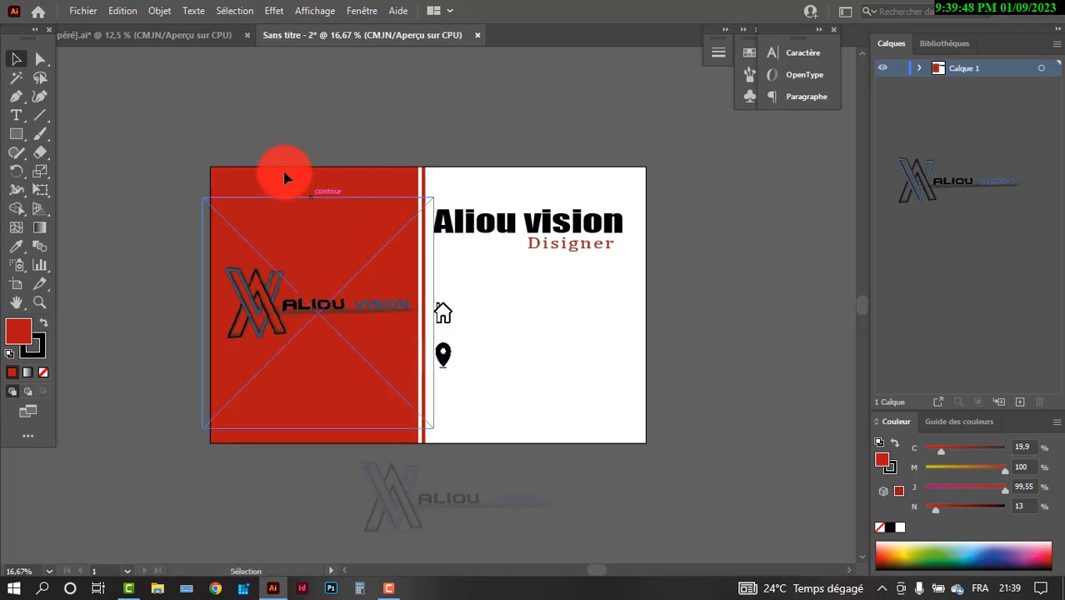
Import the circled phone icon and place it in the open area of the card's white half.
{"action": "left_click", "coordinate": [83, 13]}
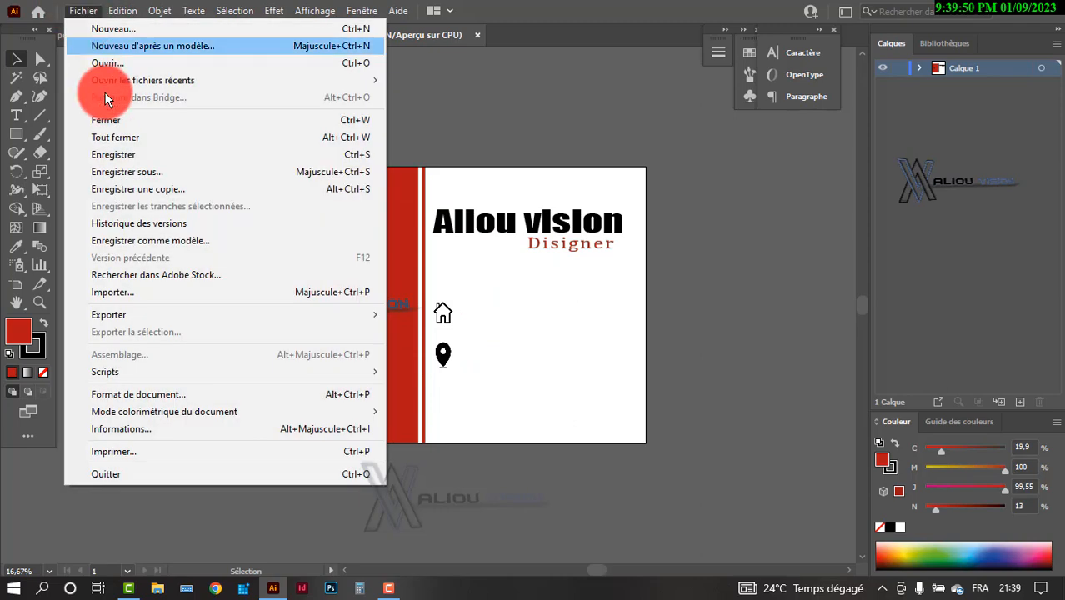
{"action": "left_click", "coordinate": [128, 292]}
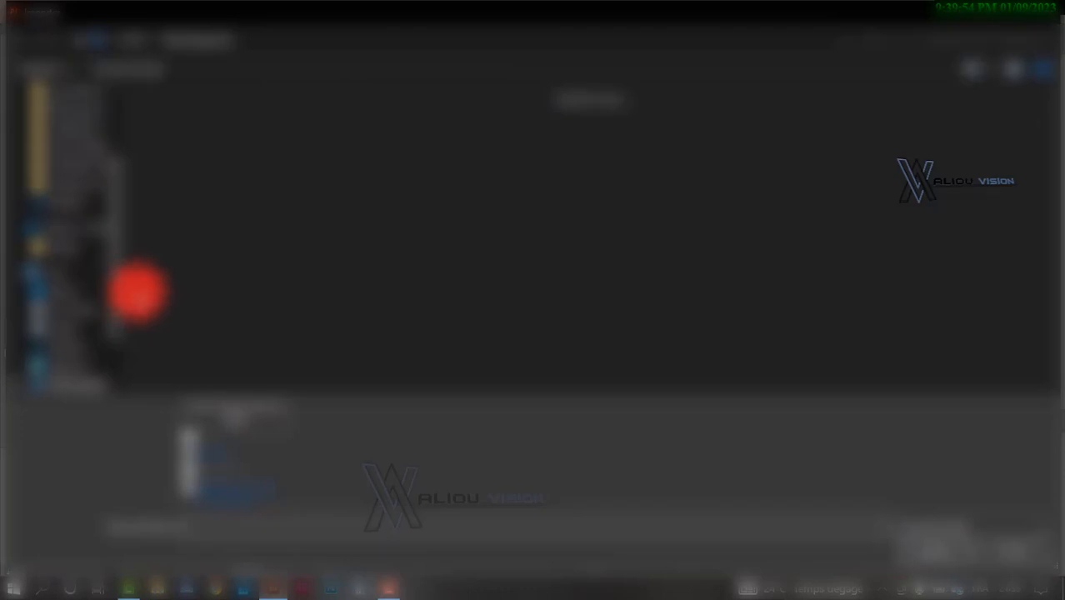
{"action": "scroll", "coordinate": [431, 303], "scroll_direction": "down", "scroll_amount": 1}
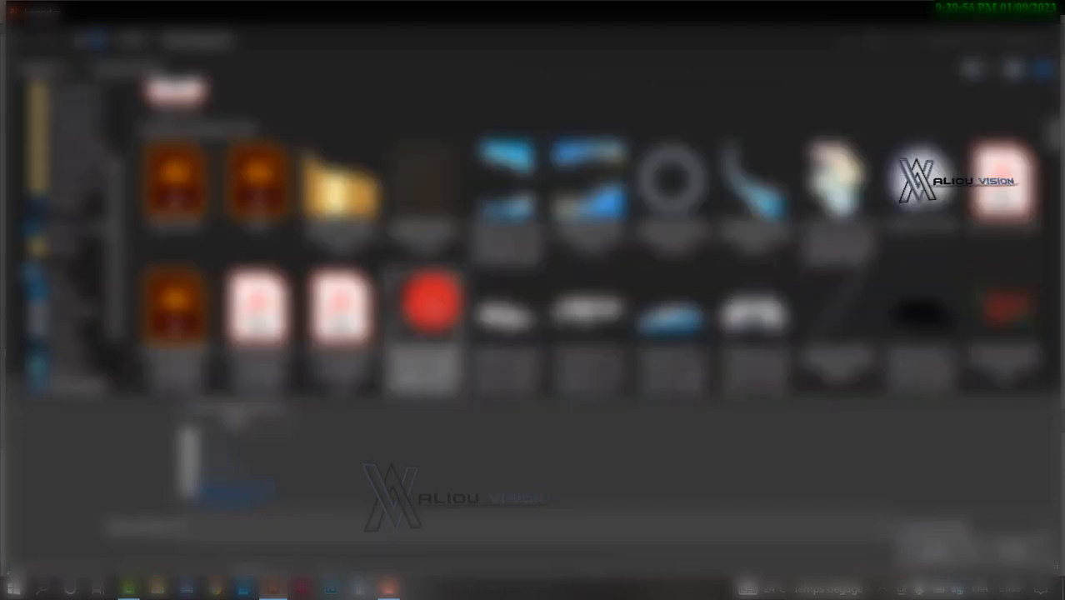
{"action": "scroll", "coordinate": [431, 301], "scroll_direction": "down", "scroll_amount": 1}
{"action": "scroll", "coordinate": [430, 301], "scroll_direction": "down", "scroll_amount": 1}
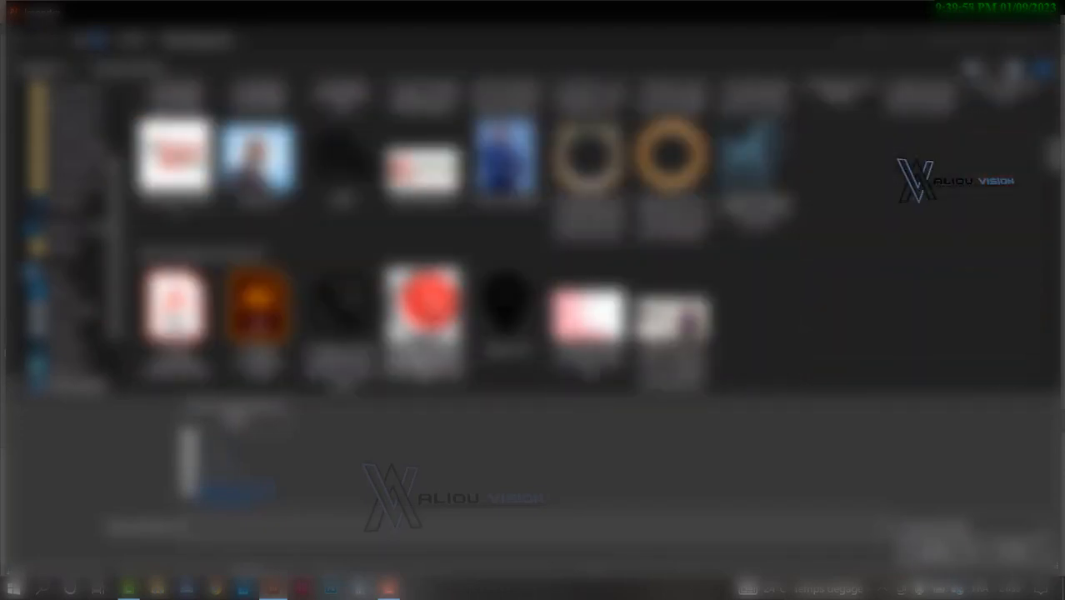
{"action": "double_click", "coordinate": [352, 301]}
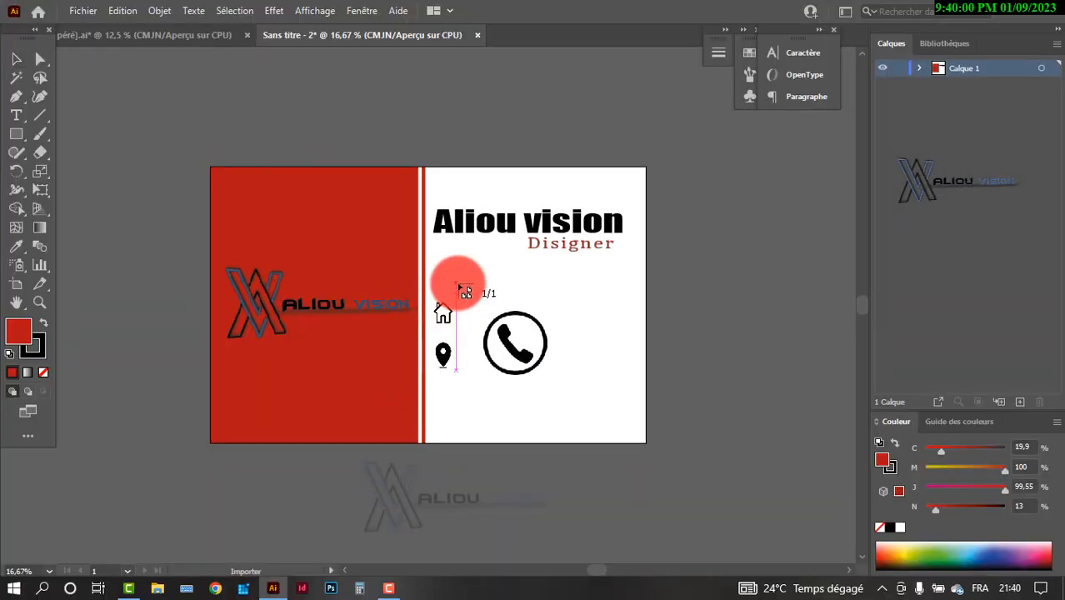
{"action": "left_click", "coordinate": [456, 283]}
{"action": "left_click_drag", "start_coordinate": [506, 348], "coordinate": [584, 375]}
Move the house and location pin icons down together to make room above them beside the stripe.
{"action": "left_click_drag", "start_coordinate": [476, 285], "coordinate": [443, 360]}
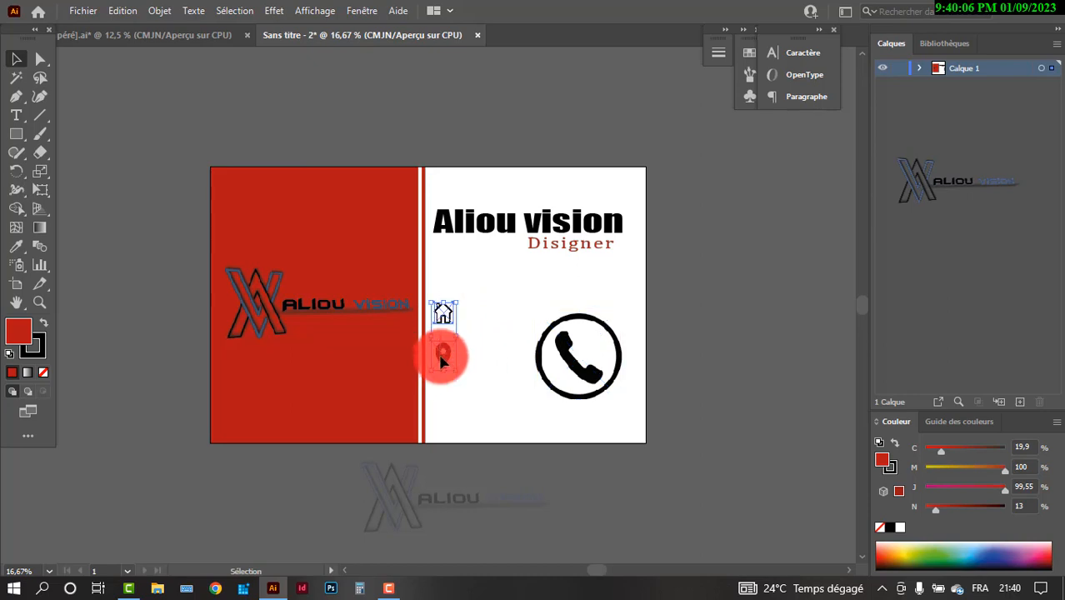
{"action": "left_click", "coordinate": [440, 355]}
{"action": "left_click_drag", "start_coordinate": [474, 299], "coordinate": [442, 378]}
{"action": "left_click_drag", "start_coordinate": [440, 355], "coordinate": [442, 375]}
Shrink the phone icon to about the house icon's size and place it directly above the house.
{"action": "left_click", "coordinate": [594, 356]}
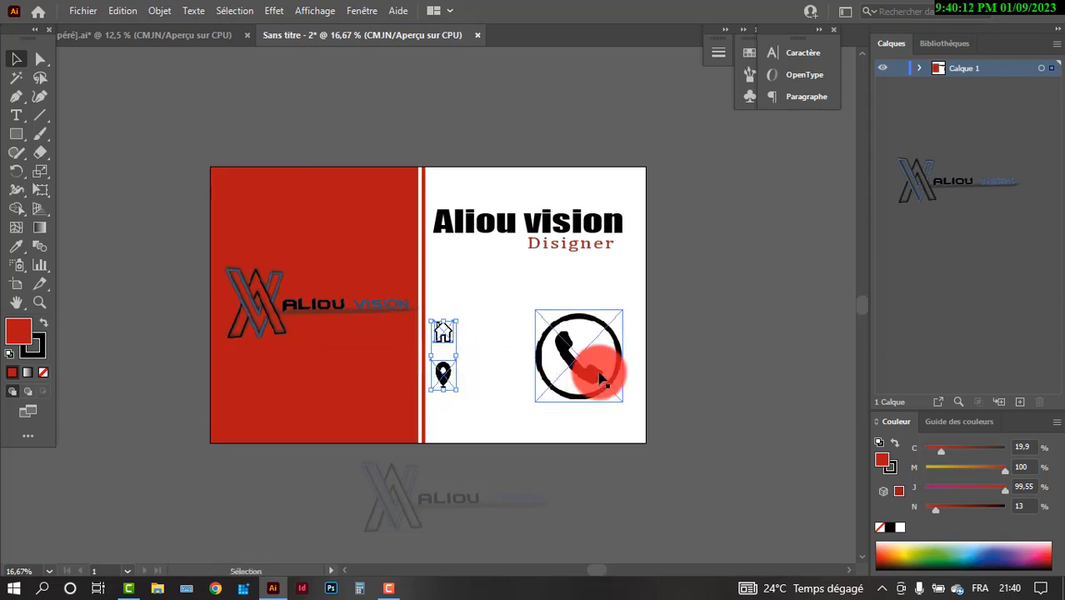
{"action": "double_click", "coordinate": [594, 358]}
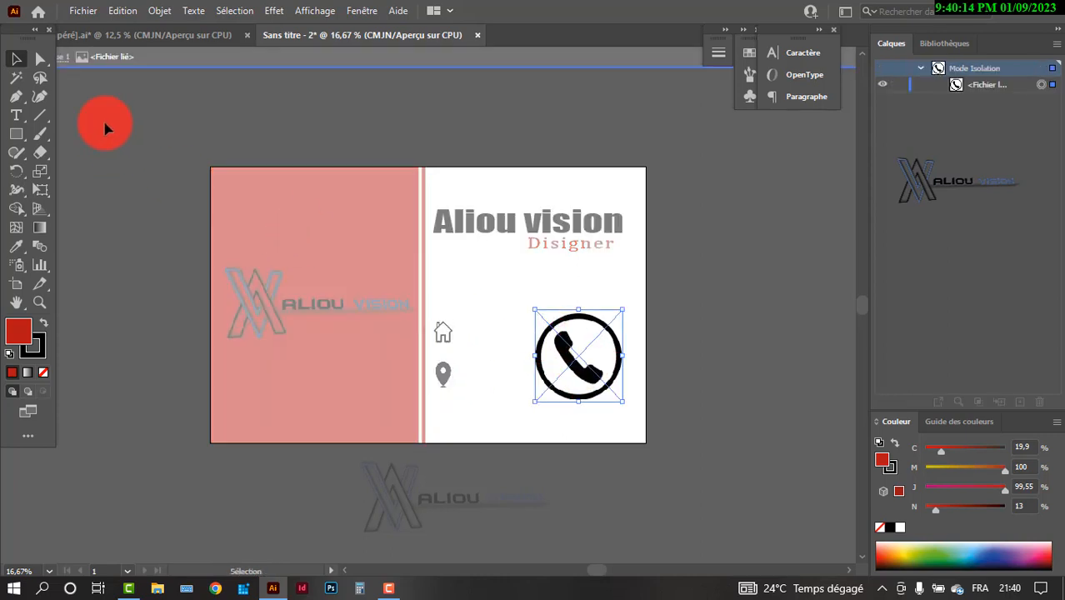
{"action": "left_click", "coordinate": [65, 61]}
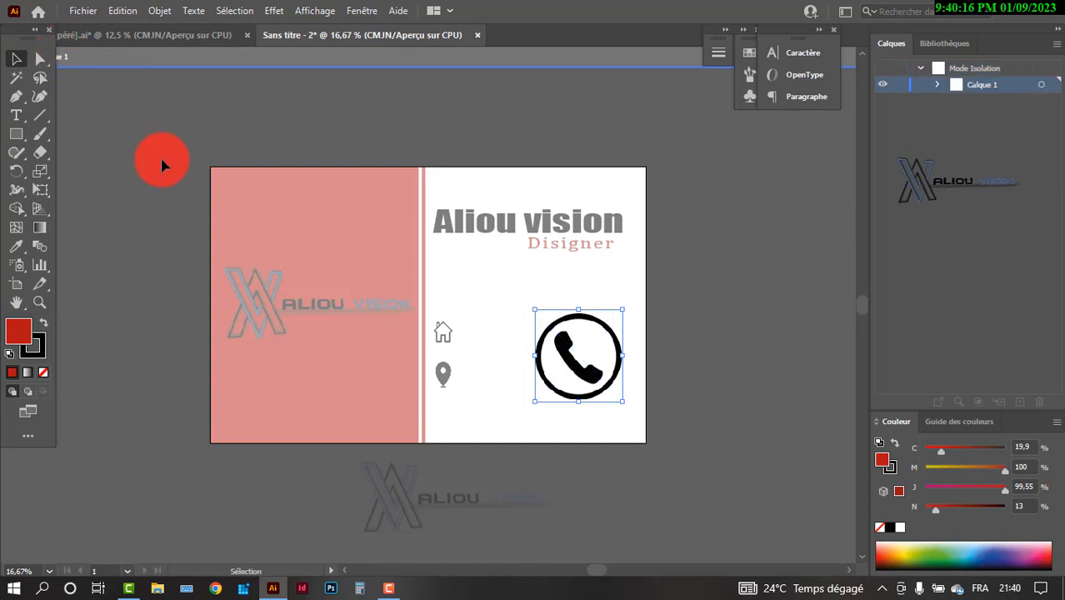
{"action": "left_click_drag", "start_coordinate": [622, 402], "coordinate": [444, 302]}
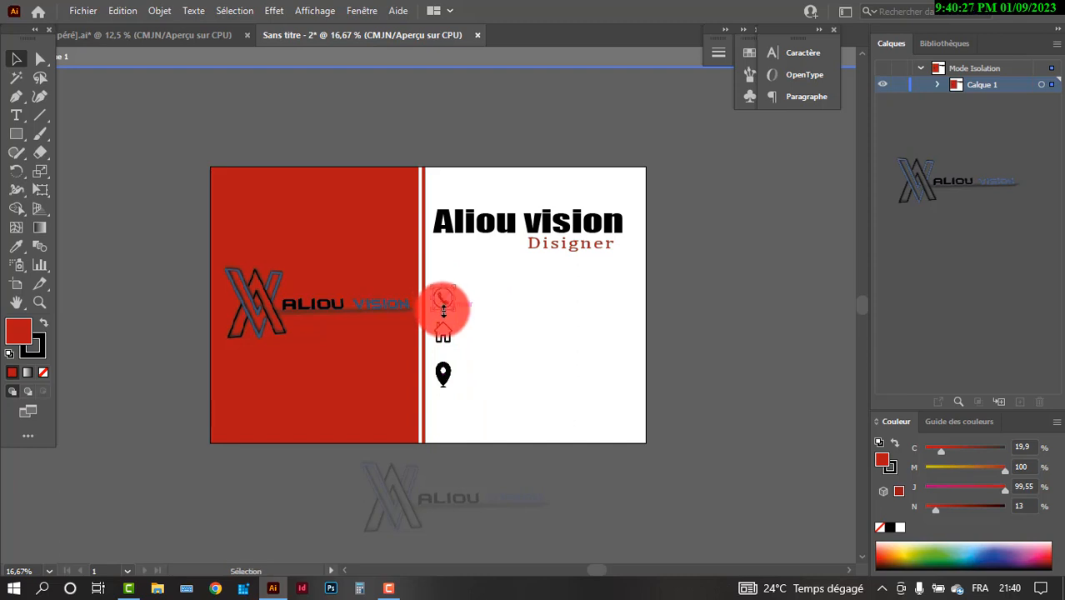
{"action": "left_click", "coordinate": [537, 531]}
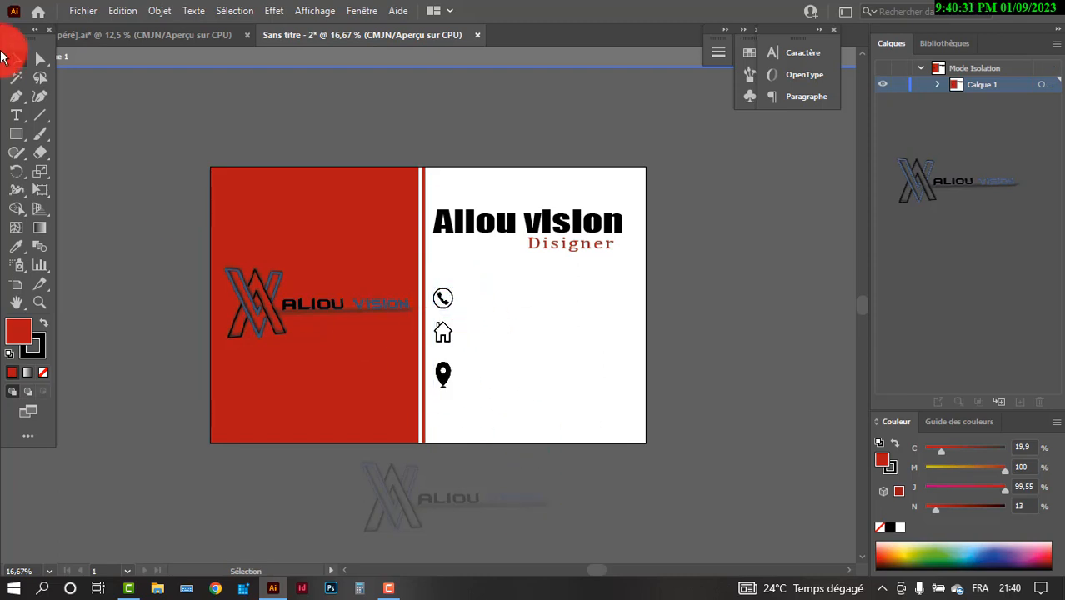
Draw a thin red rectangle as a line under the "Disigner" subtitle, reaching the card's outer edge, and nudge it closer to the text.
{"action": "left_click", "coordinate": [18, 135]}
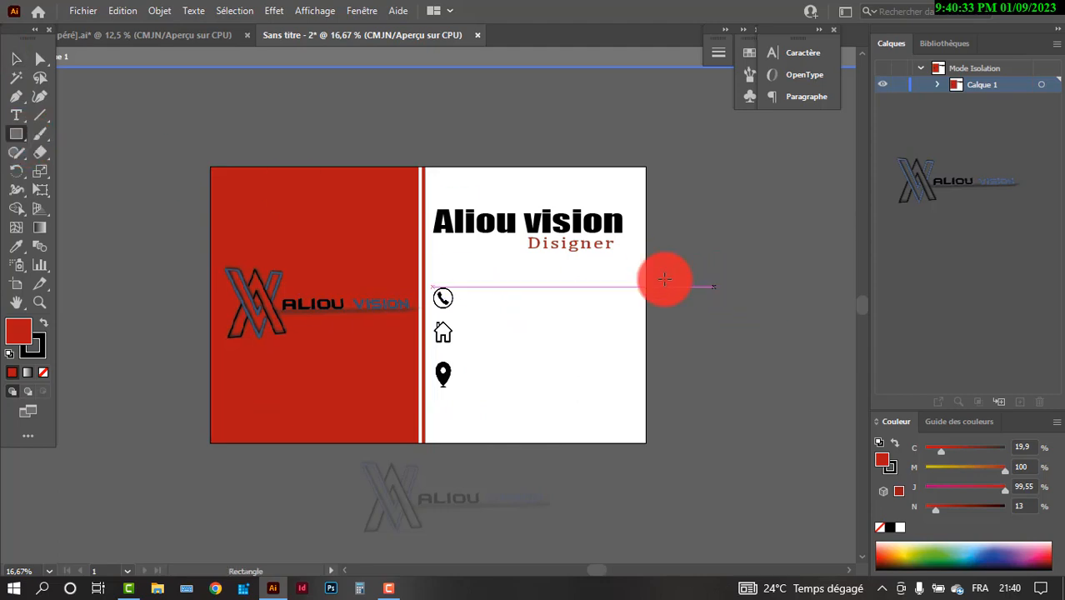
{"action": "mouse_move", "coordinate": [644, 258]}
{"action": "left_mouse_down"}
{"action": "mouse_move", "coordinate": [477, 250]}
{"action": "mouse_move", "coordinate": [477, 262]}
{"action": "left_mouse_up"}
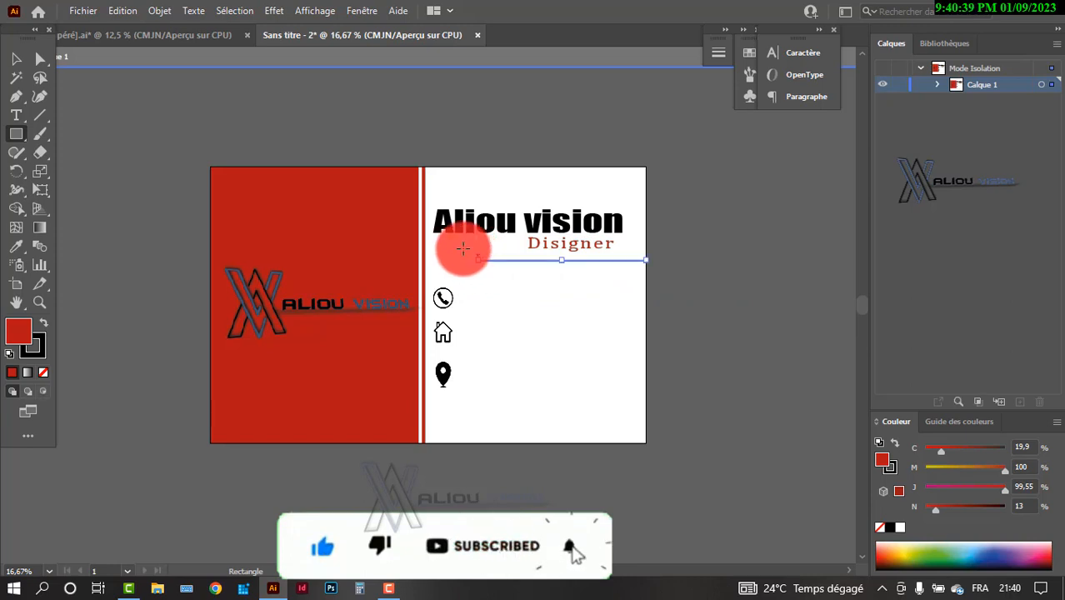
{"action": "key", "text": "v"}
{"action": "left_click", "coordinate": [531, 302]}
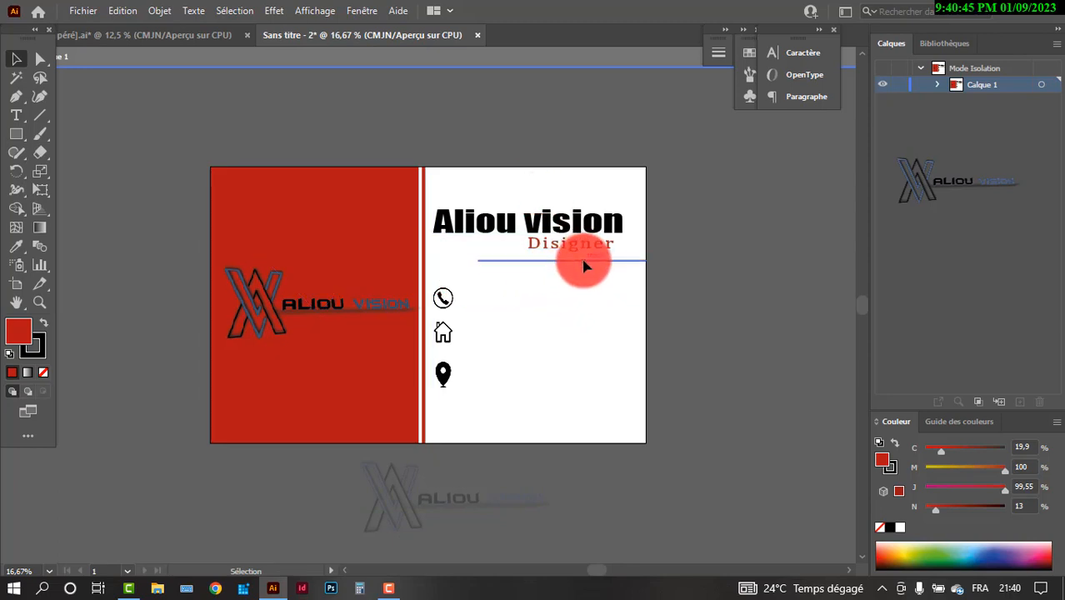
{"action": "left_click_drag", "start_coordinate": [584, 268], "coordinate": [584, 261]}
{"action": "left_click", "coordinate": [646, 299]}
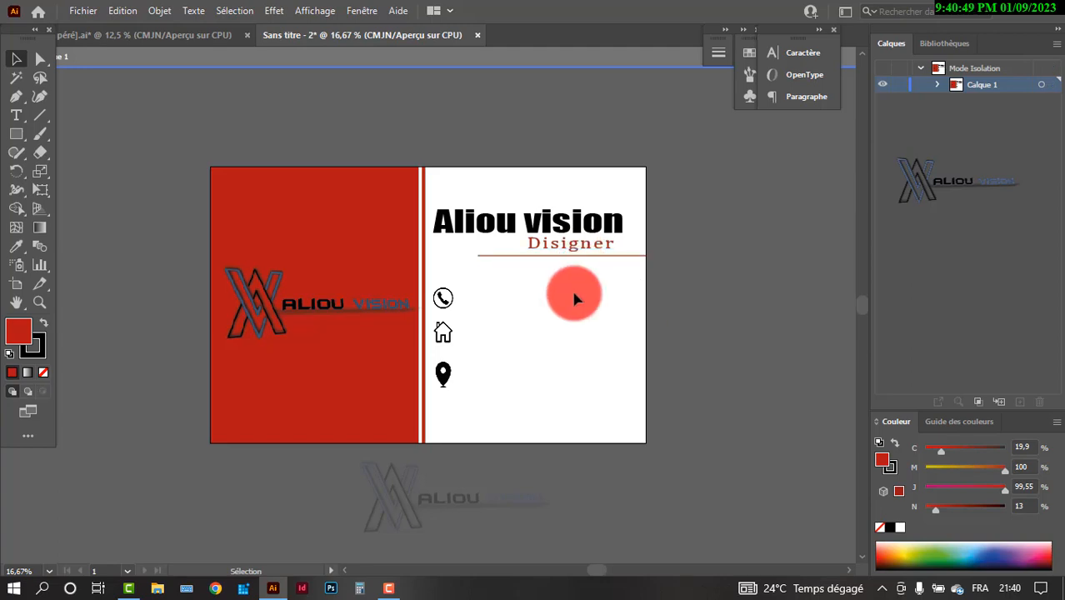
Add a text box beside the phone icon and set its font to Impact.
{"action": "left_click", "coordinate": [17, 117]}
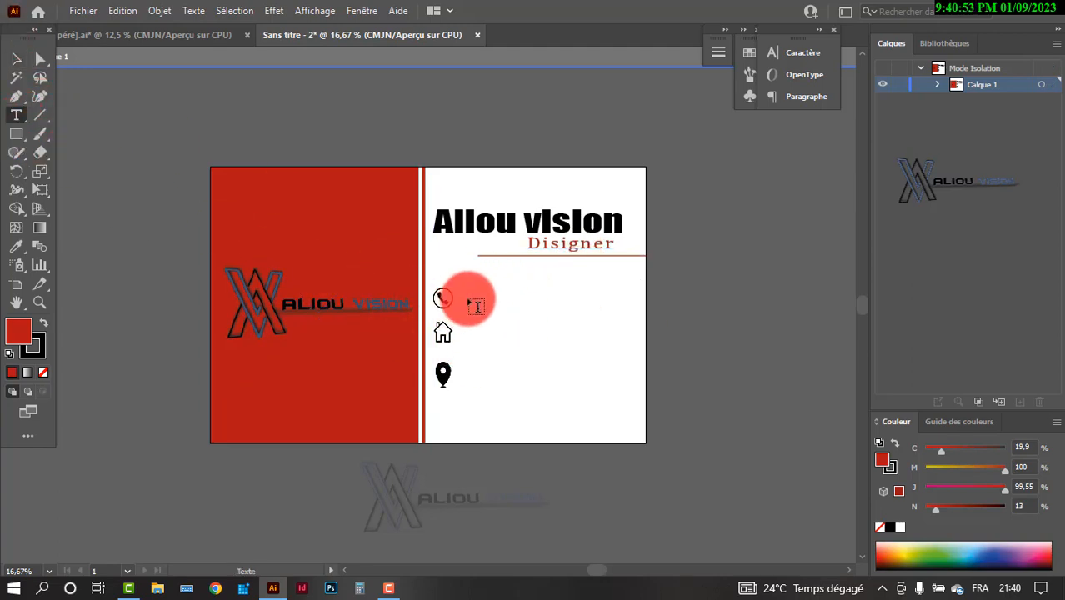
{"action": "left_click_drag", "start_coordinate": [468, 282], "coordinate": [563, 328]}
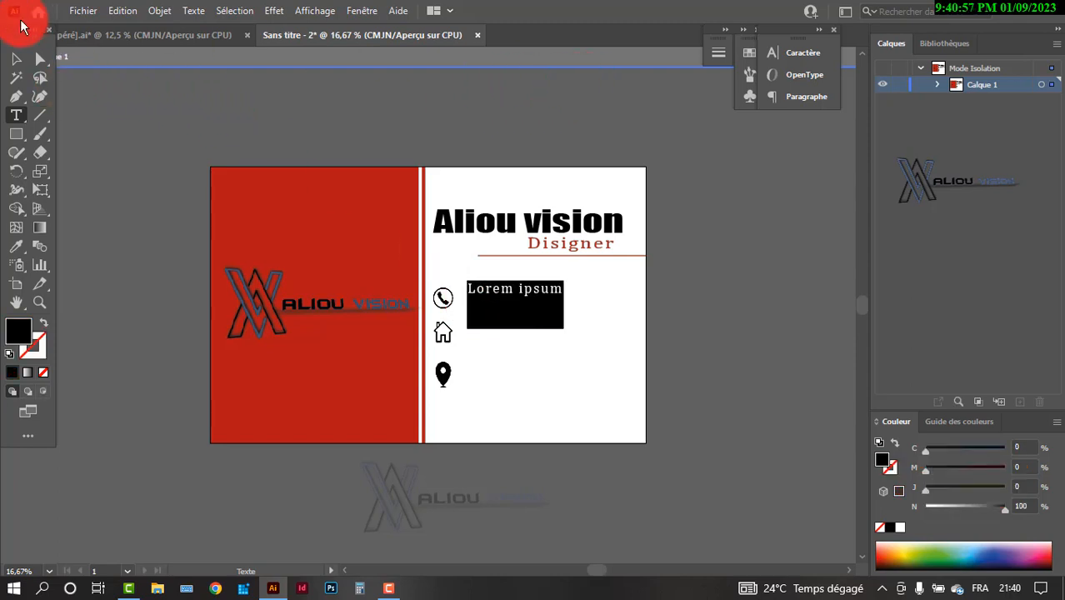
{"action": "left_click", "coordinate": [20, 55]}
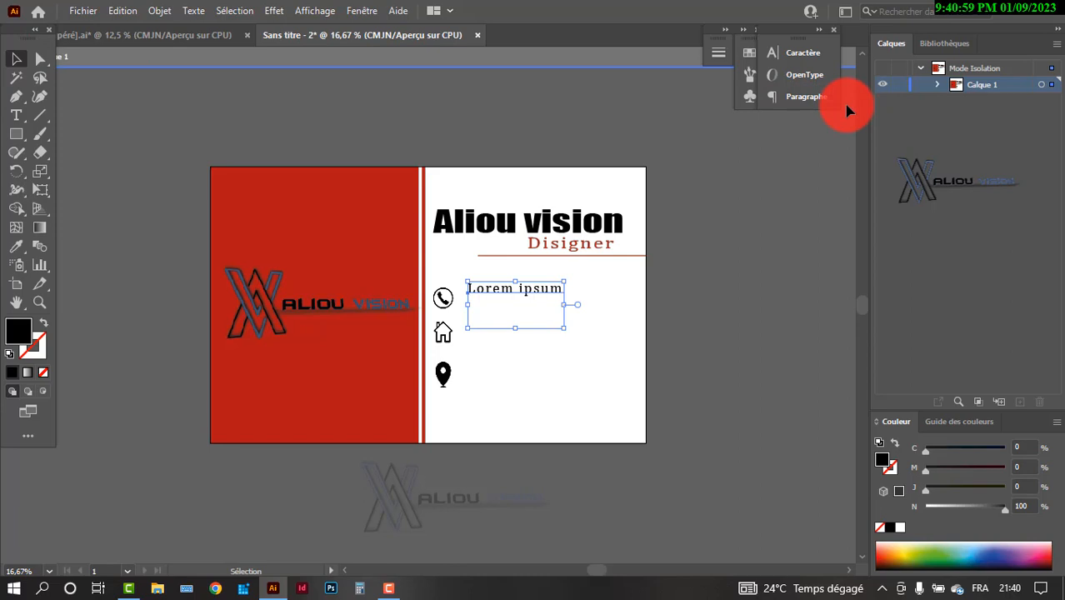
{"action": "left_click", "coordinate": [810, 60]}
{"action": "left_click", "coordinate": [742, 69]}
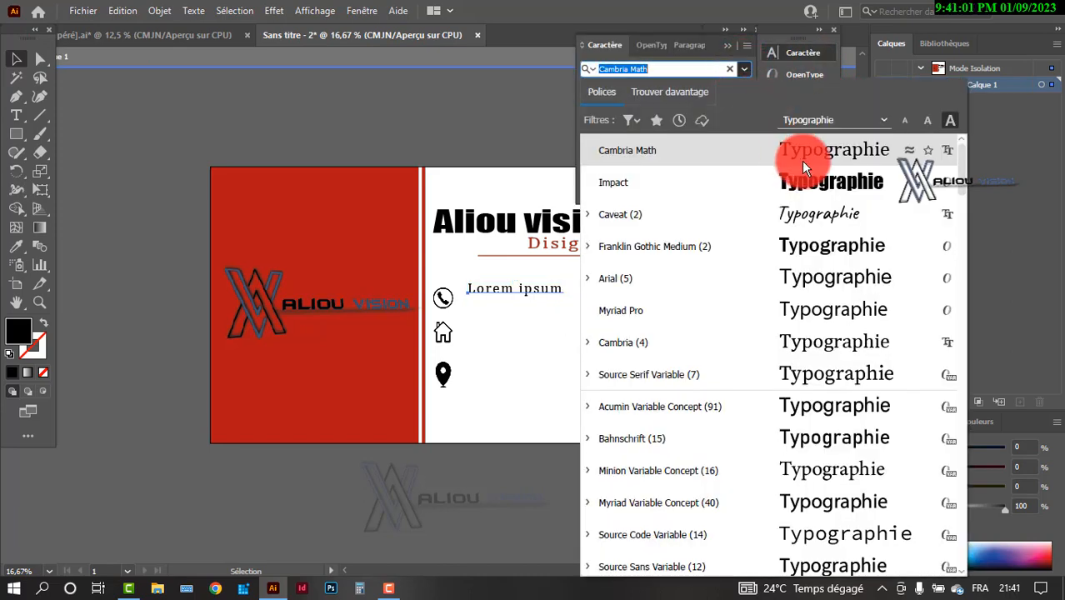
{"action": "left_click", "coordinate": [809, 189]}
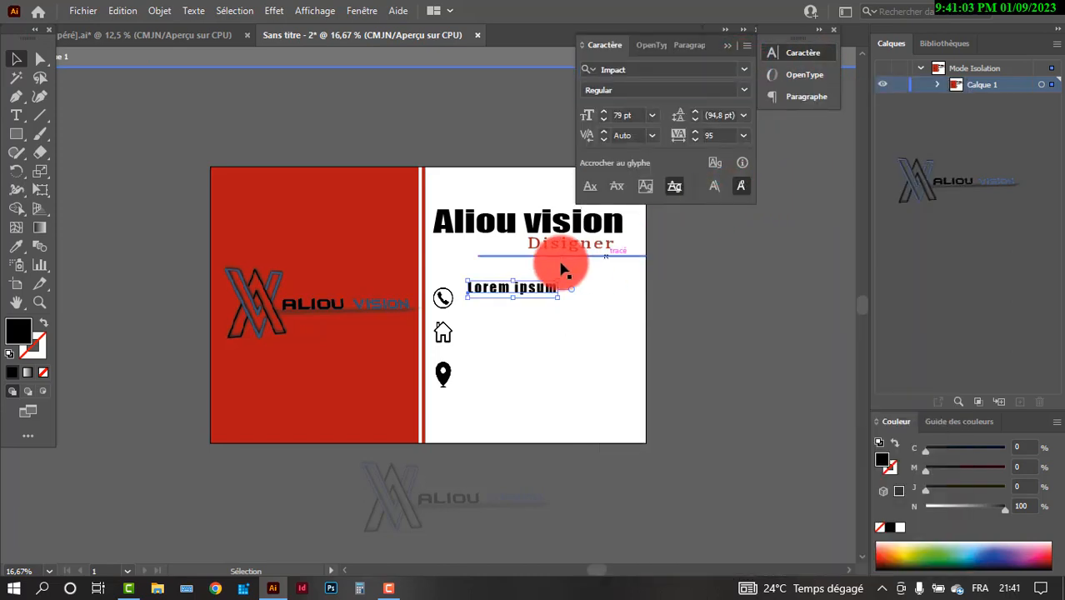
Replace the placeholder text beside the phone icon with 77 followed by a row of colons.
{"action": "double_click", "coordinate": [523, 288]}
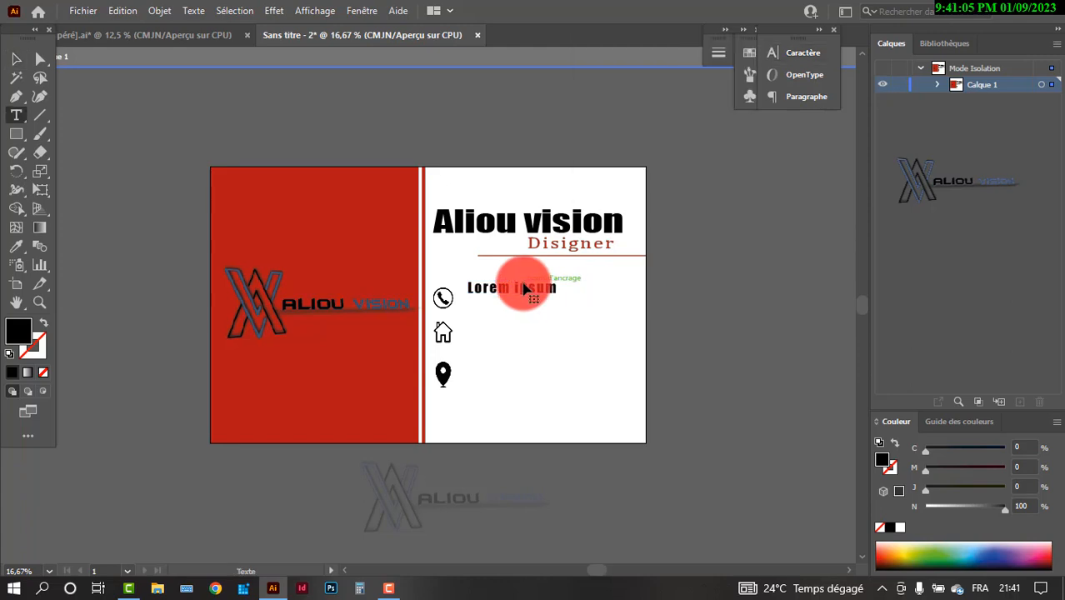
{"action": "double_click", "coordinate": [523, 288]}
{"action": "left_click", "coordinate": [524, 288]}
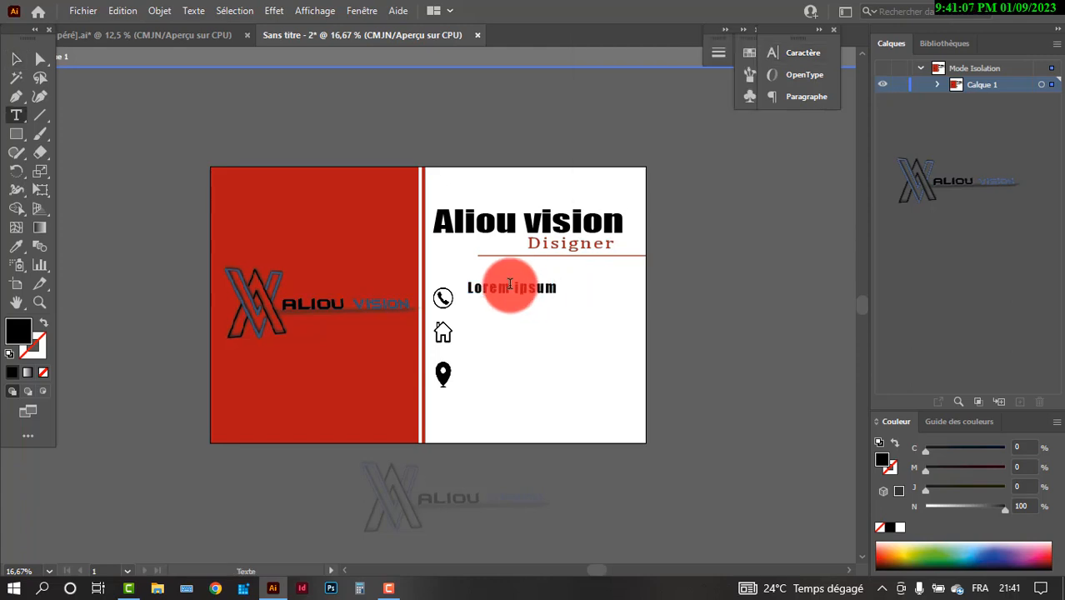
{"action": "double_click", "coordinate": [510, 284]}
{"action": "left_click", "coordinate": [510, 285]}
{"action": "left_click", "coordinate": [510, 284]}
{"action": "triple_click", "coordinate": [510, 284]}
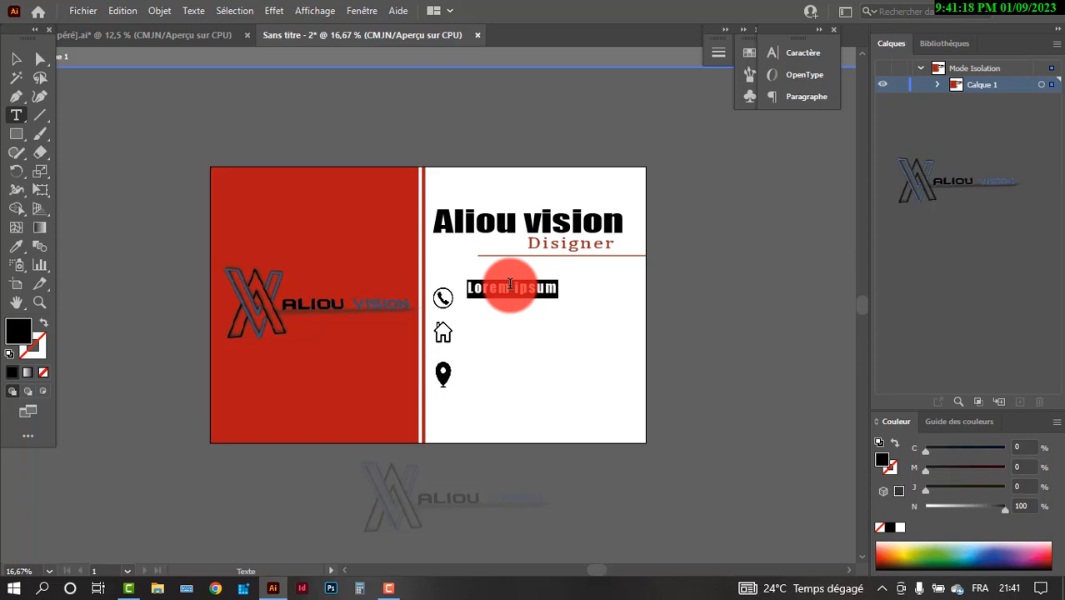
{"action": "type", "text": "è"}
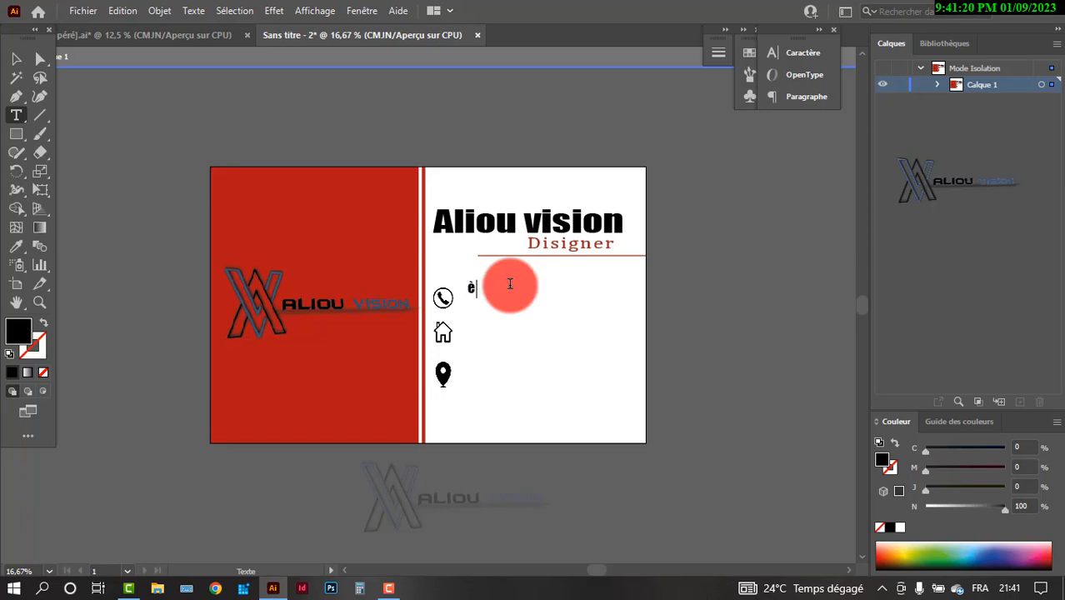
{"action": "key", "text": "Escape"}
{"action": "key", "text": "ctrl+z"}
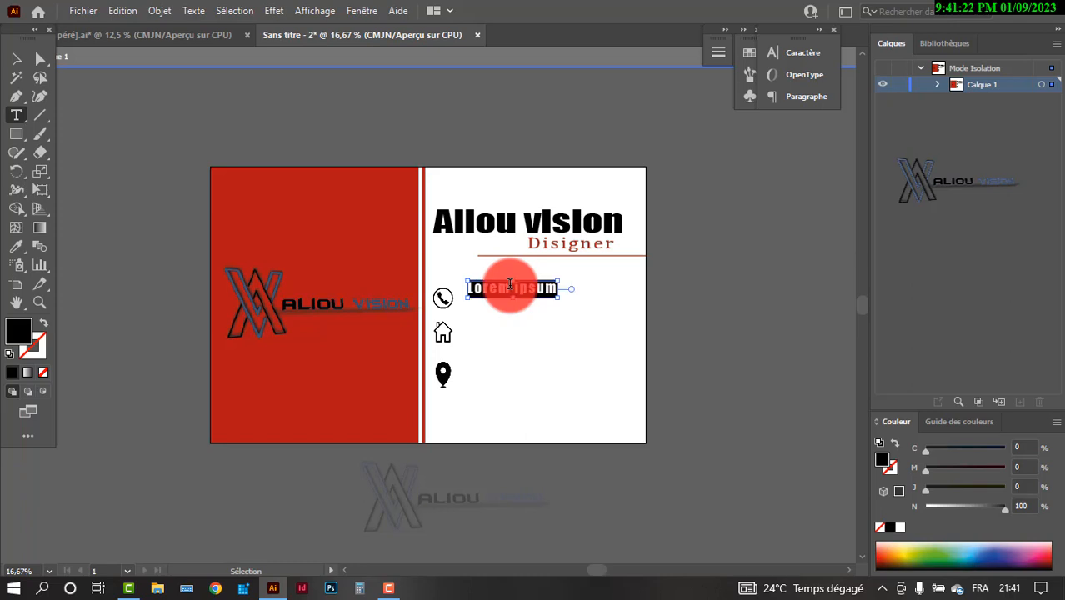
{"action": "type", "text": "77::::::::::::::::::::::::"}
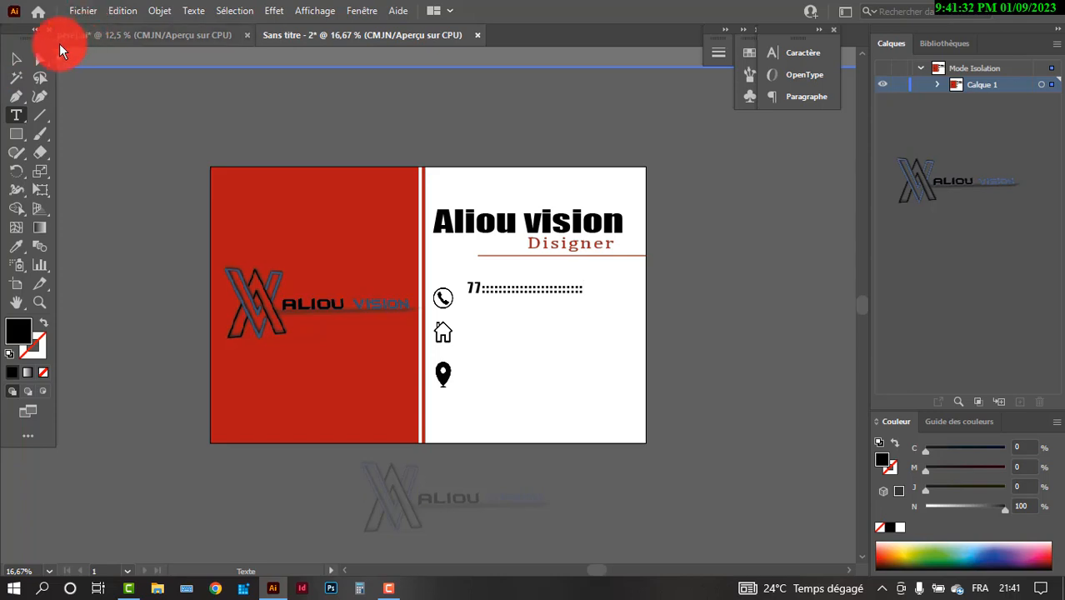
Move the phone text line right next to the phone icon, level with it.
{"action": "left_click", "coordinate": [16, 59]}
{"action": "mouse_move", "coordinate": [499, 309]}
{"action": "left_mouse_down"}
{"action": "mouse_move", "coordinate": [500, 293]}
{"action": "mouse_move", "coordinate": [501, 306]}
{"action": "mouse_move", "coordinate": [485, 301]}
{"action": "left_mouse_up"}
{"action": "left_click", "coordinate": [543, 361]}
Duplicate the phone text line straight down beside the house icon.
{"action": "left_click", "coordinate": [542, 304]}
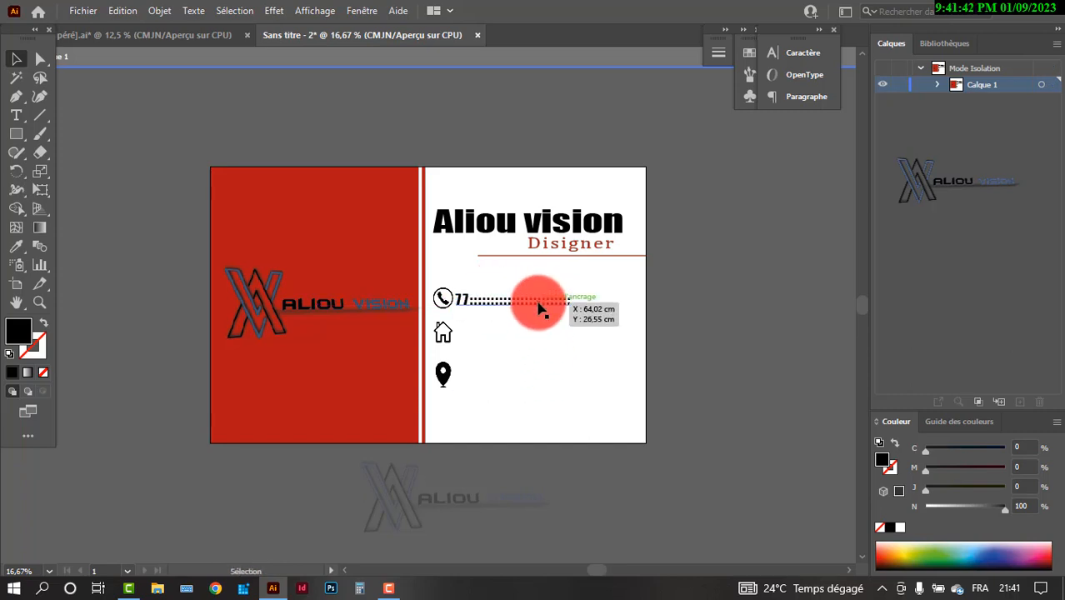
{"action": "key", "text": "a"}
{"action": "left_click_drag", "start_coordinate": [538, 310], "coordinate": [500, 337]}
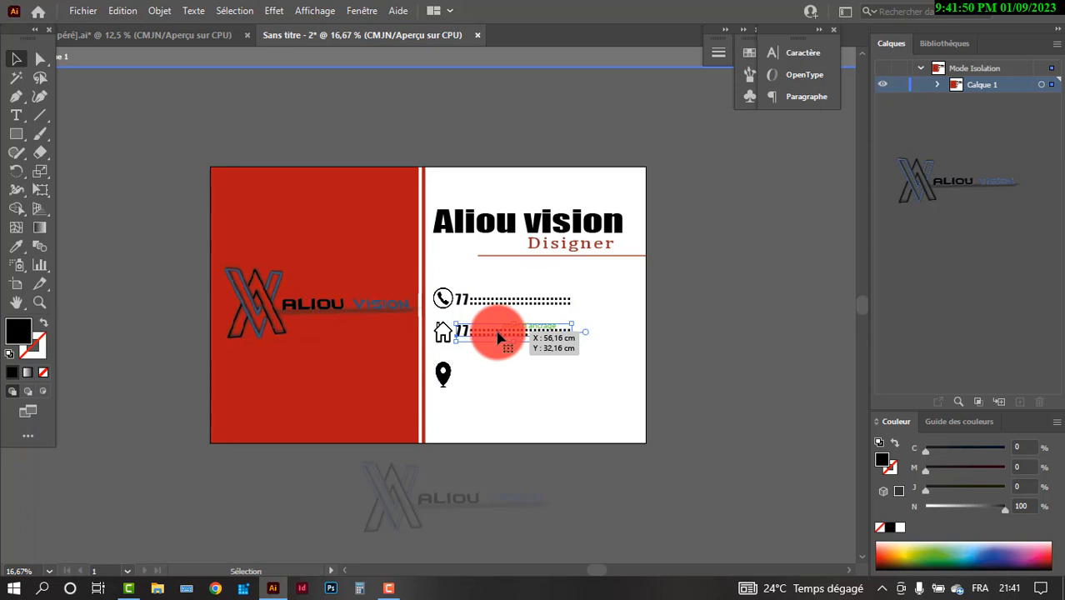
Replace the duplicated text beside the house icon with "Dakar".
{"action": "double_click", "coordinate": [498, 337]}
{"action": "key", "text": "ctrl+a"}
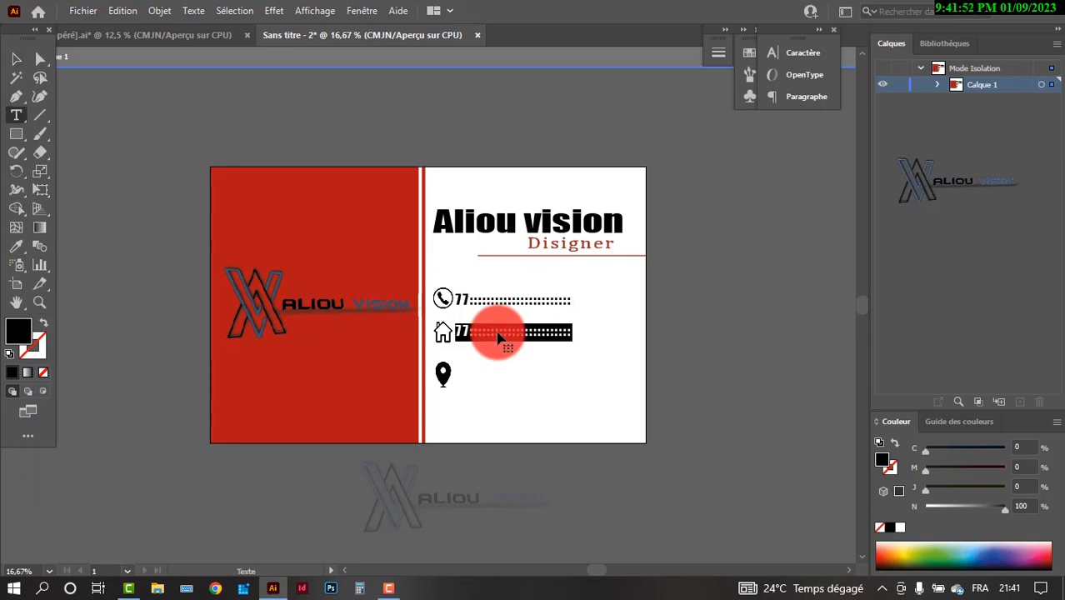
{"action": "type", "text": "D"}
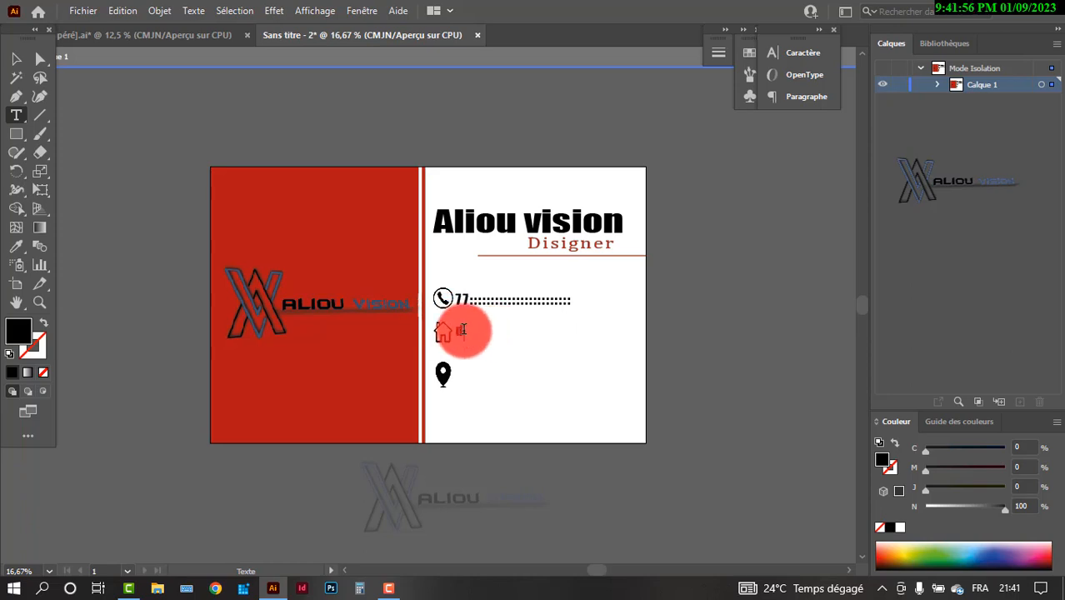
{"action": "left_click_drag", "start_coordinate": [464, 335], "coordinate": [456, 335]}
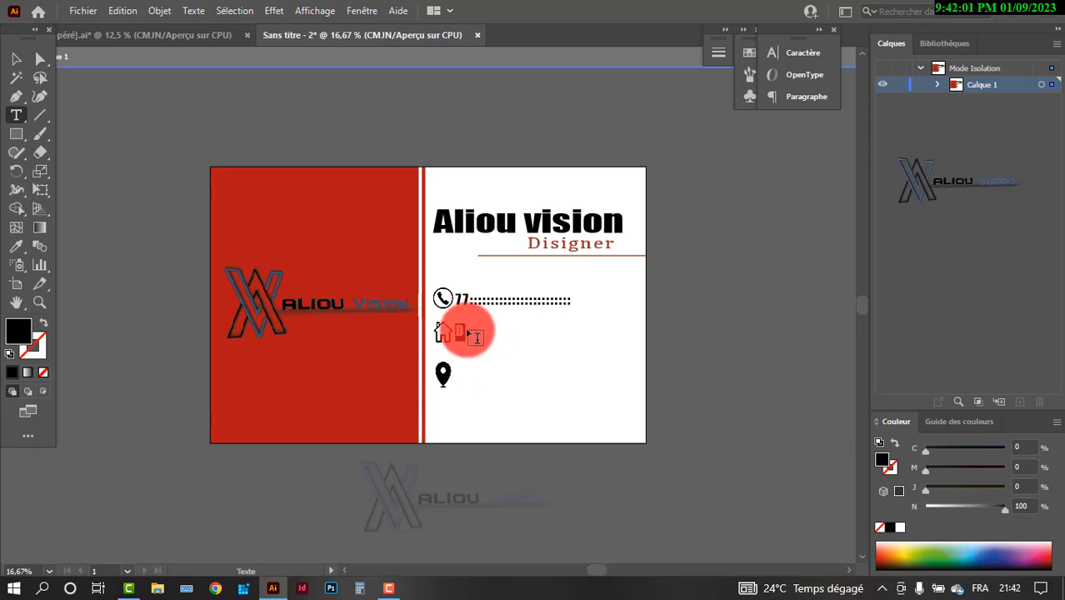
{"action": "key", "text": "BackSpace"}
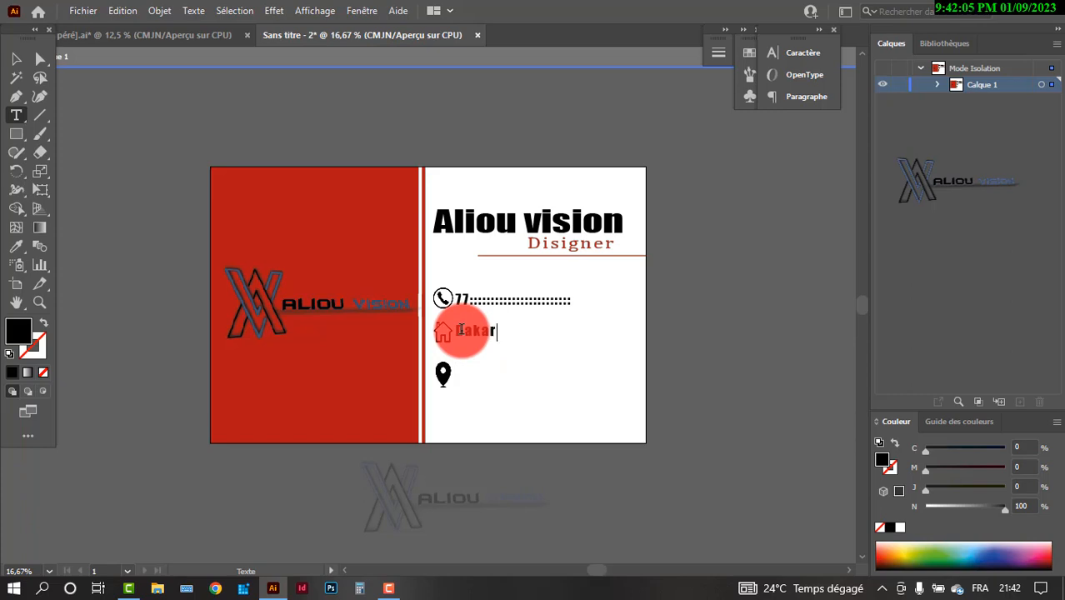
{"action": "left_click", "coordinate": [16, 58]}
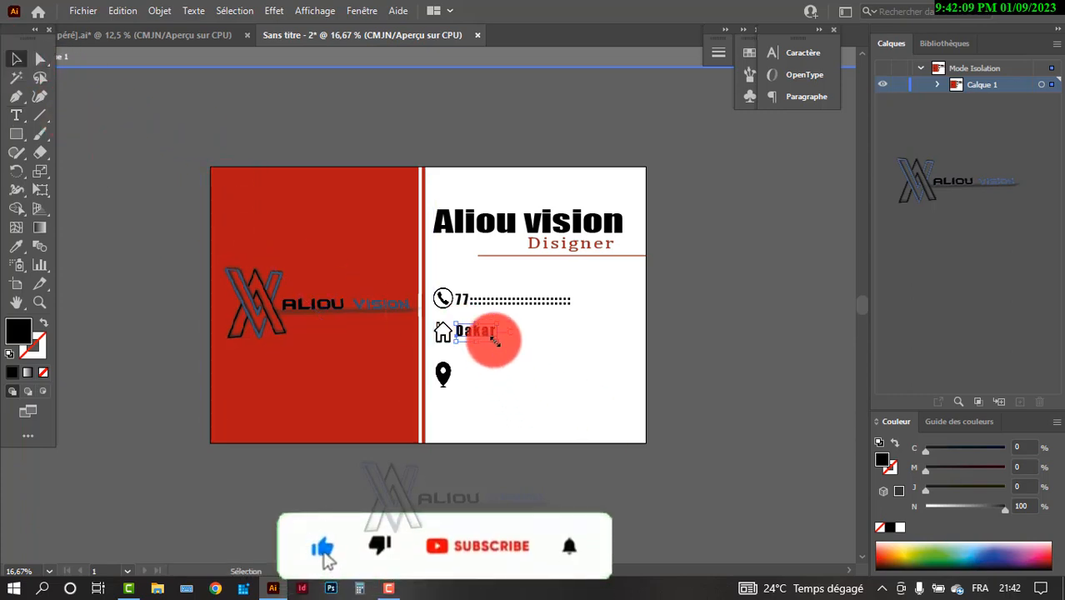
Enlarge the "Dakar" text slightly and align it level with the house icon.
{"action": "mouse_move", "coordinate": [497, 340]}
{"action": "left_mouse_down"}
{"action": "mouse_move", "coordinate": [517, 345]}
{"action": "mouse_move", "coordinate": [501, 336]}
{"action": "left_mouse_up"}
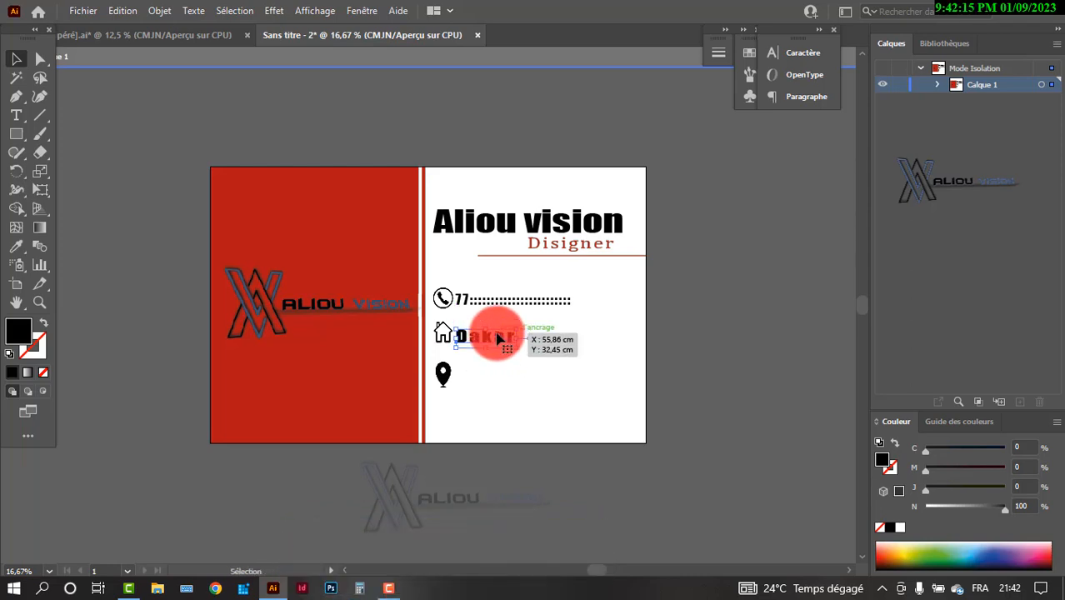
{"action": "left_click_drag", "start_coordinate": [497, 337], "coordinate": [497, 334]}
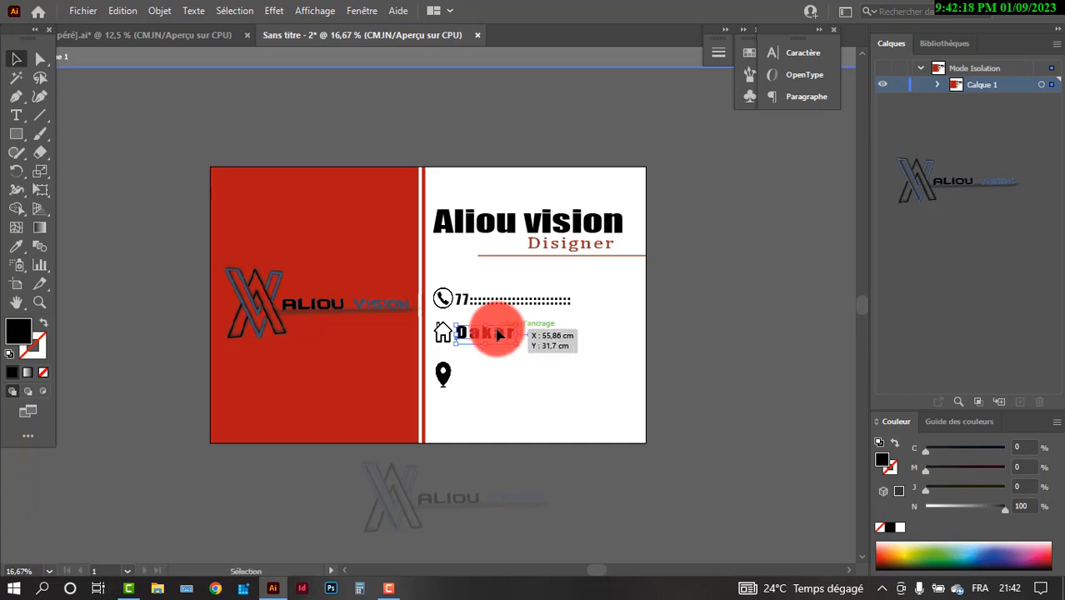
Paste a copy of the phone text line and place it right beside the location pin icon.
{"action": "left_click", "coordinate": [489, 383]}
{"action": "key", "text": "ctrl+v"}
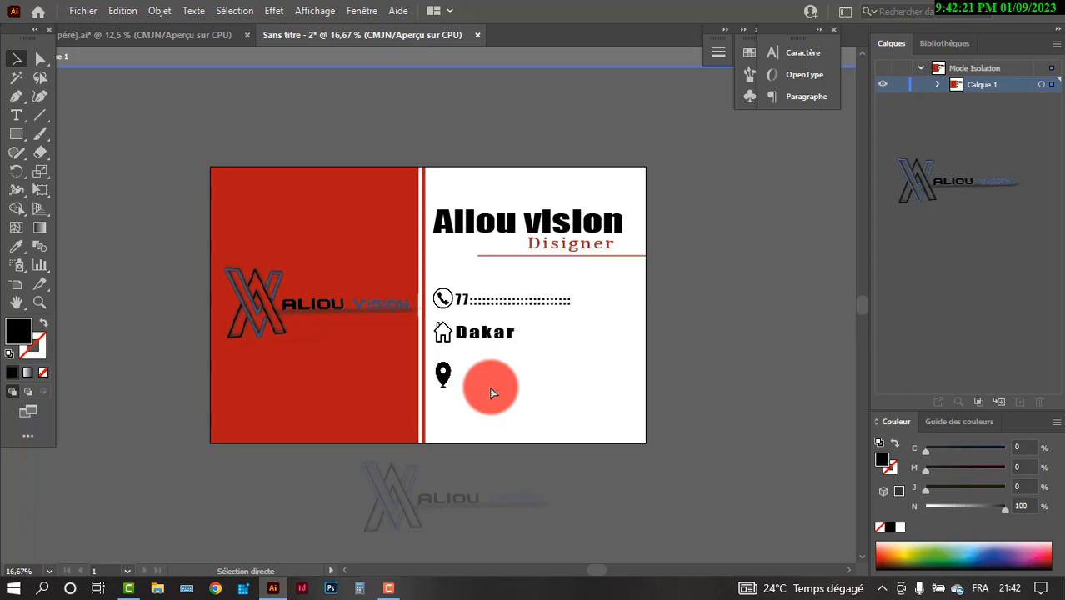
{"action": "left_click_drag", "start_coordinate": [420, 313], "coordinate": [509, 382]}
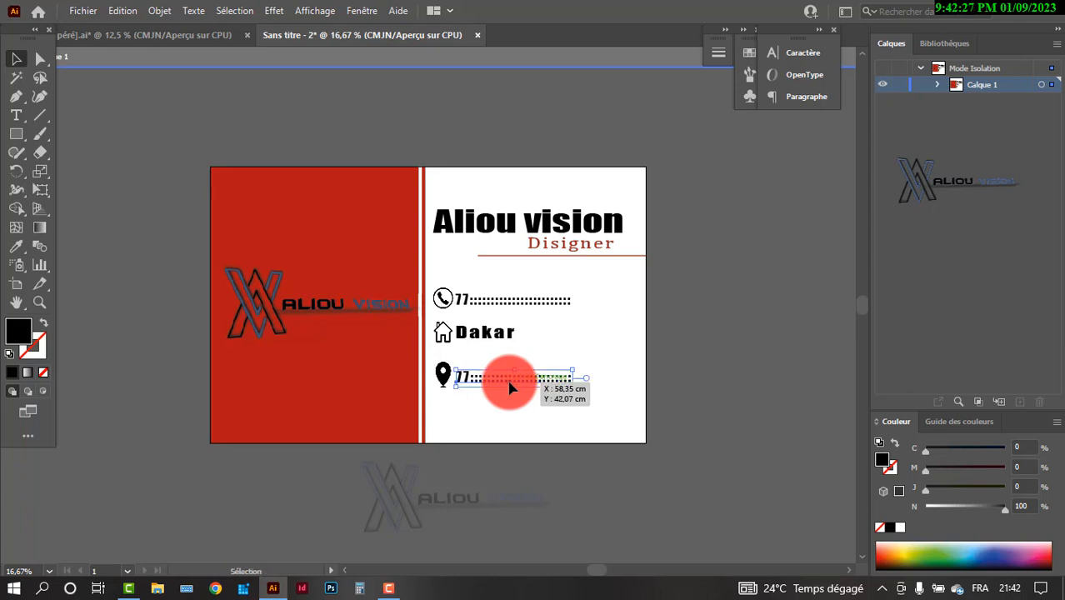
Insert "Sénégal" before "Dakar" and place the completed line right next to the house icon.
{"action": "left_click", "coordinate": [494, 333]}
{"action": "mouse_move", "coordinate": [520, 335]}
{"action": "left_mouse_down"}
{"action": "mouse_move", "coordinate": [504, 333]}
{"action": "mouse_move", "coordinate": [537, 335]}
{"action": "mouse_move", "coordinate": [502, 333]}
{"action": "left_mouse_up"}
{"action": "key", "text": "t"}
{"action": "left_click", "coordinate": [502, 334]}
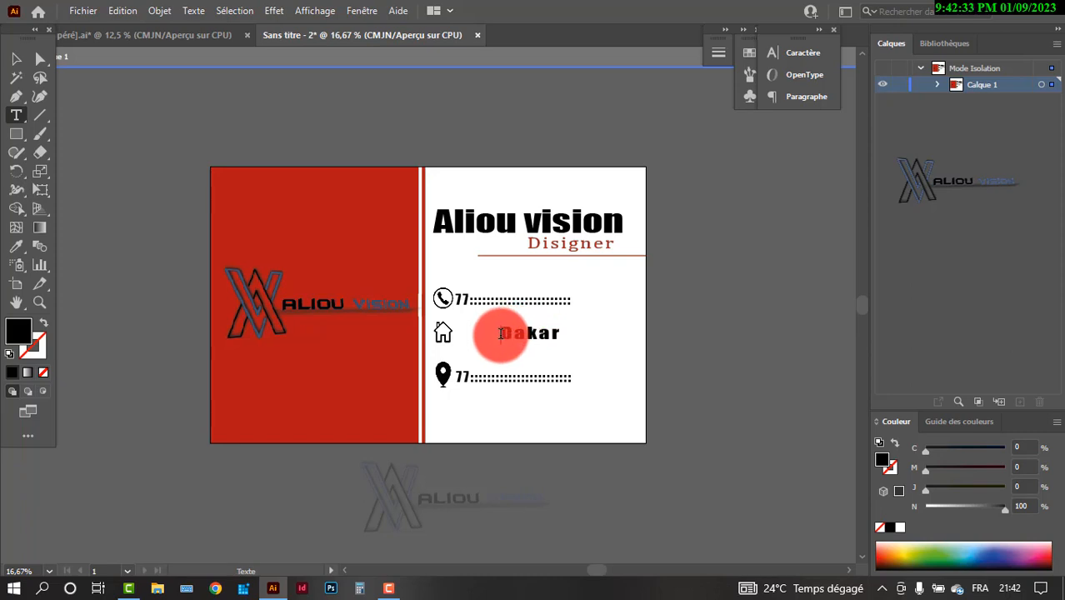
{"action": "type", "text": "Sénégal"}
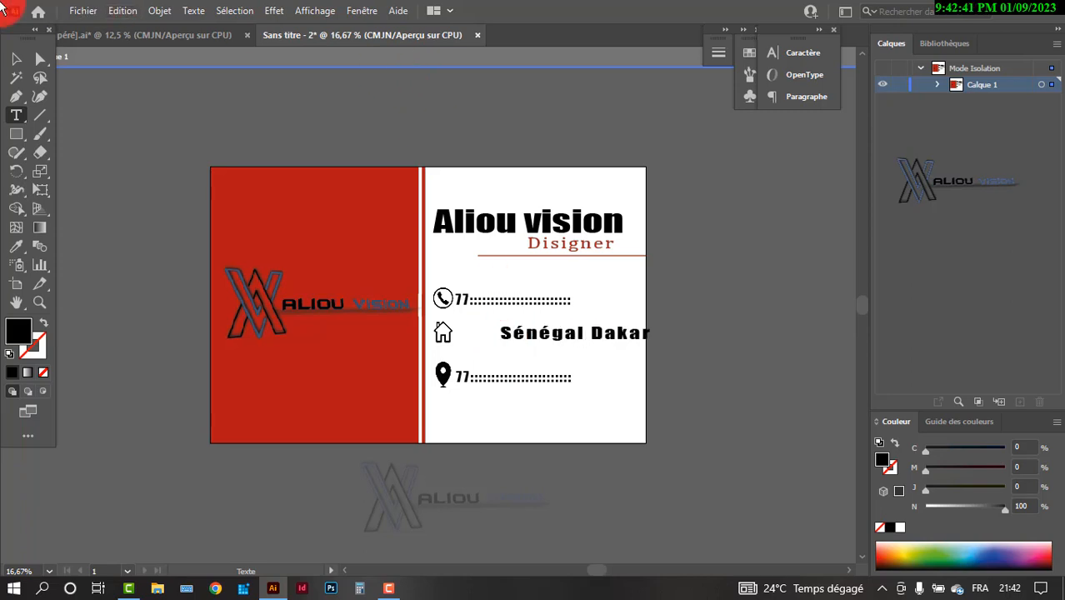
{"action": "left_click", "coordinate": [16, 58]}
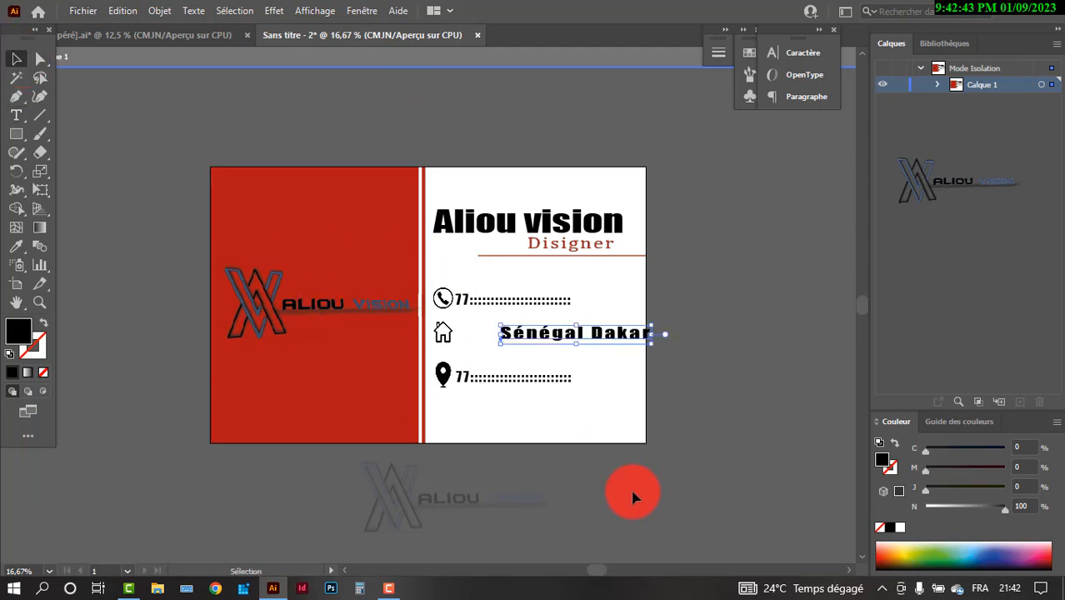
{"action": "left_click_drag", "start_coordinate": [614, 335], "coordinate": [576, 341]}
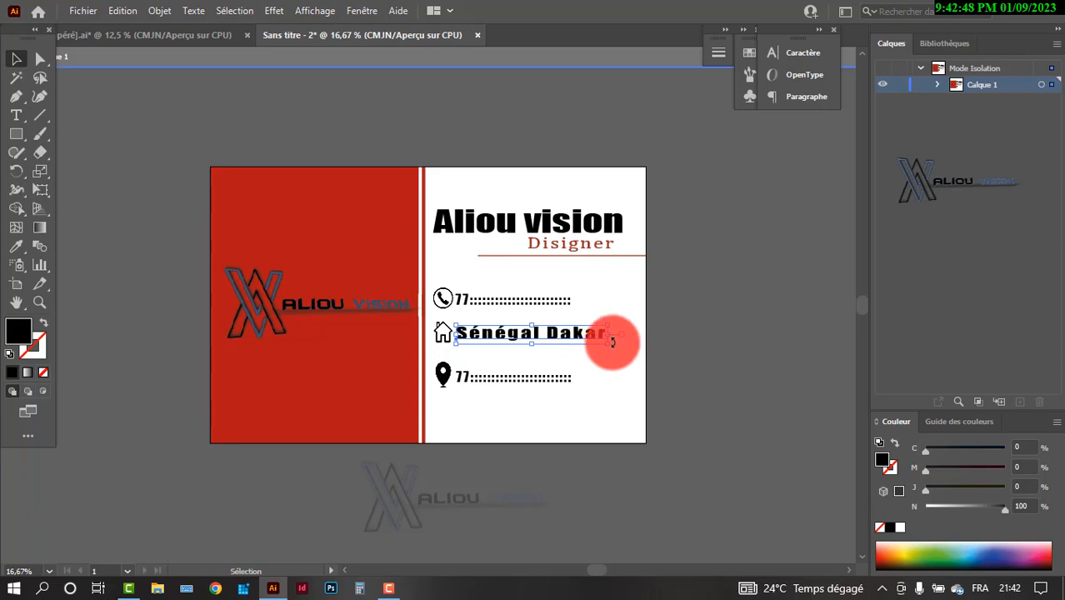
Replace the text beside the location pin with "Guédiawaye" followed by a row of colons, and nudge the line closer to the pin.
{"action": "key", "text": "t"}
{"action": "triple_click", "coordinate": [497, 375]}
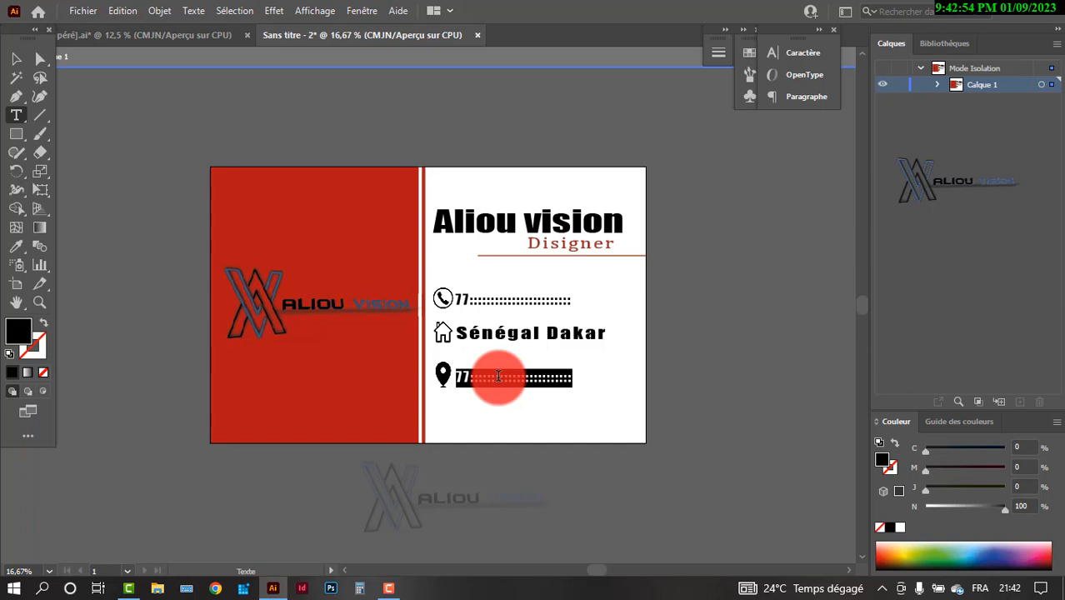
{"action": "type", "text": "Gue"}
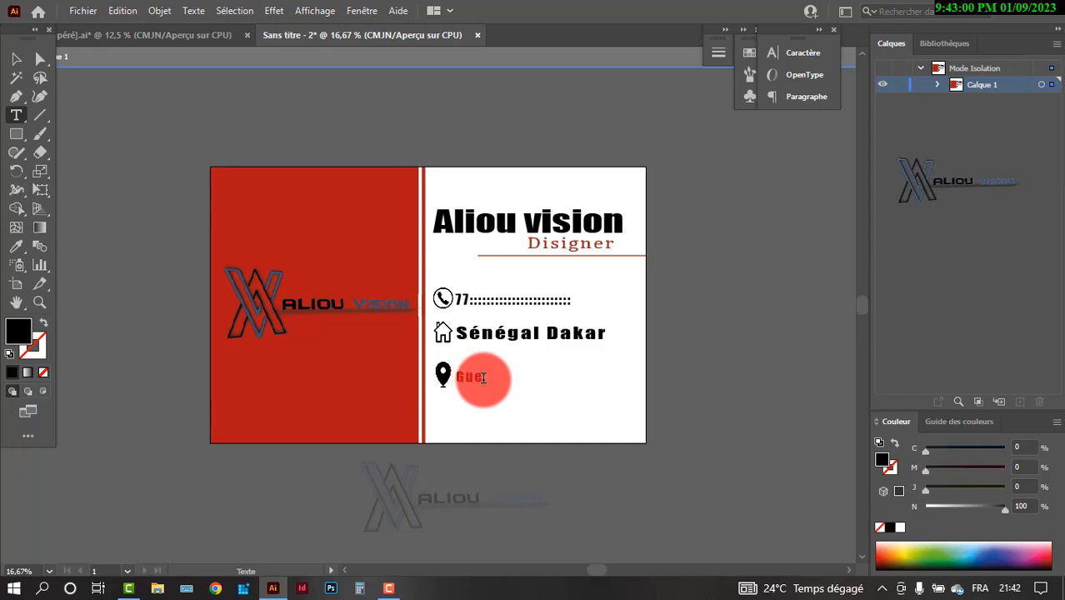
{"action": "left_click_drag", "start_coordinate": [485, 378], "coordinate": [474, 374]}
{"action": "type", "text": "édiawaye:::::::::::::::"}
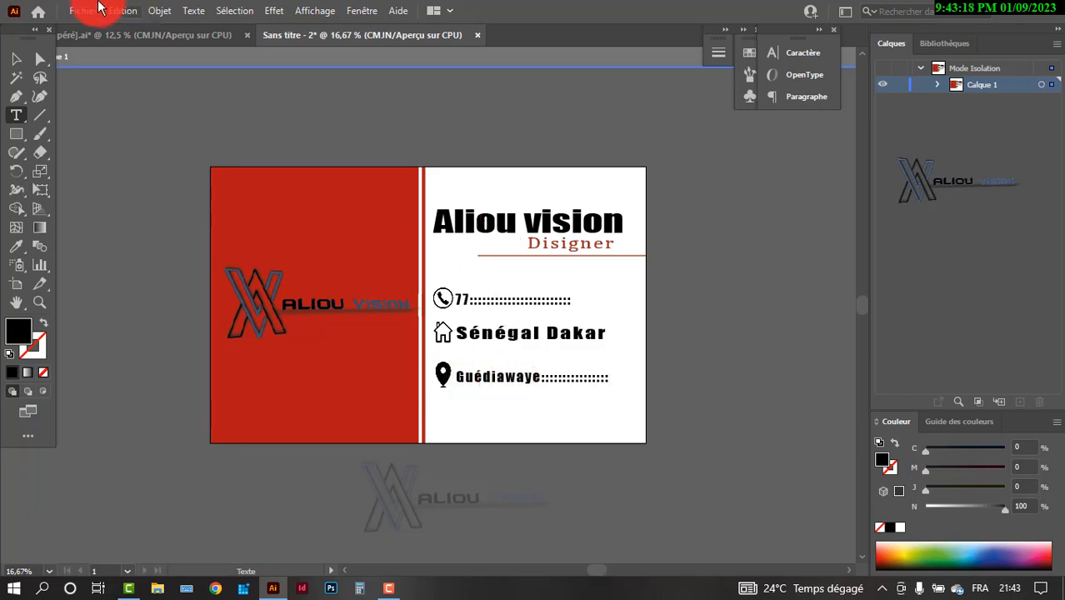
{"action": "left_click", "coordinate": [17, 59]}
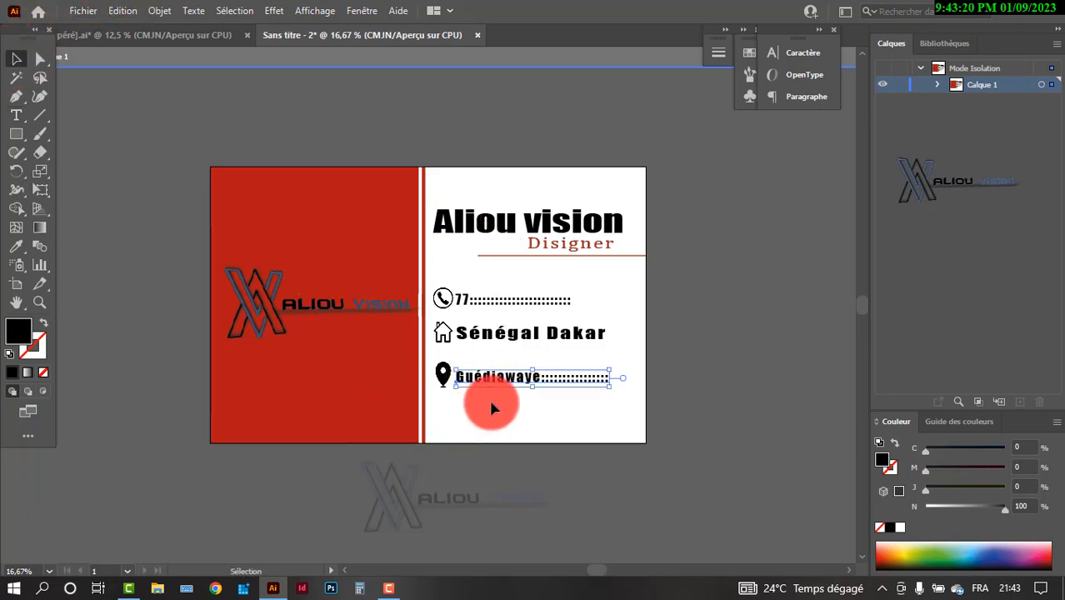
{"action": "left_click_drag", "start_coordinate": [520, 386], "coordinate": [515, 377]}
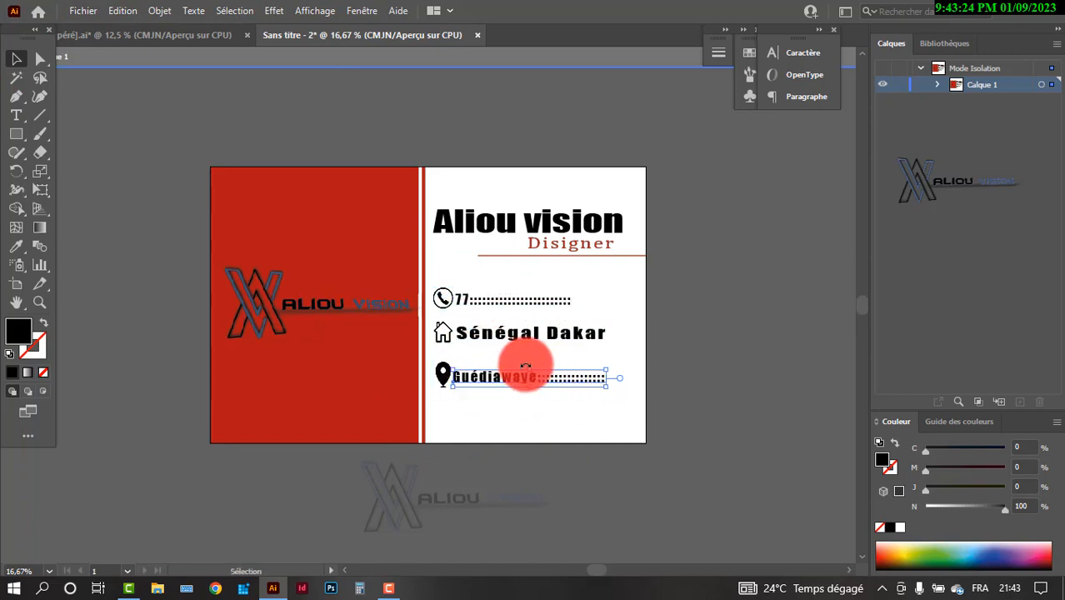